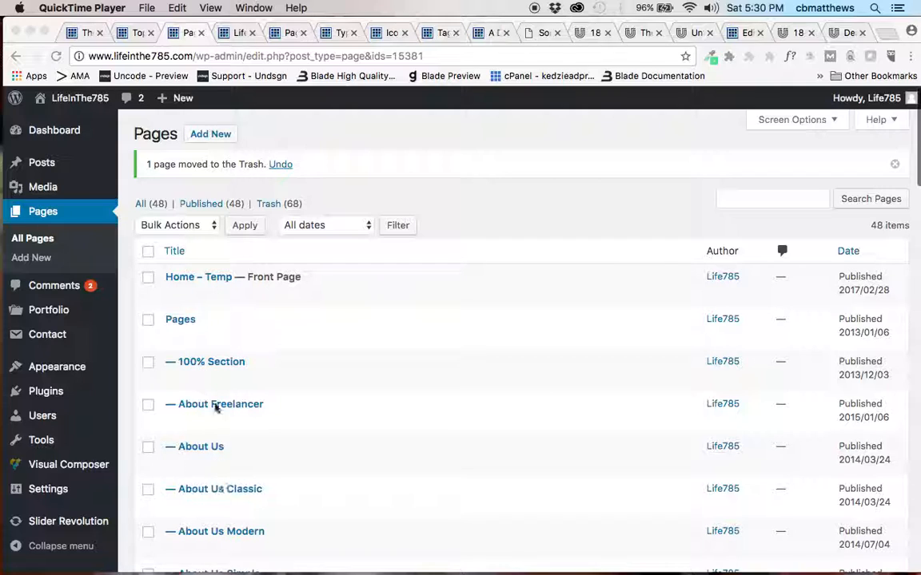
Look through the list of existing WordPress pages, including the Blog and Elements subpages.
click(485, 216)
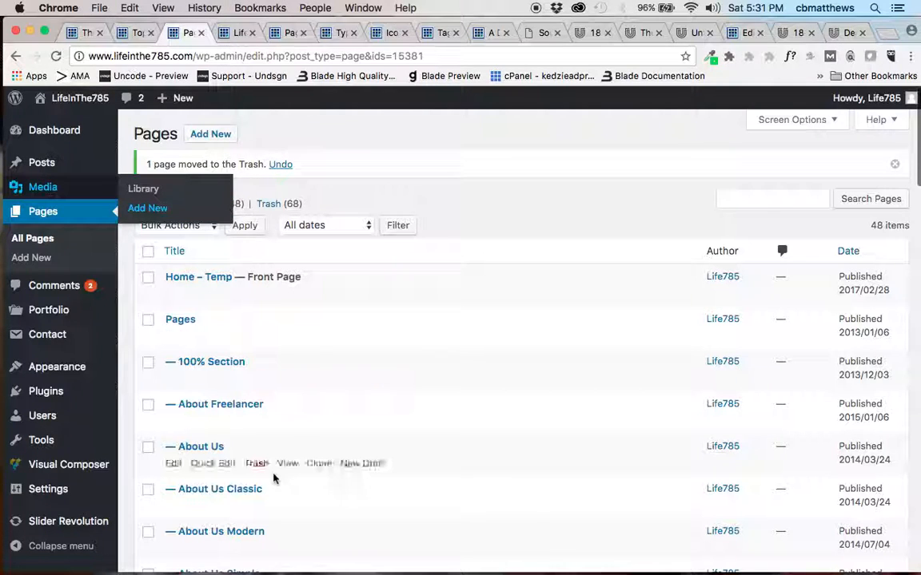
scroll(273, 478, down, 10)
scroll(273, 477, down, 12)
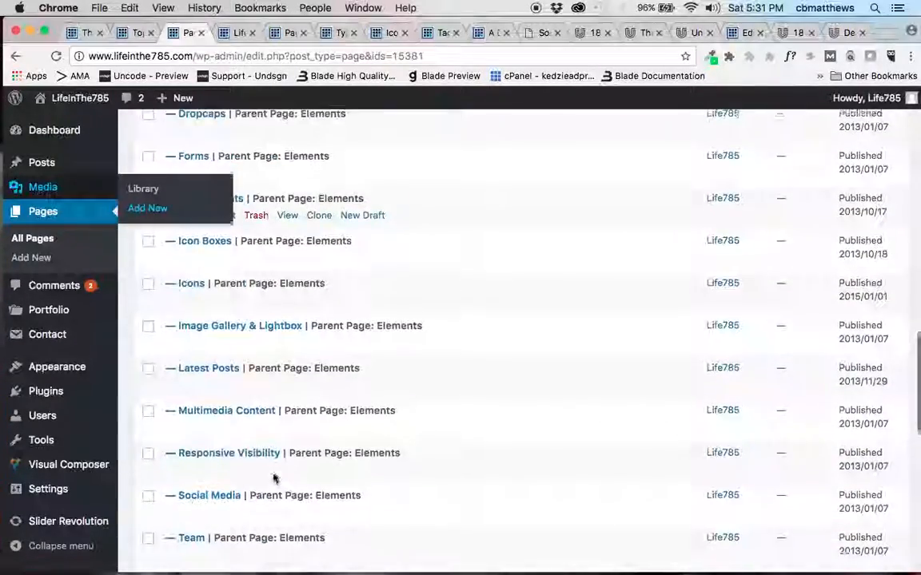
scroll(273, 478, down, 3)
scroll(273, 478, up, 14)
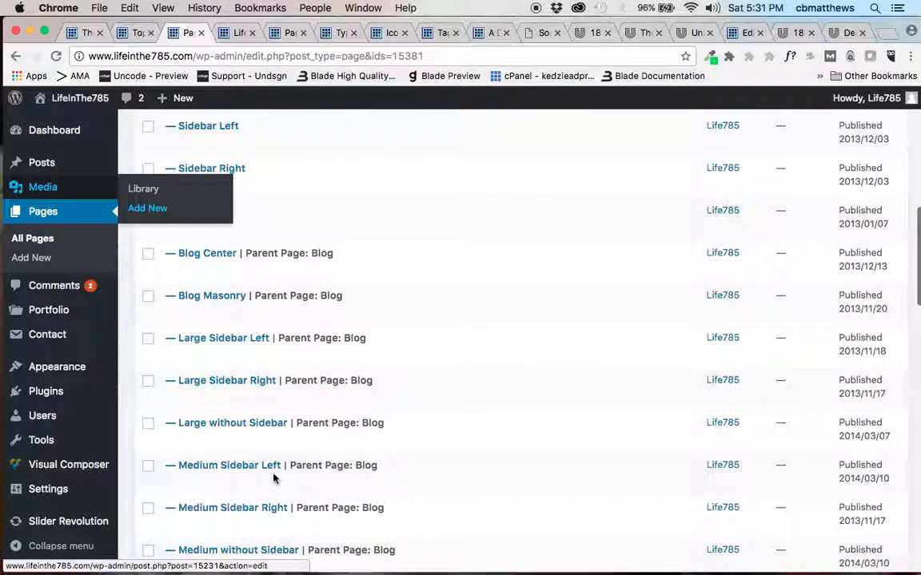
mouse_move(273, 478)
scroll(273, 478, up, 9)
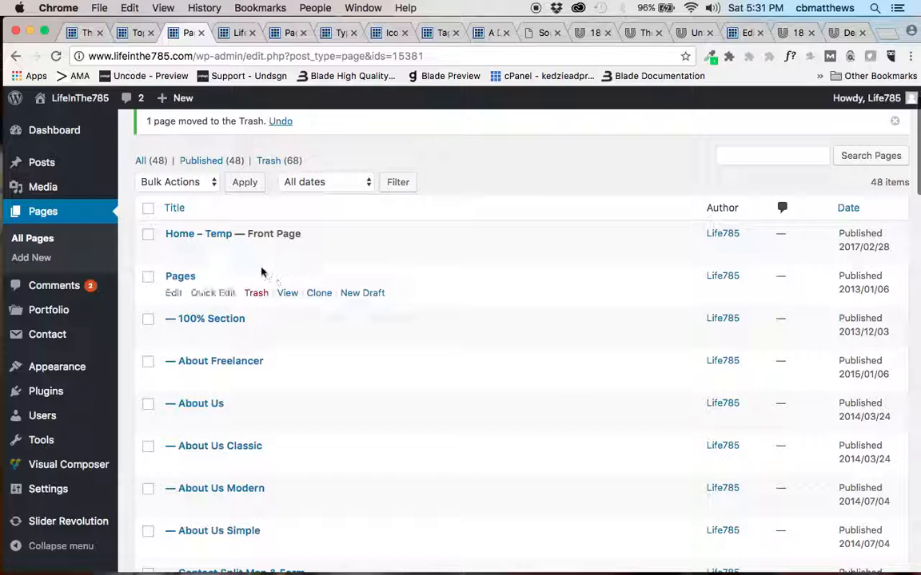
scroll(267, 314, up, 2)
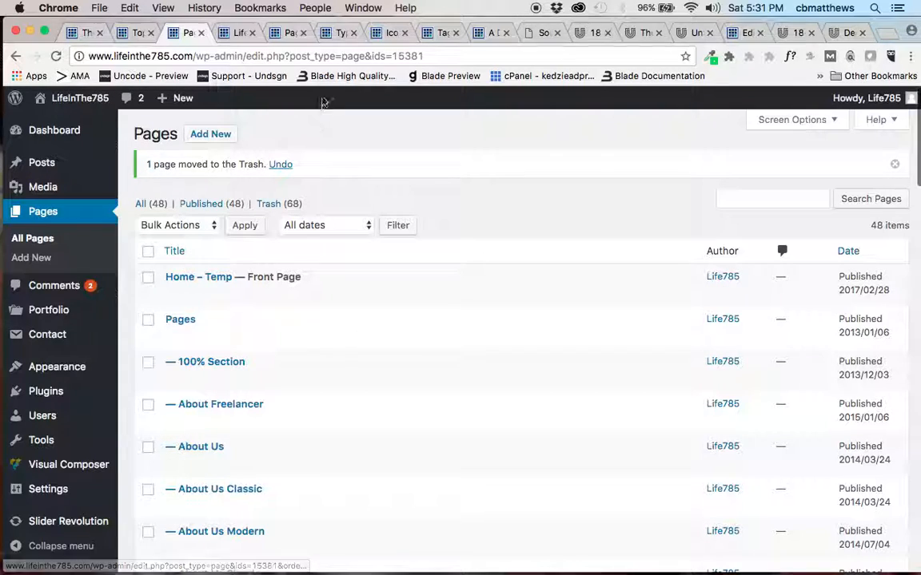
Examine the theme's Typography demo page, from the inline elements and blockquotes to the headline styles and space shortcode.
click(339, 32)
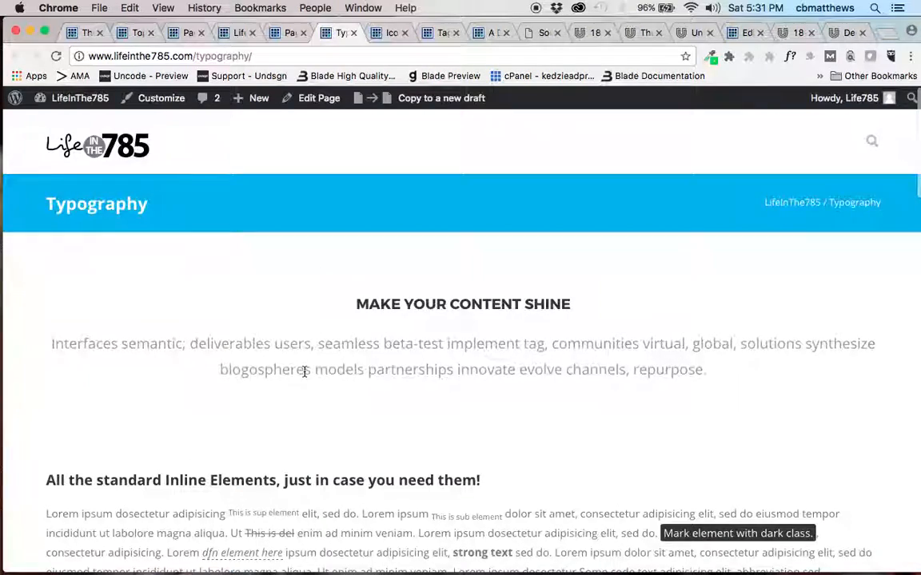
scroll(303, 372, down, 5)
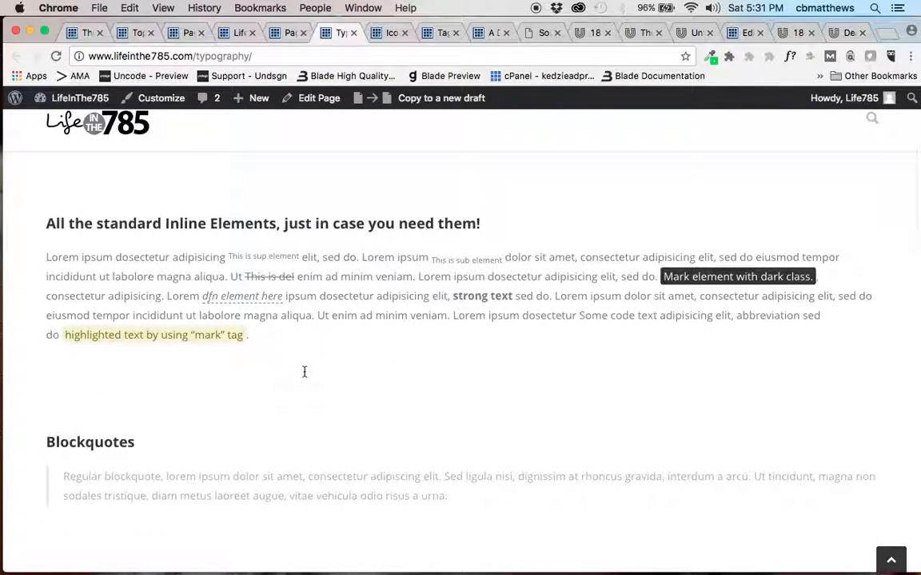
scroll(303, 371, down, 3)
scroll(304, 371, up, 3)
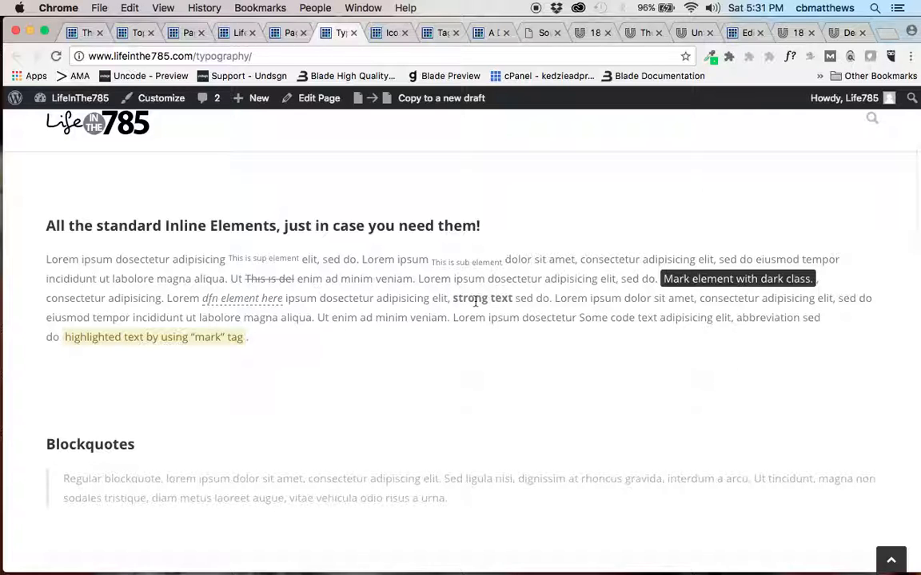
scroll(420, 385, down, 8)
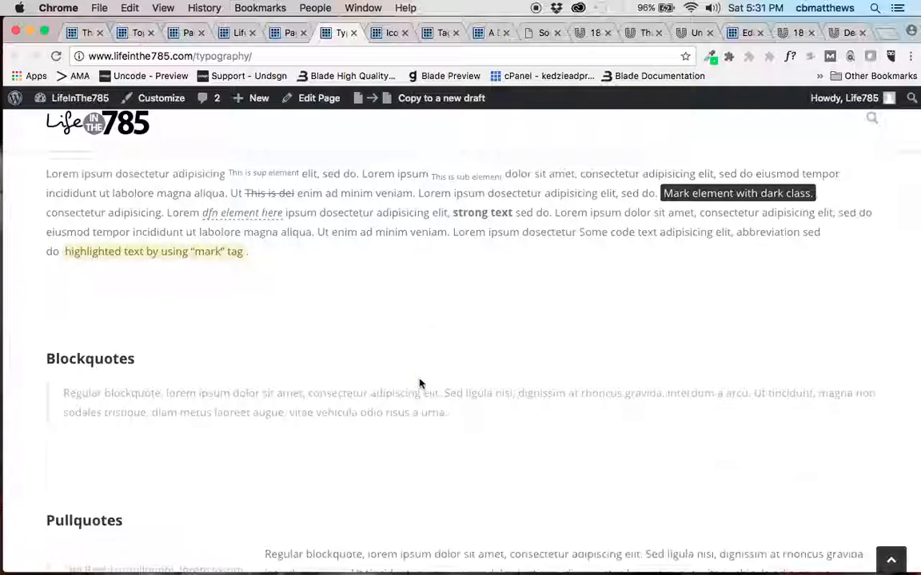
scroll(420, 384, down, 10)
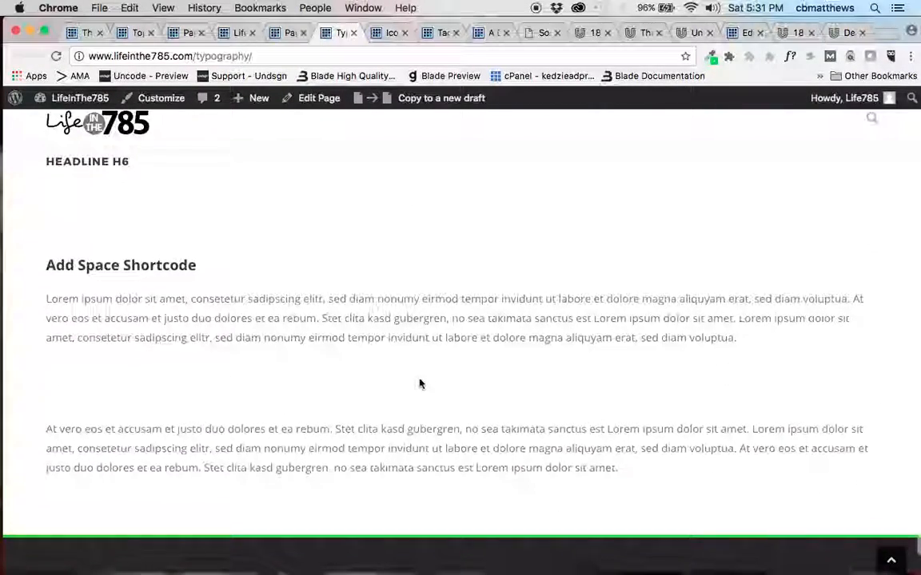
scroll(419, 384, up, 5)
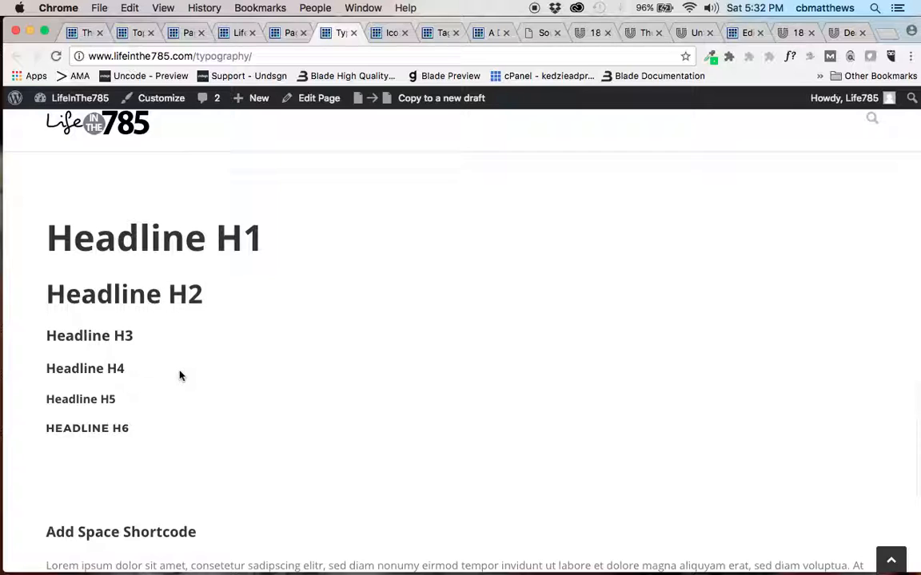
Examine the theme's icons demo page and its list of FontAwesome icon names.
click(392, 33)
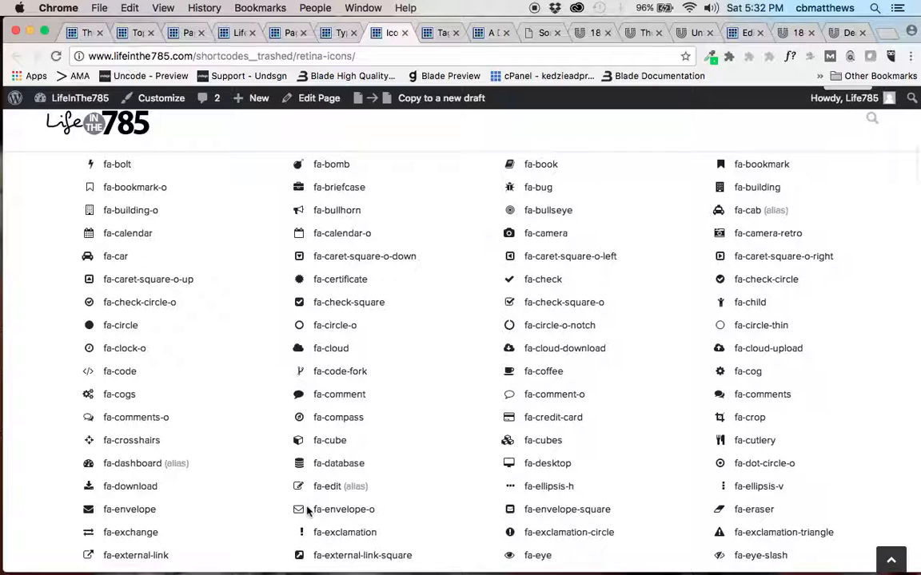
scroll(308, 512, down, 5)
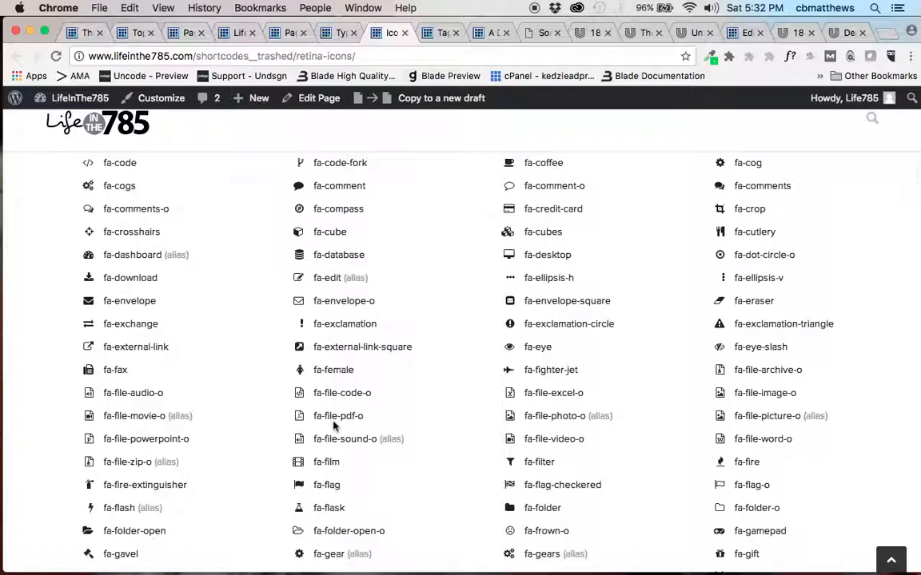
scroll(369, 433, down, 10)
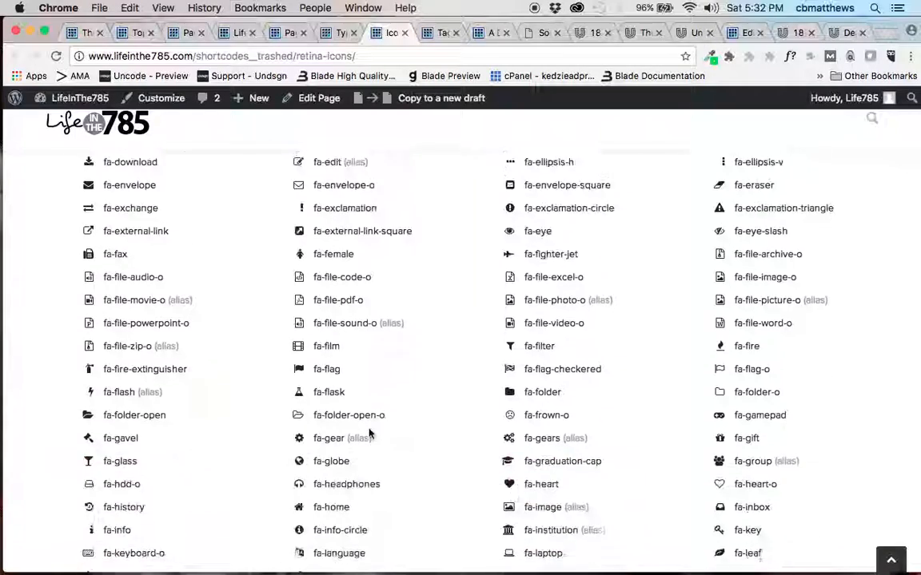
scroll(370, 434, down, 1)
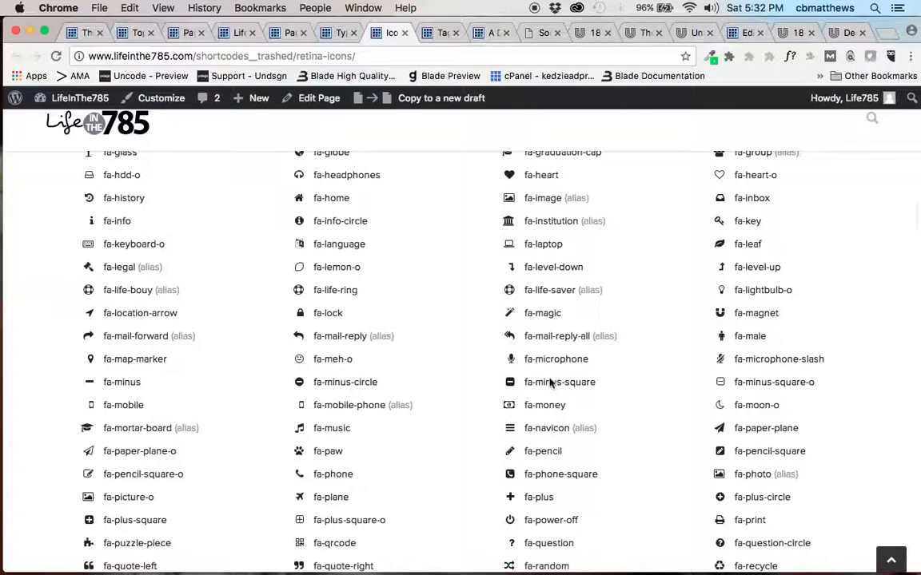
scroll(549, 384, up, 15)
scroll(549, 384, up, 12)
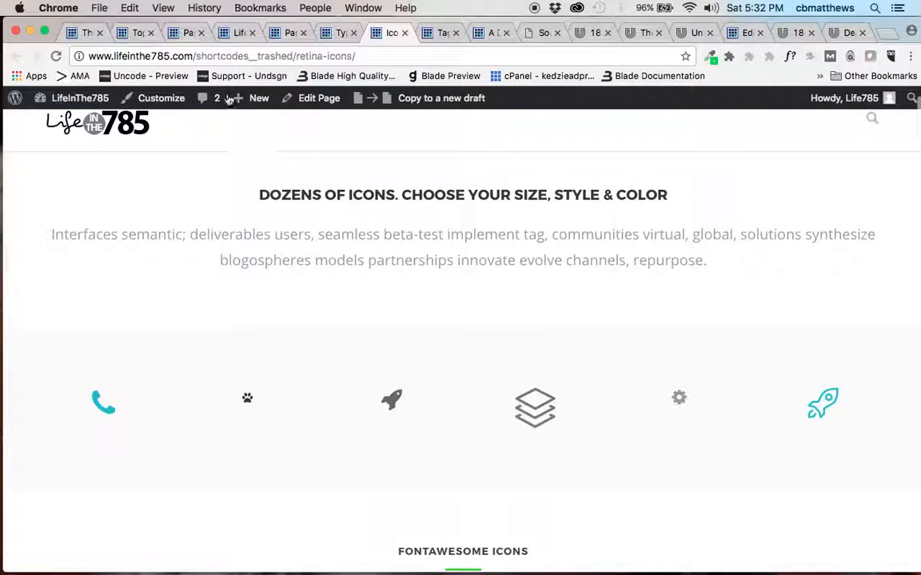
Return to the Pages list and add a new page titled "Home News".
click(186, 33)
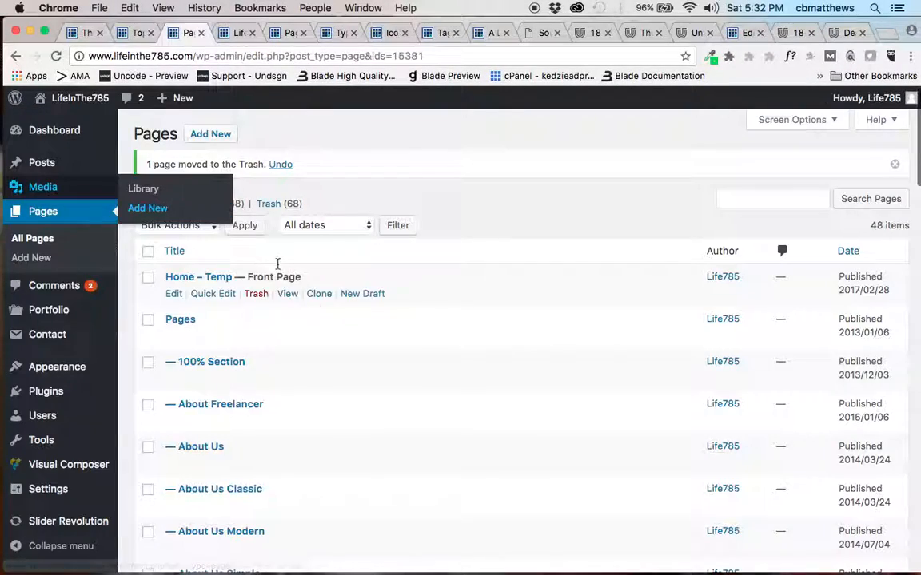
click(215, 135)
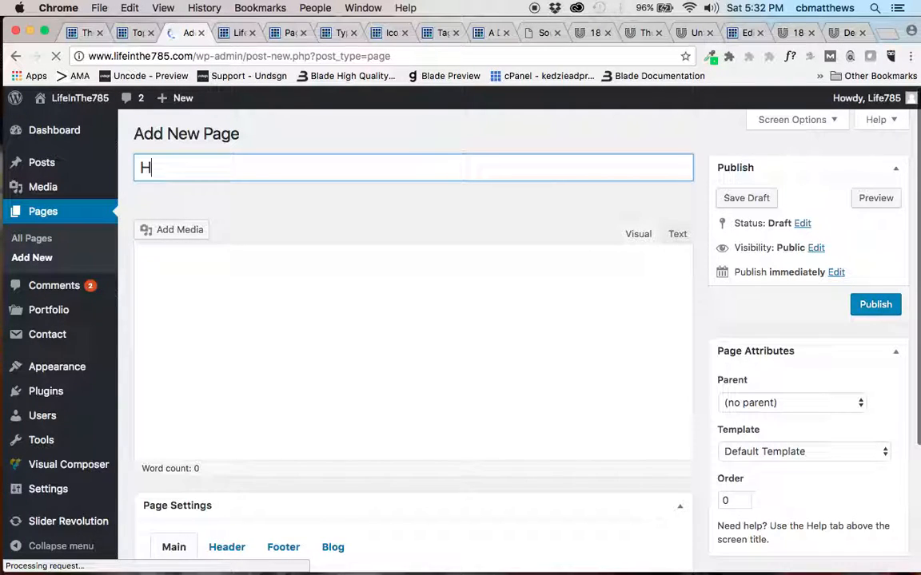
text(ome News)
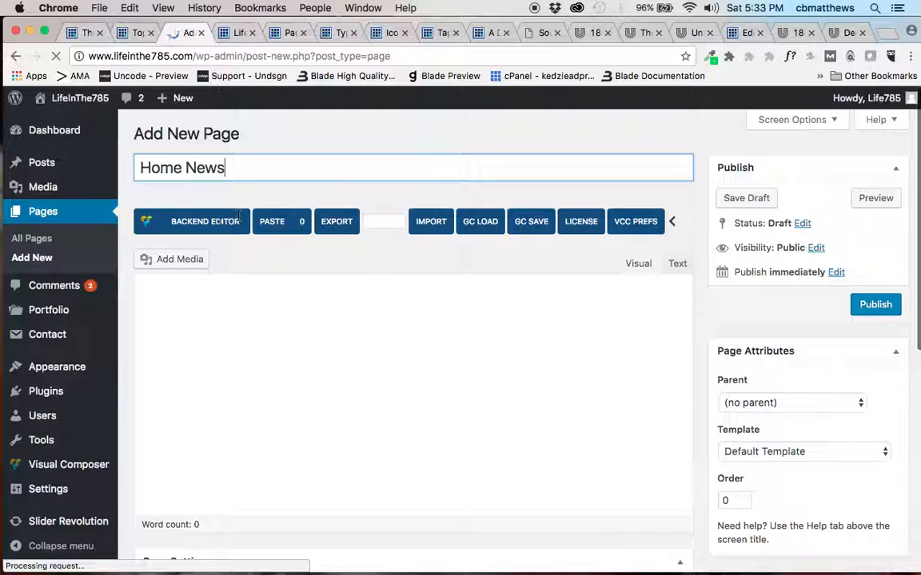
click(202, 222)
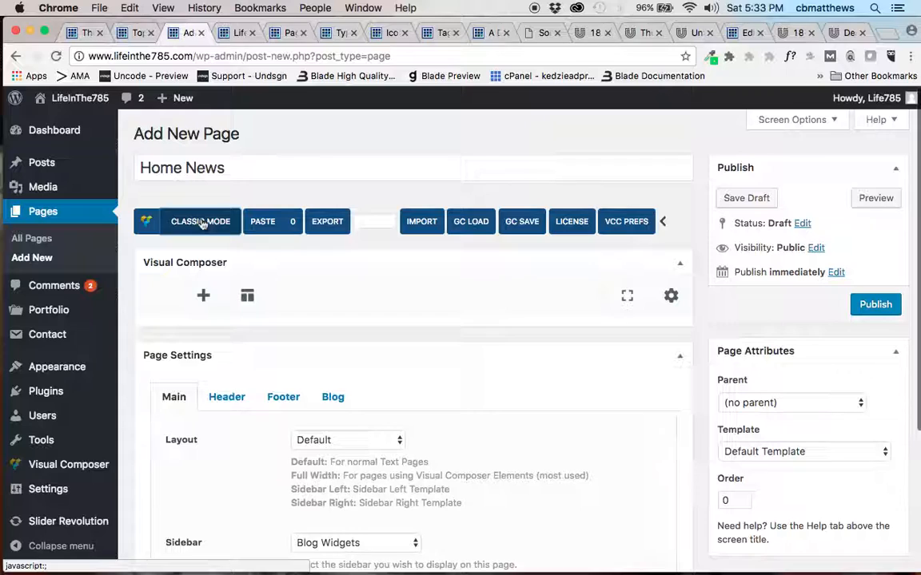
scroll(269, 375, down, 2)
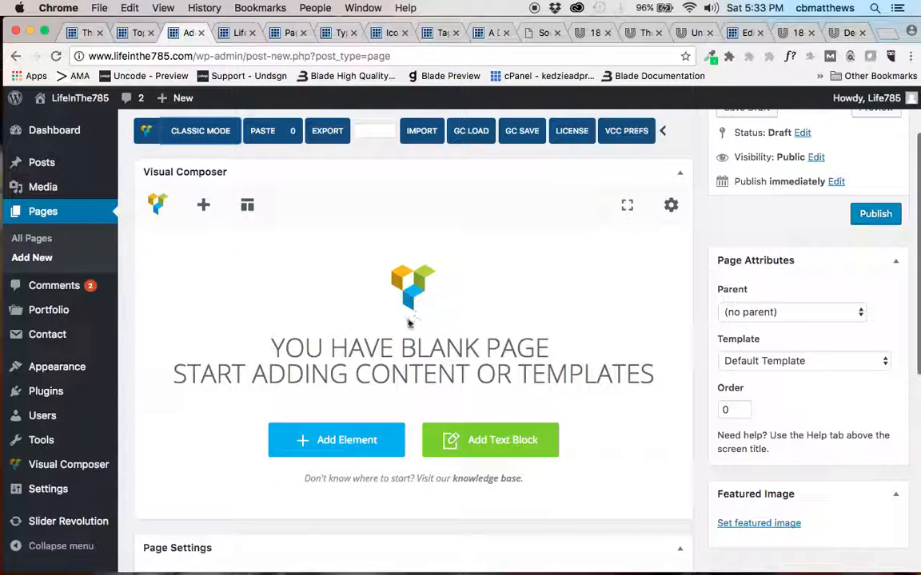
scroll(370, 382, up, 2)
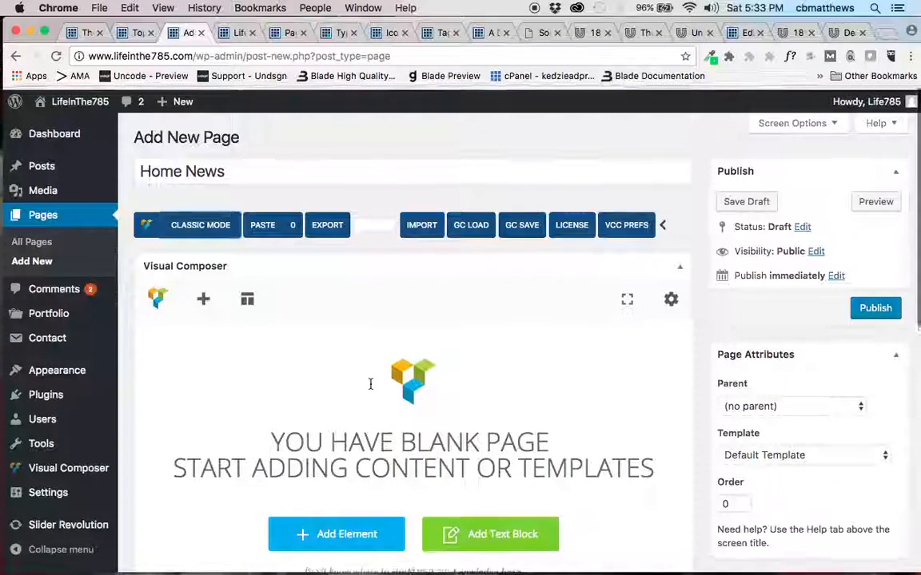
click(201, 229)
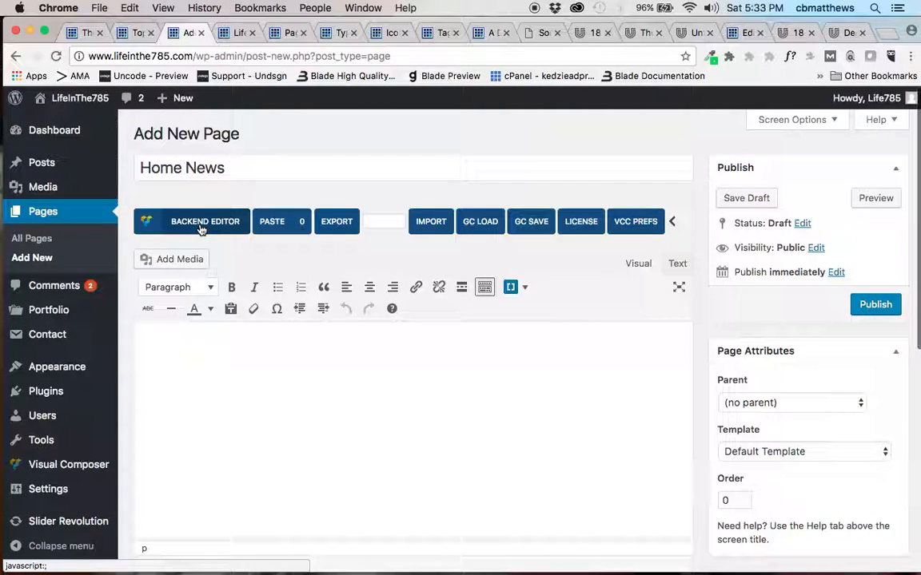
click(167, 341)
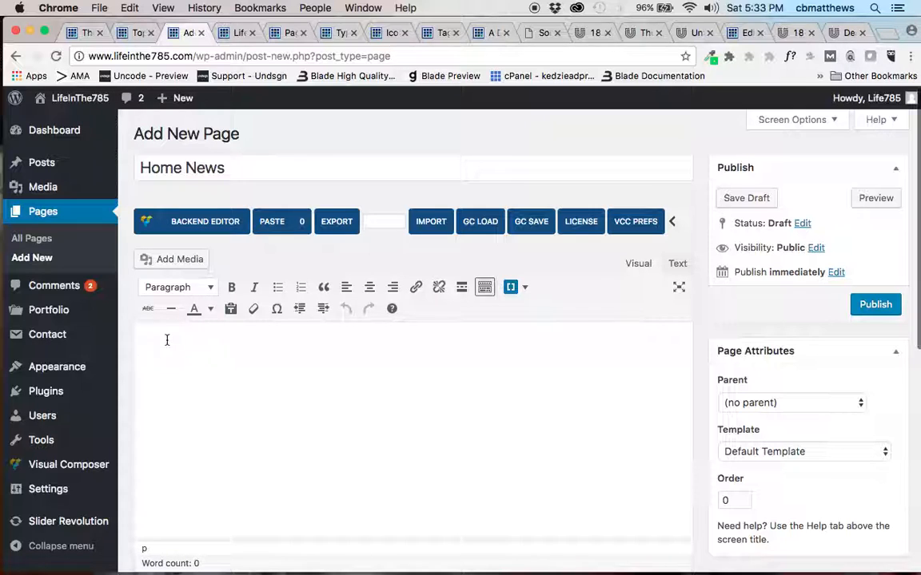
click(203, 222)
click(203, 222)
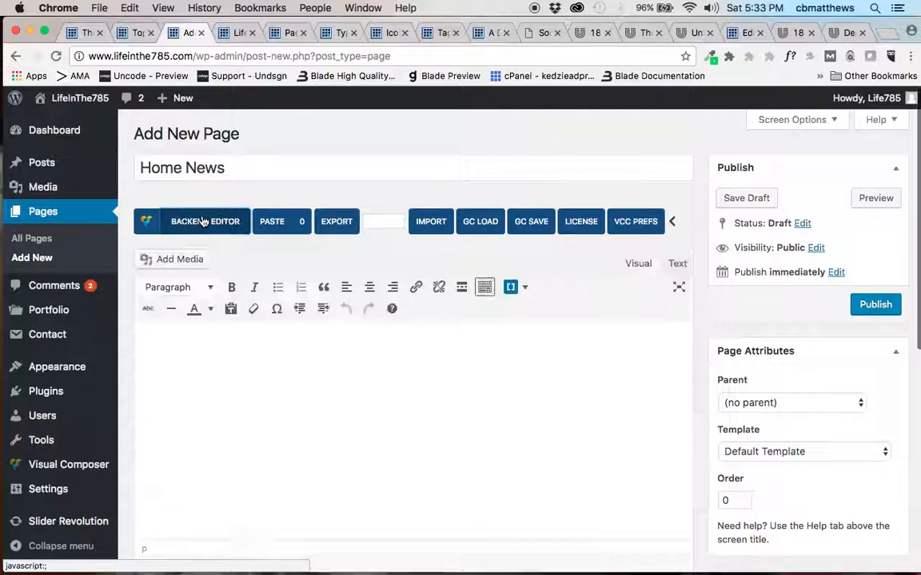
Paste the copied "18 Going On 30" page shortcode into the body of the Home News page and look it over.
click(162, 357)
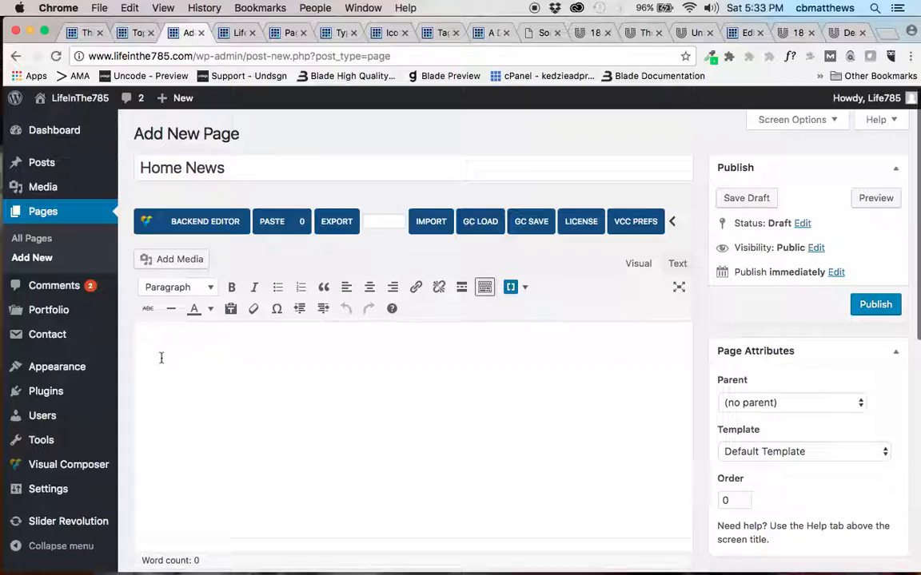
key(ctrl+v)
scroll(221, 366, up, 4)
scroll(220, 366, up, 15)
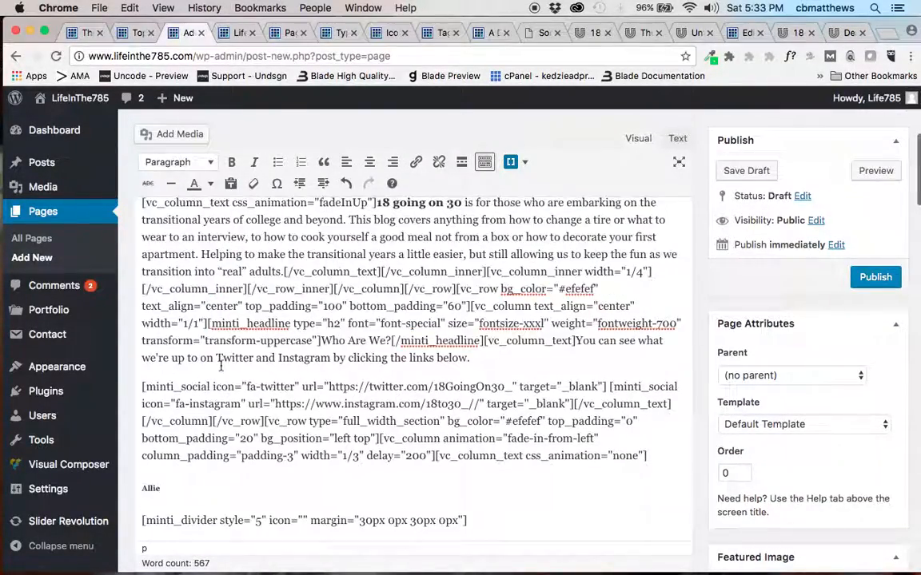
scroll(221, 366, up, 10)
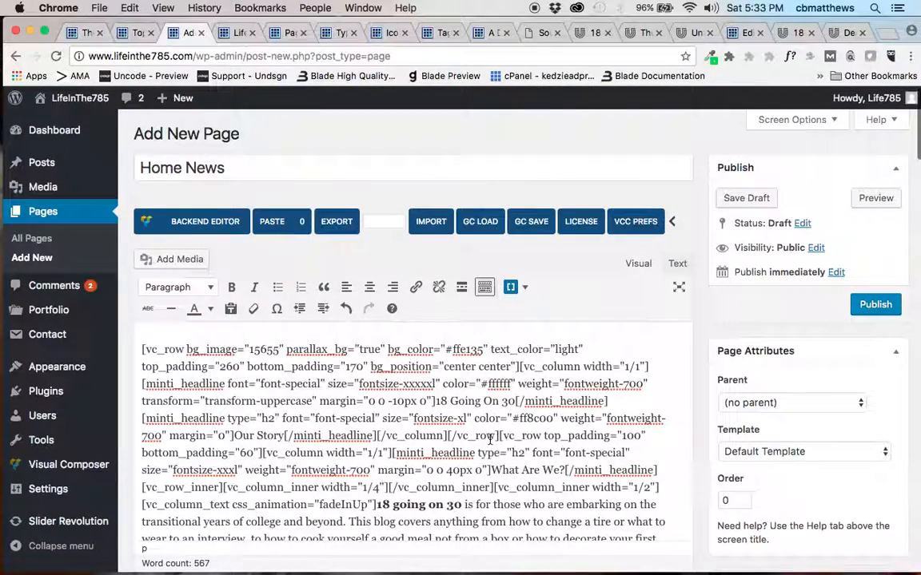
scroll(489, 439, down, 5)
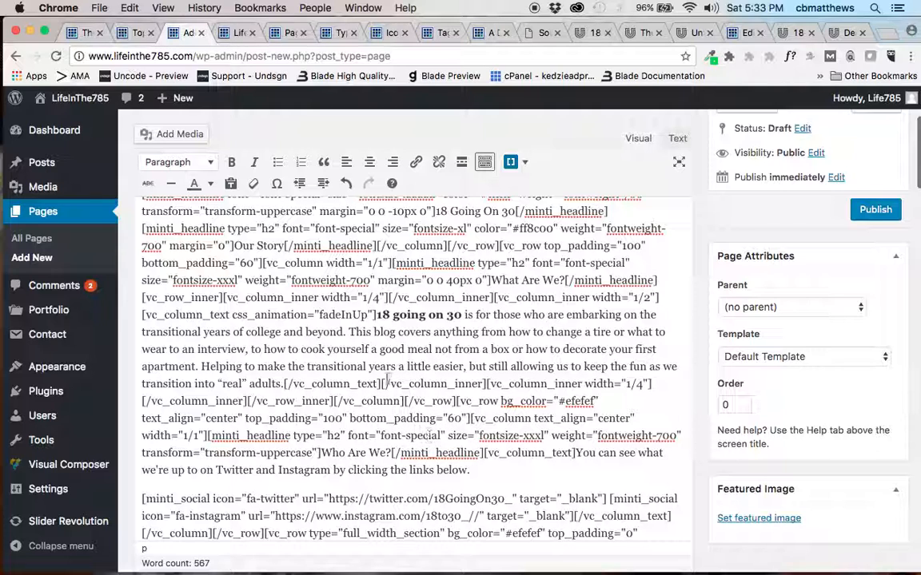
scroll(343, 334, up, 5)
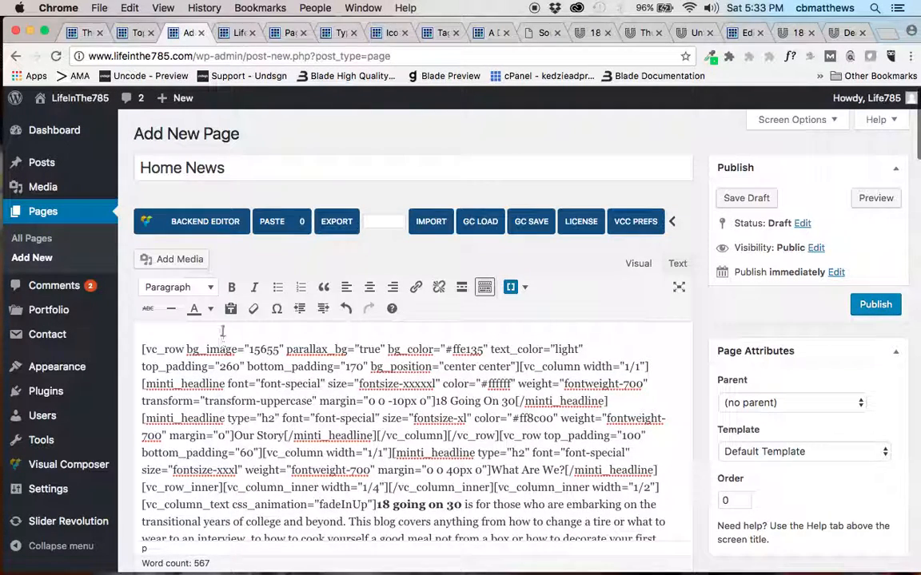
Switch the Home News page to the Visual Composer backend editor and review the pasted rows, headlines and columns.
click(214, 221)
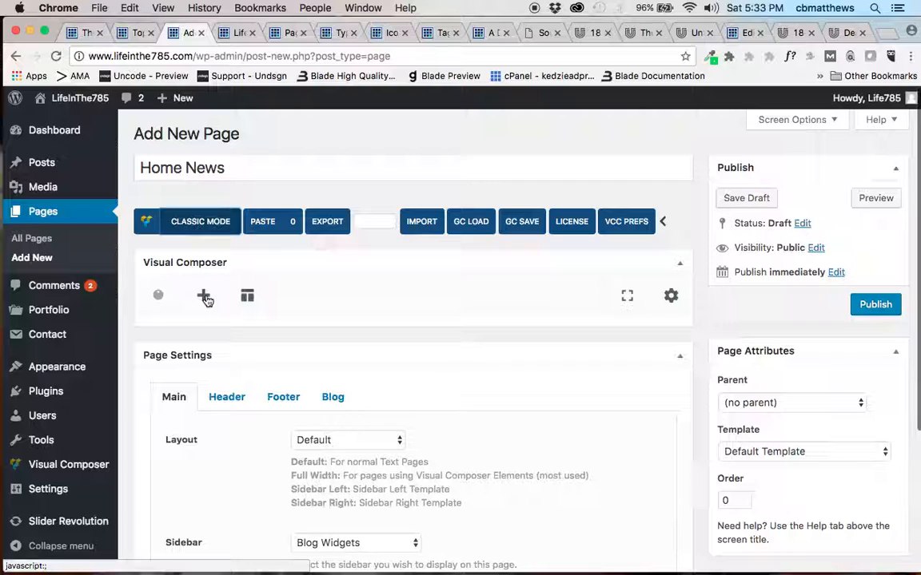
scroll(301, 363, down, 5)
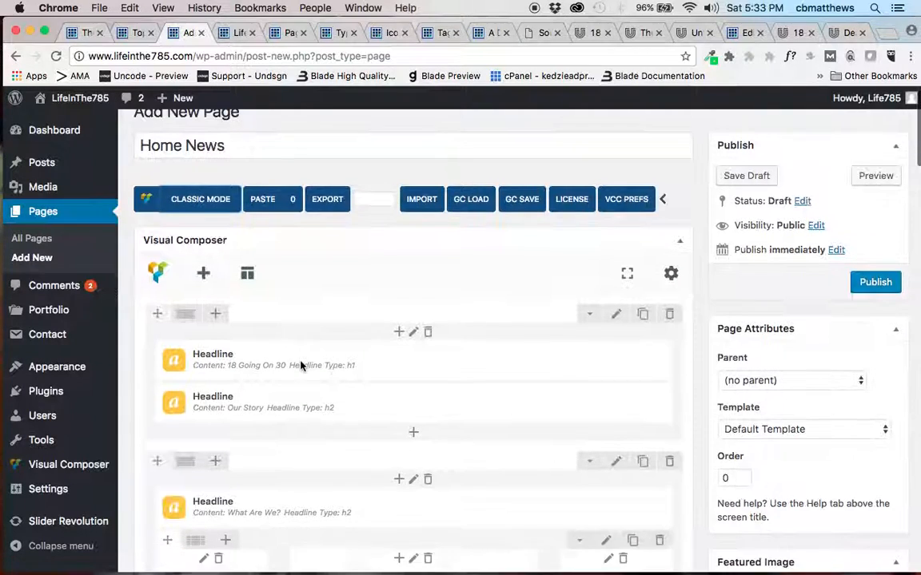
scroll(181, 199, up, 2)
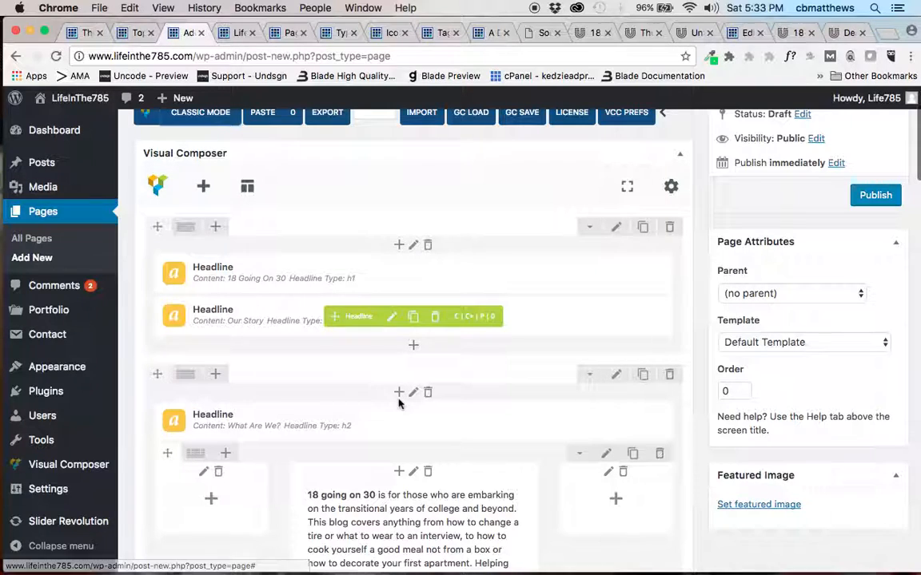
scroll(391, 392, down, 3)
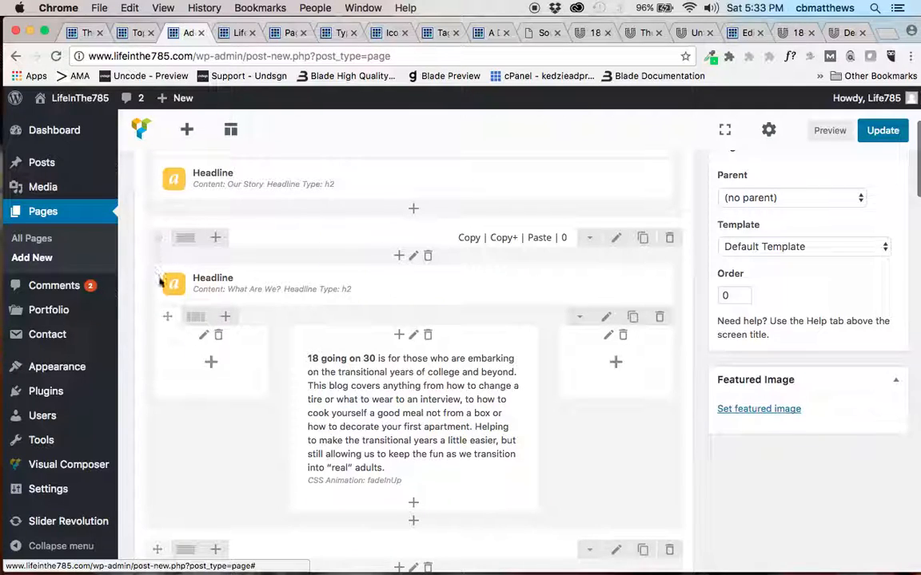
drag(172, 282, 350, 286)
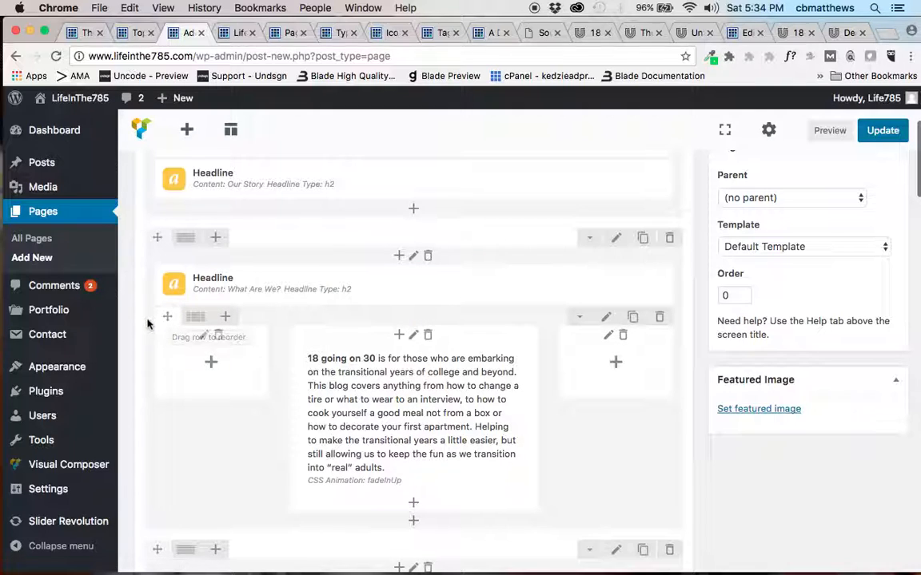
Examine the pasted Home News rows in the backend editor, from the "What Are We?" section through the blog topic columns.
mouse_move(256, 338)
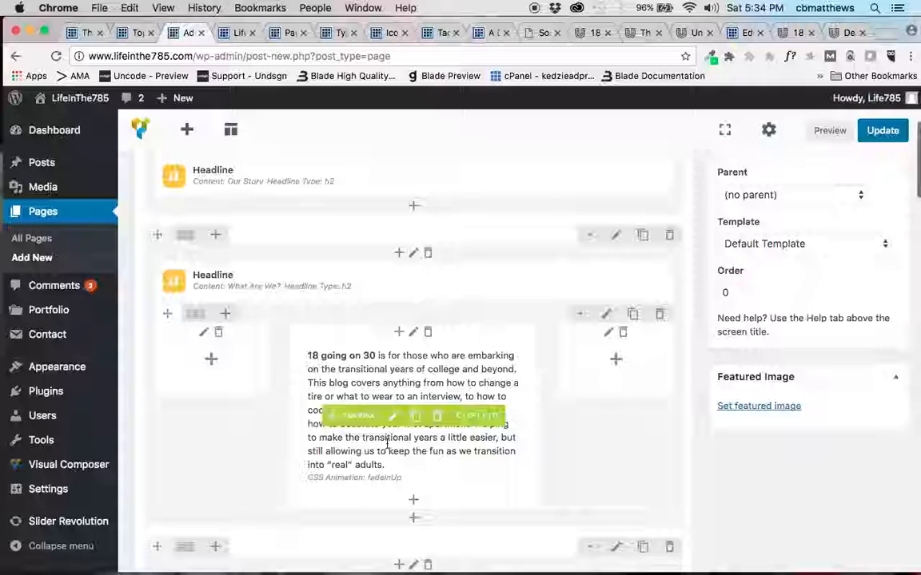
scroll(387, 444, down, 6)
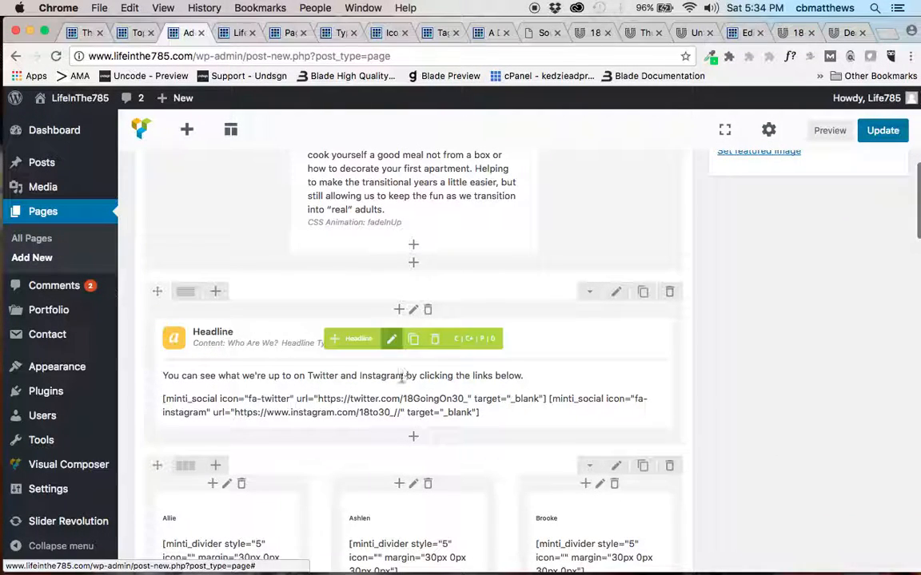
mouse_move(402, 394)
scroll(402, 394, down, 3)
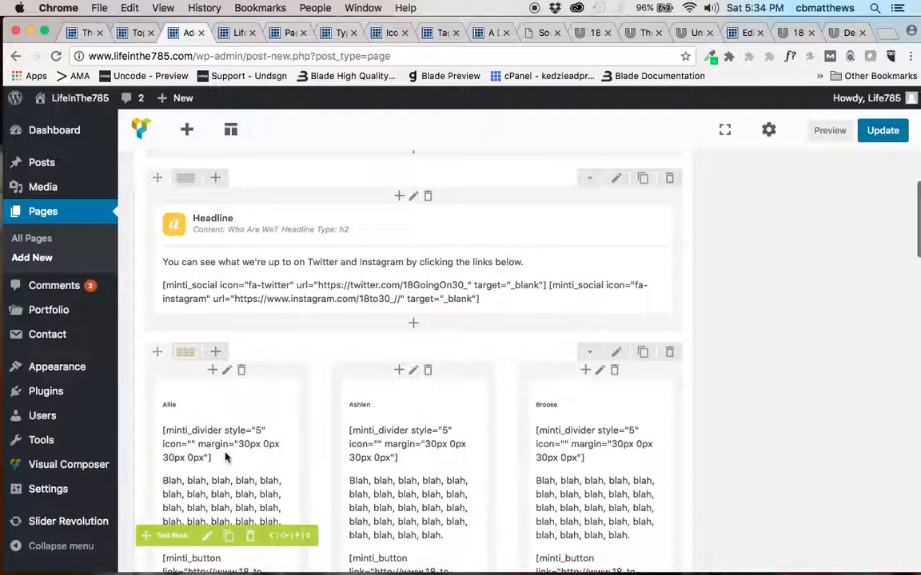
scroll(587, 445, down, 6)
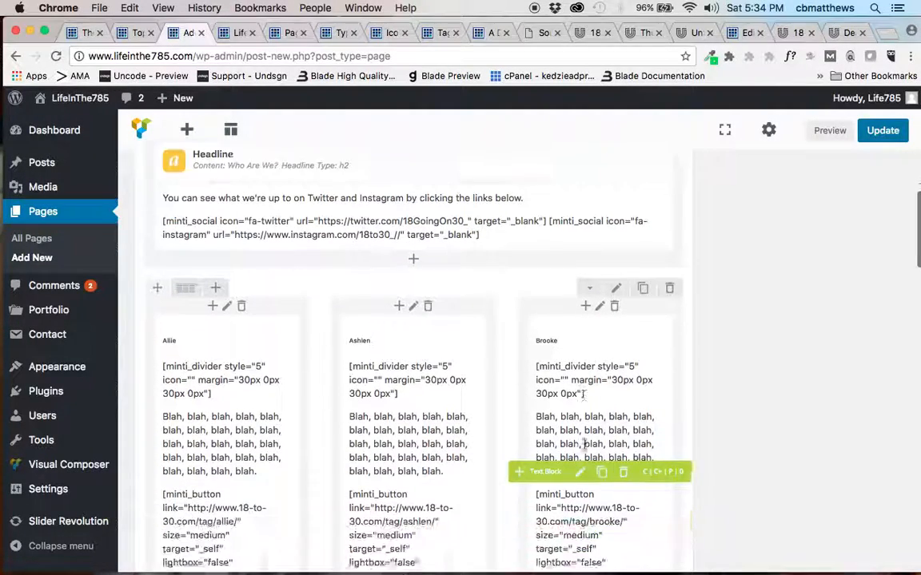
scroll(586, 445, down, 5)
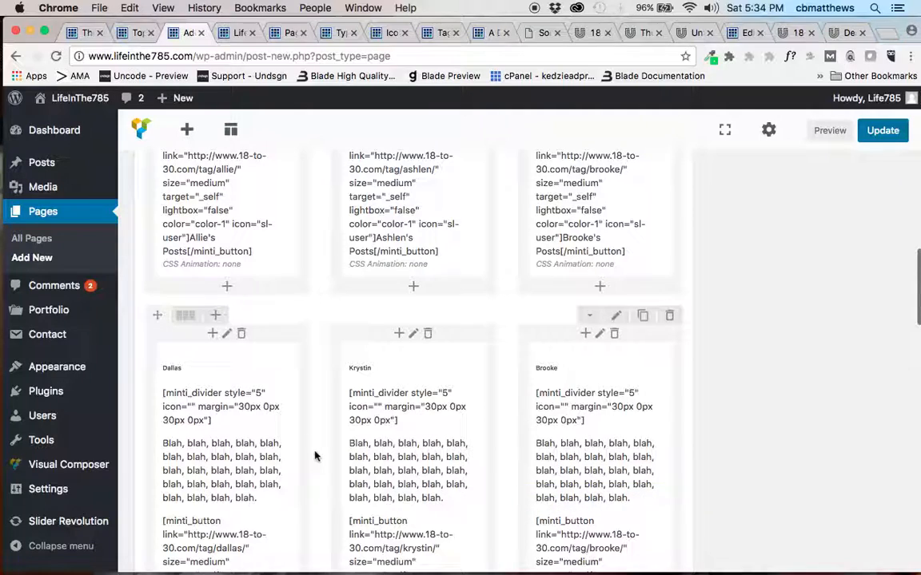
scroll(314, 456, down, 10)
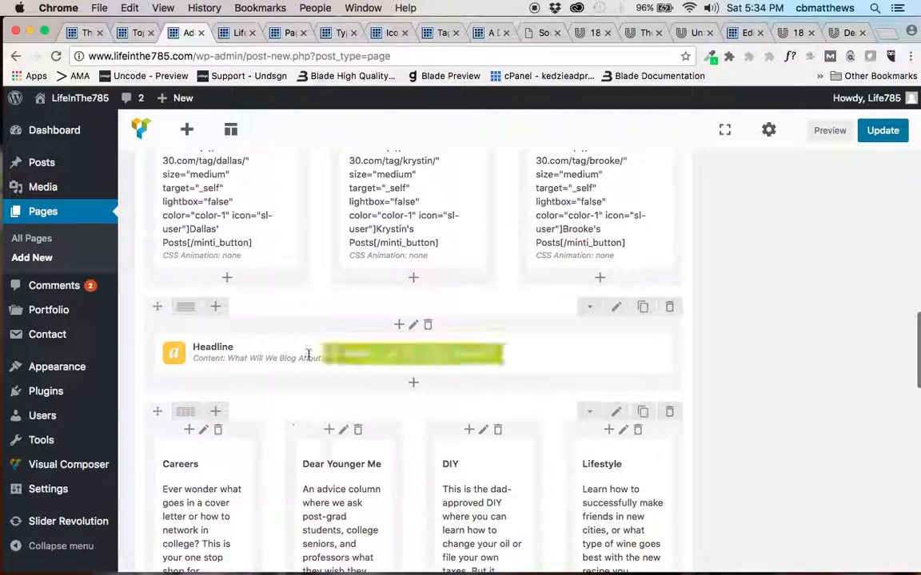
scroll(321, 440, down, 1)
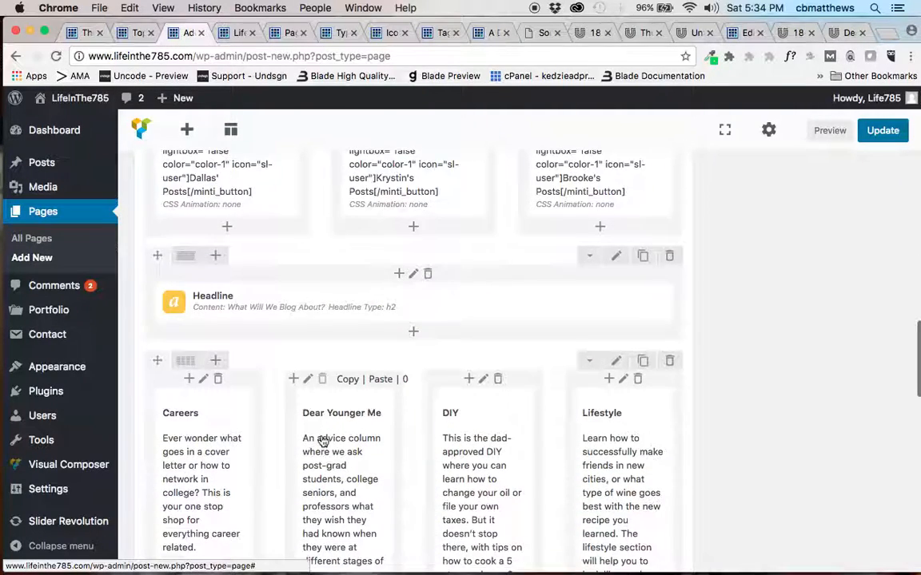
scroll(322, 441, down, 1)
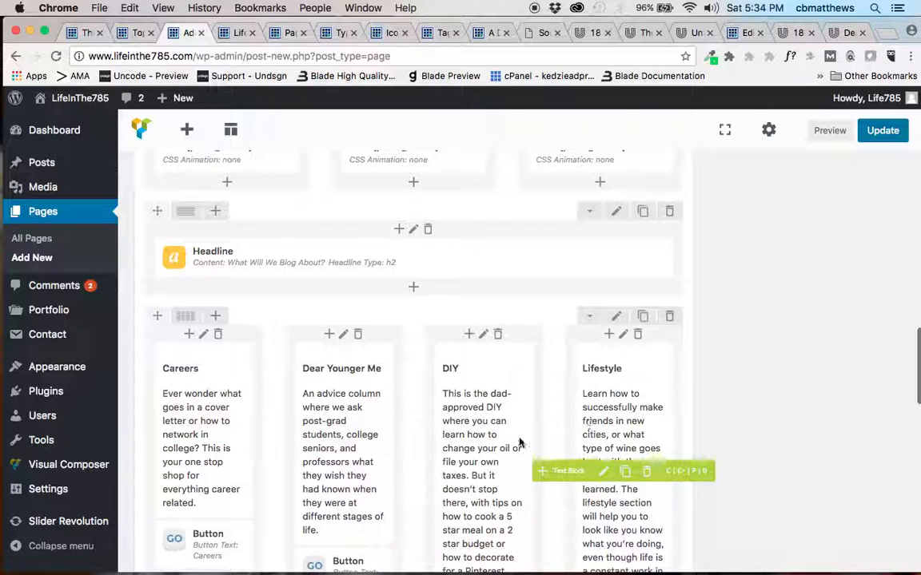
scroll(508, 446, down, 1)
Preview the Home News page and look through its sections from the title bar to "What Will We Blog About?".
scroll(501, 452, up, 15)
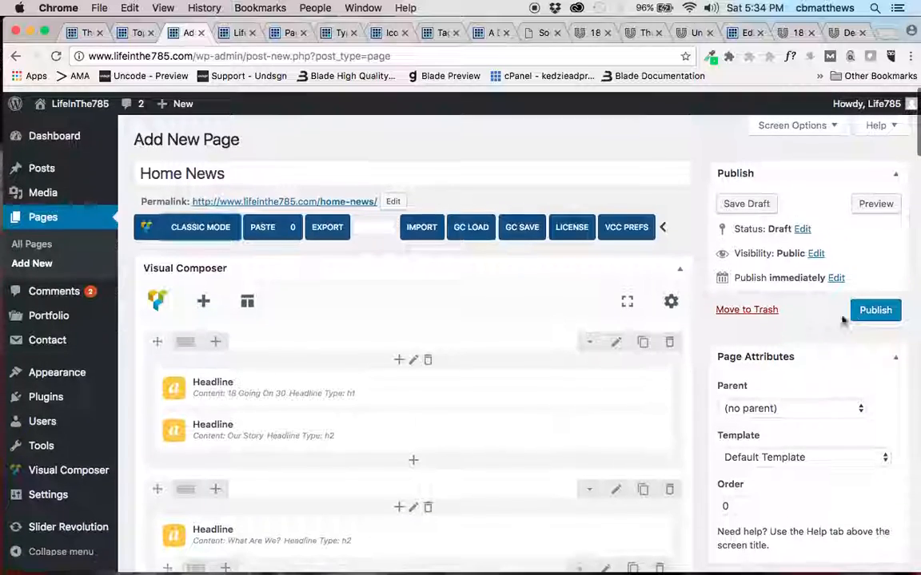
click(876, 202)
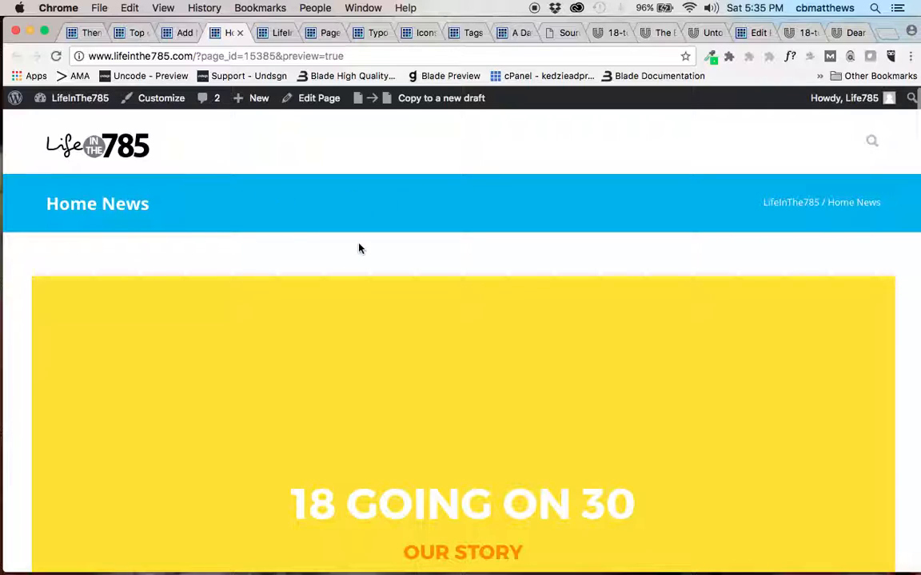
scroll(359, 249, down, 5)
scroll(358, 249, down, 4)
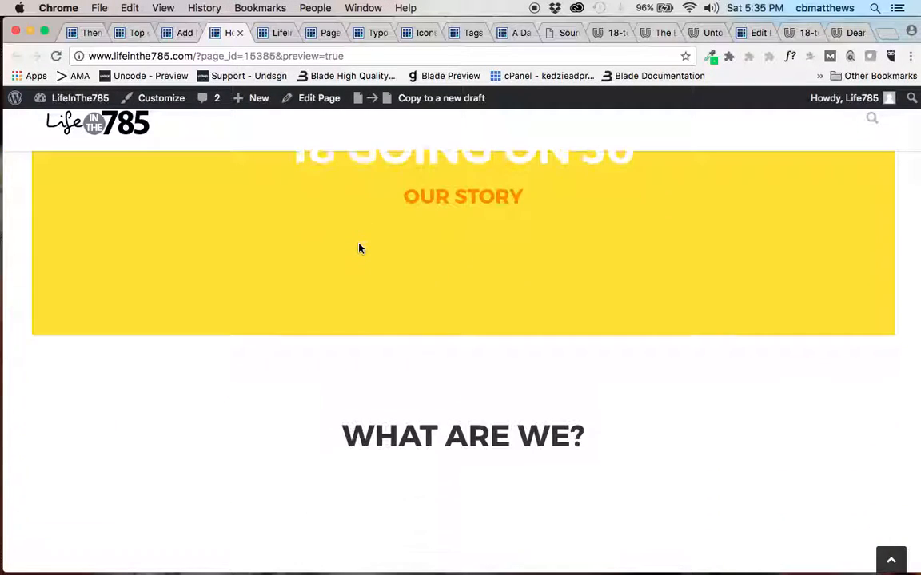
scroll(359, 248, up, 4)
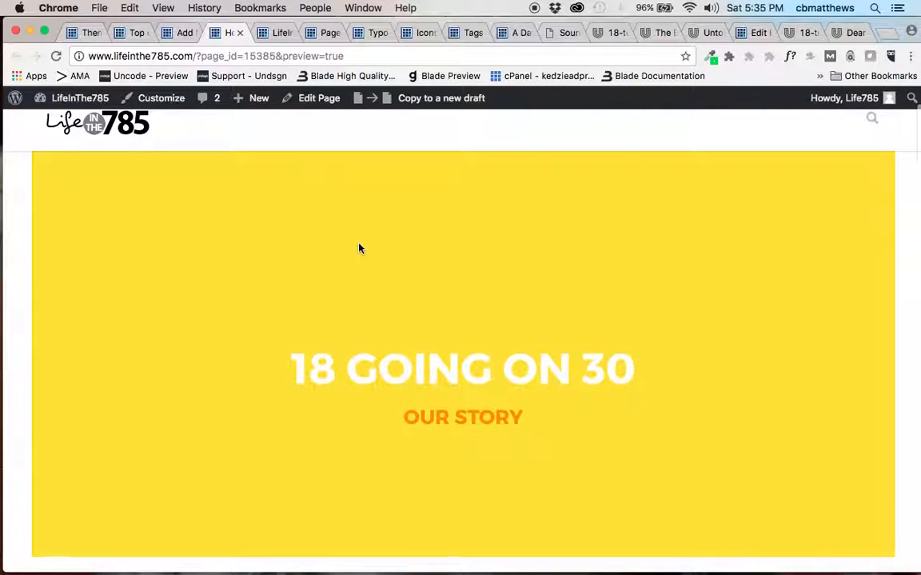
scroll(359, 249, down, 5)
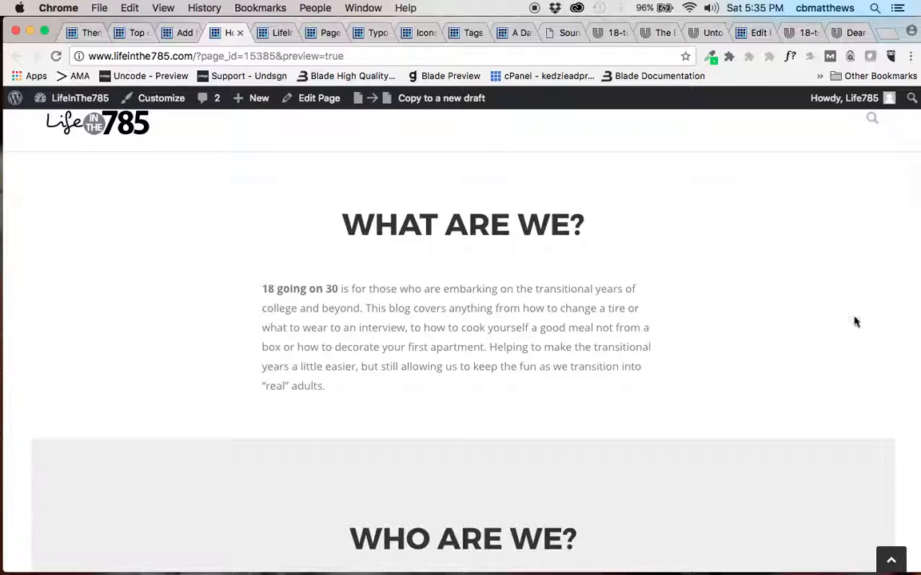
scroll(490, 340, down, 5)
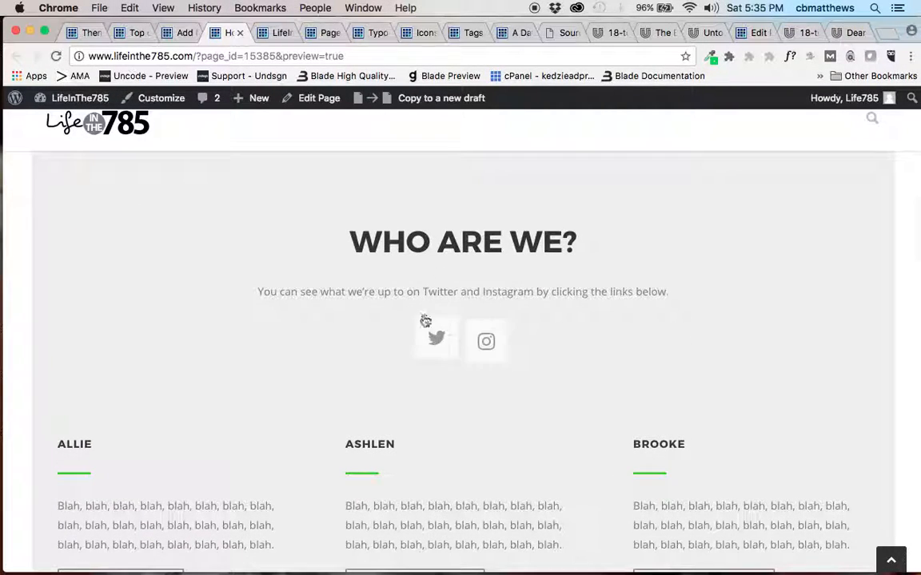
scroll(378, 436, down, 3)
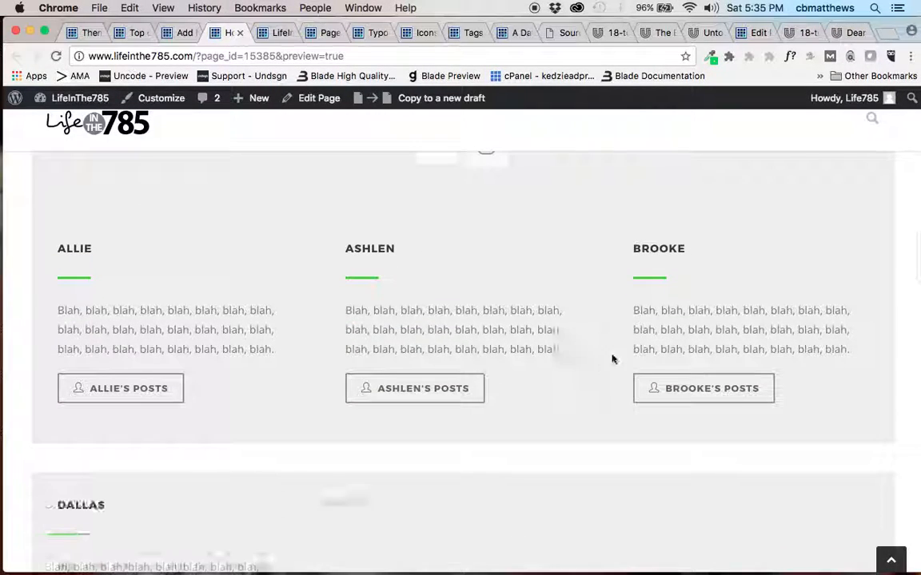
scroll(559, 374, down, 3)
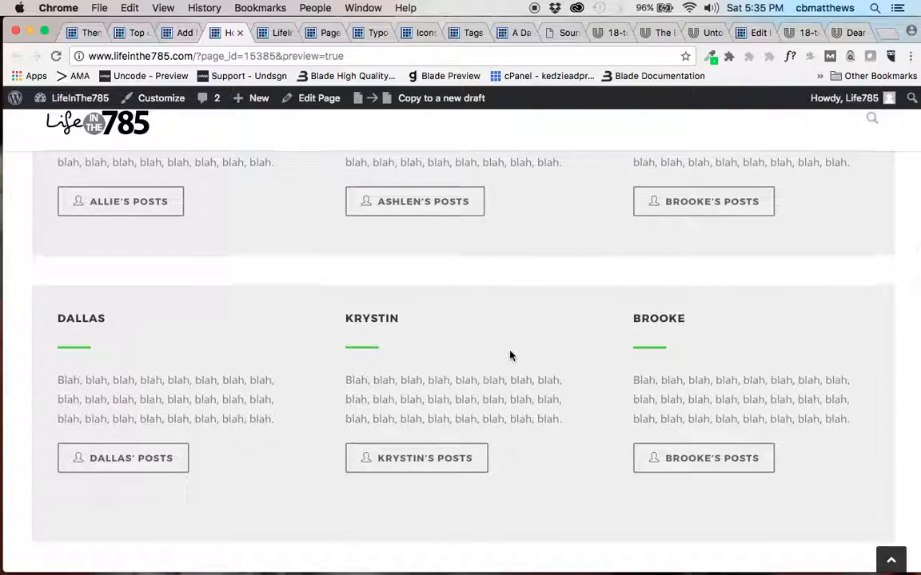
scroll(510, 353, down, 6)
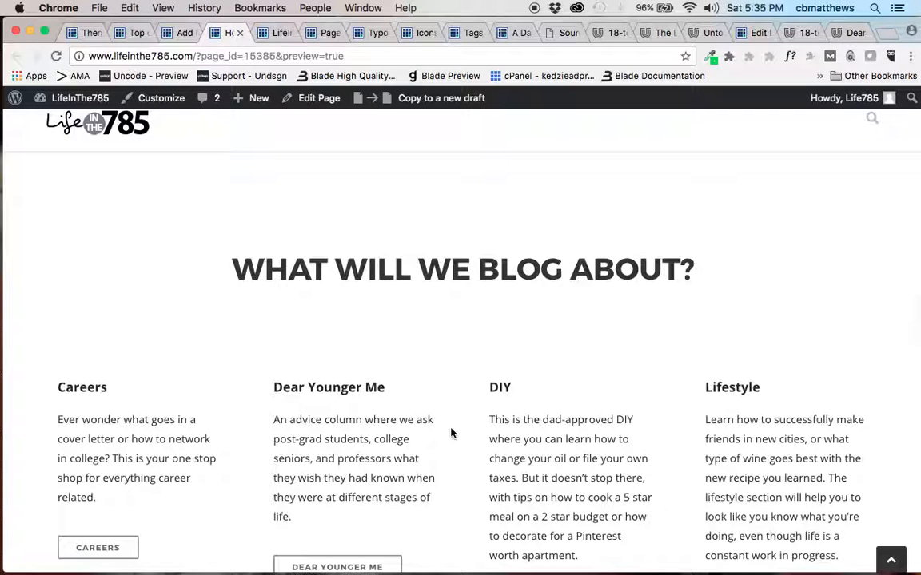
scroll(434, 435, down, 9)
scroll(434, 436, up, 3)
scroll(434, 435, up, 10)
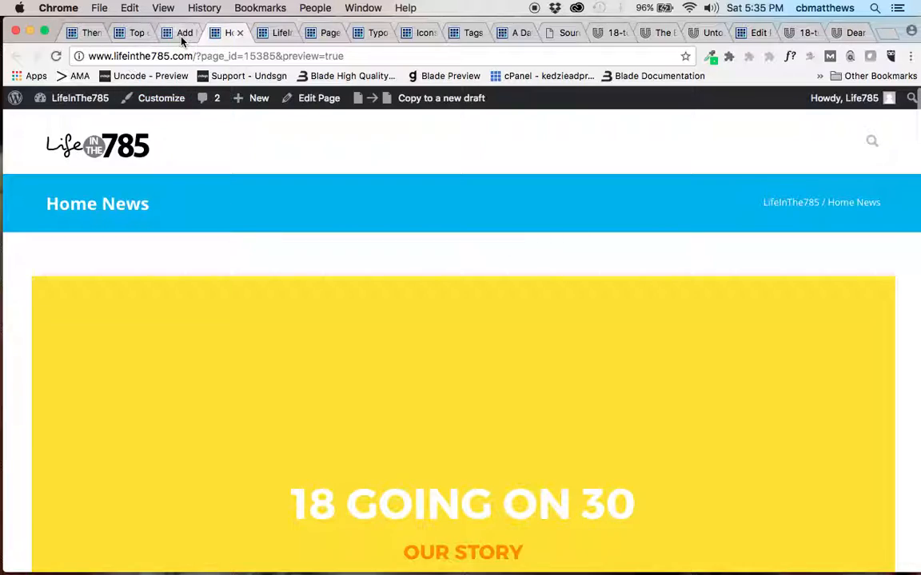
Return to the Home News page editor, set the page layout to Fullwidth and open the page's header settings.
click(182, 33)
scroll(314, 410, down, 10)
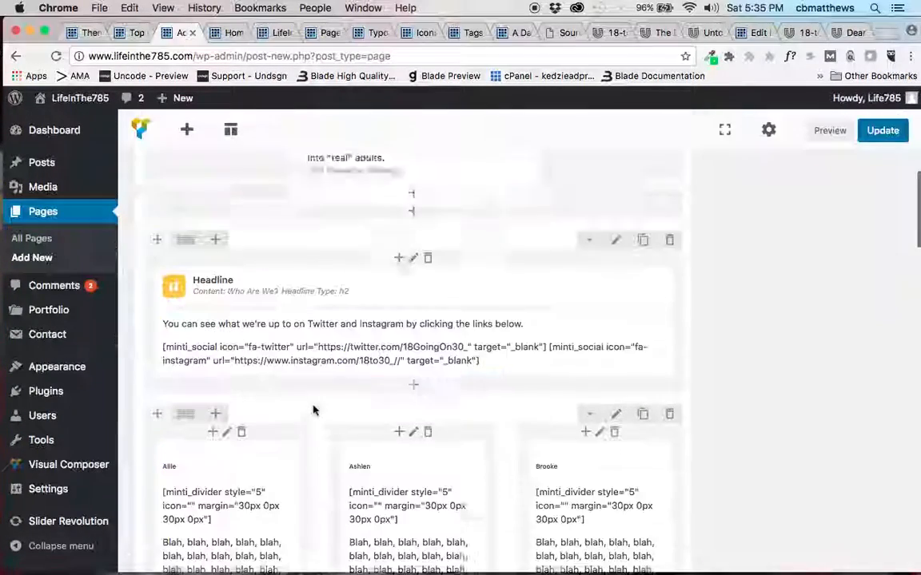
scroll(313, 410, down, 10)
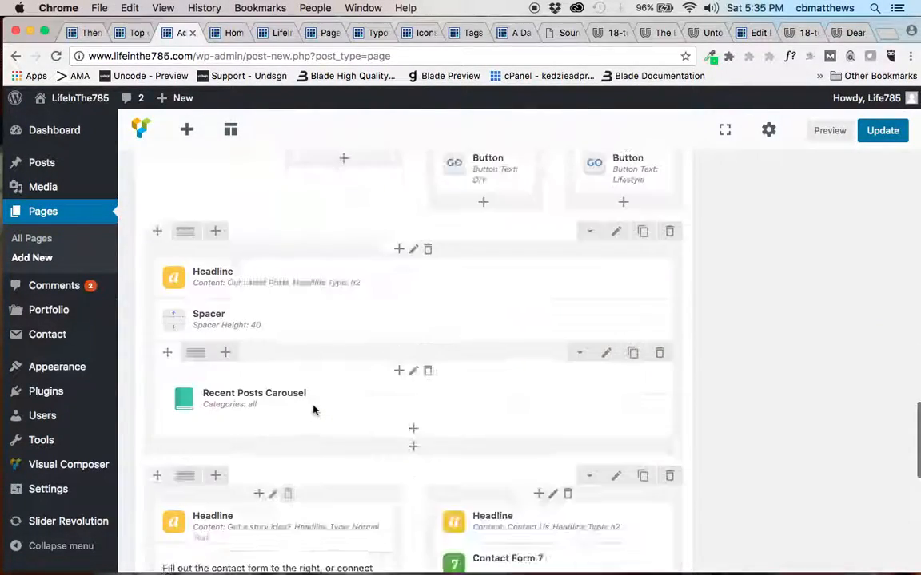
scroll(313, 410, down, 10)
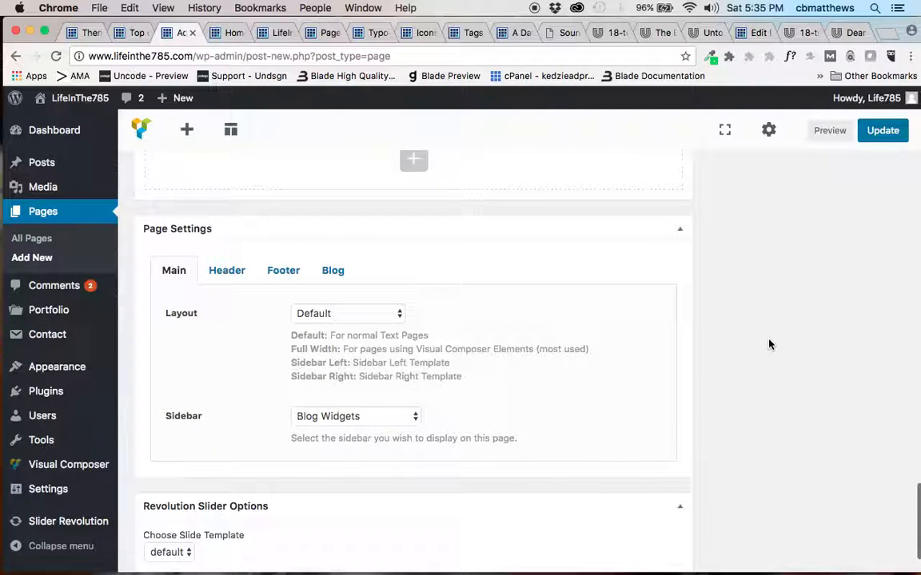
click(367, 318)
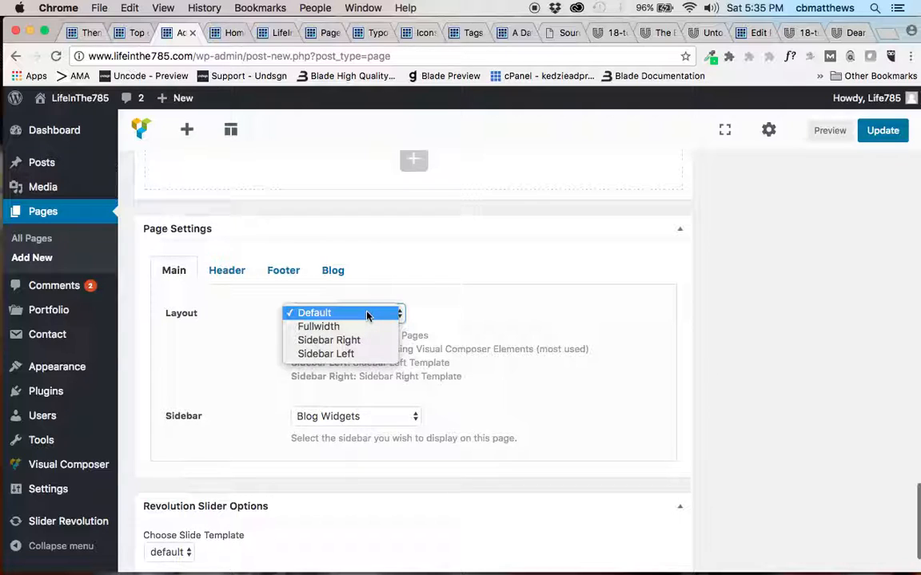
click(361, 326)
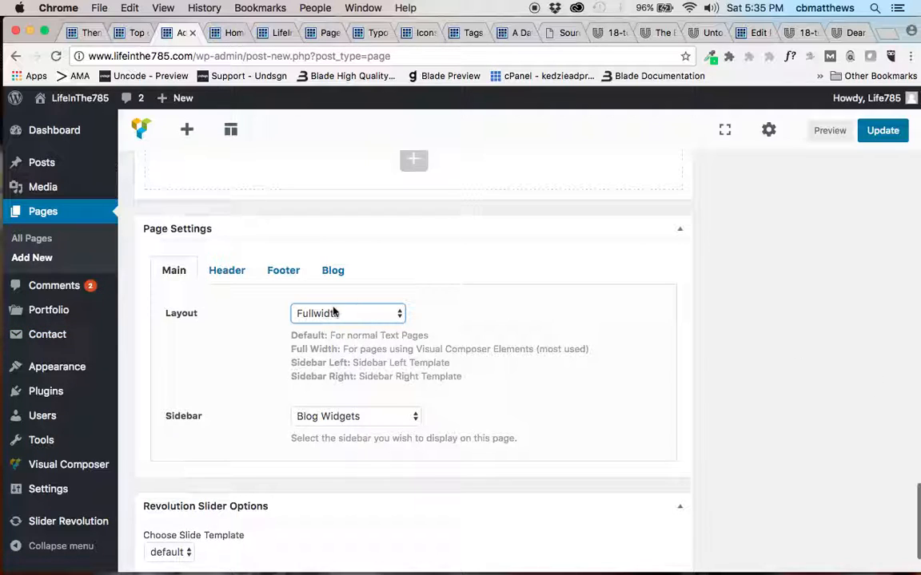
click(233, 270)
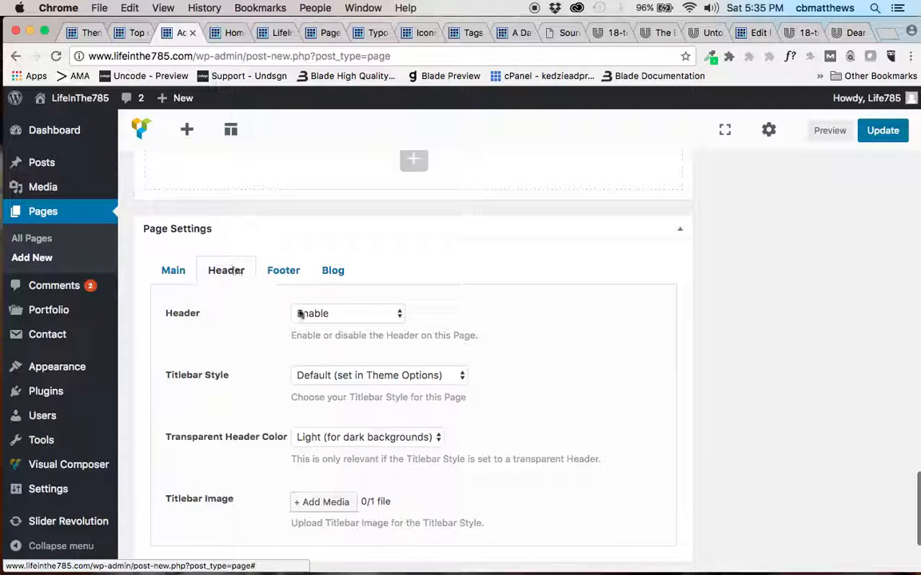
click(340, 314)
click(335, 327)
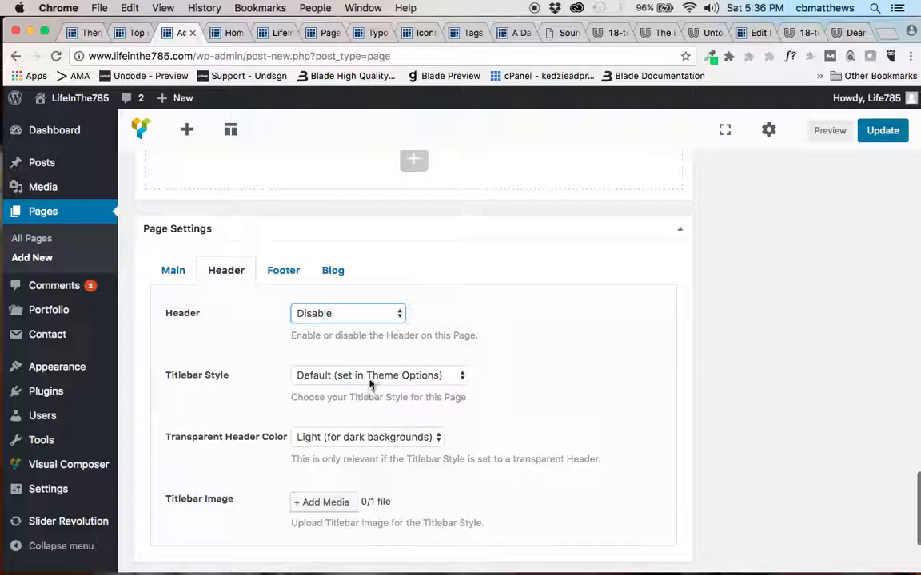
click(339, 314)
click(341, 298)
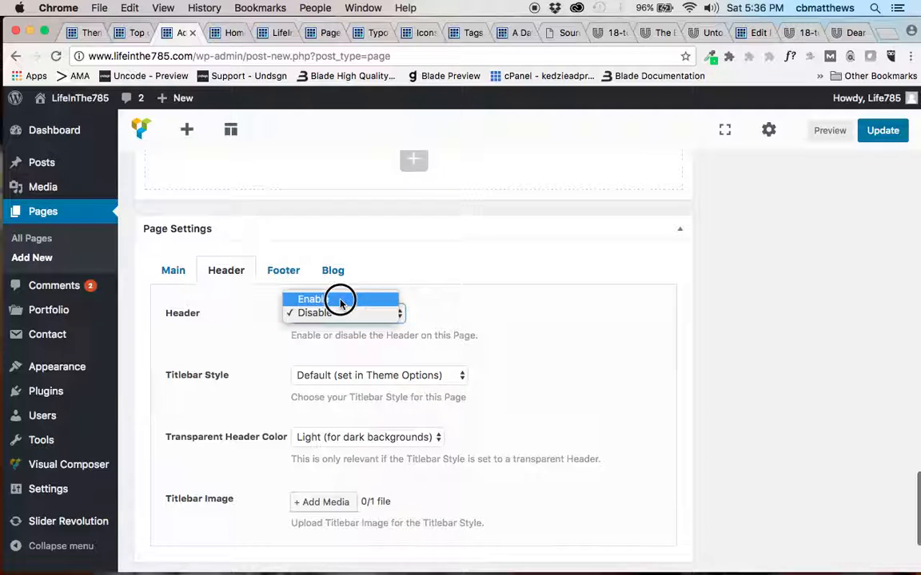
Set the page's Titlebar Style to "Transparent Header + Image Title" and disable its header.
click(345, 373)
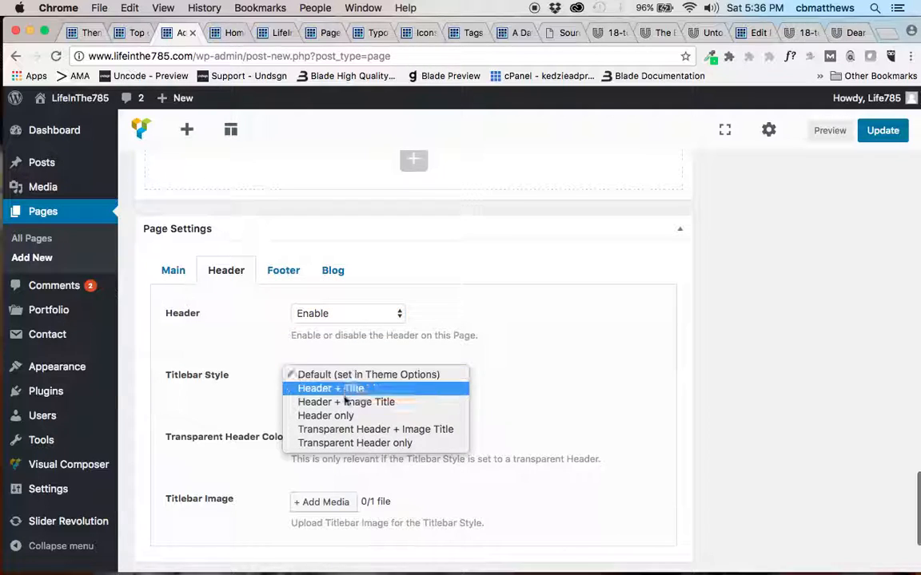
click(348, 430)
click(339, 313)
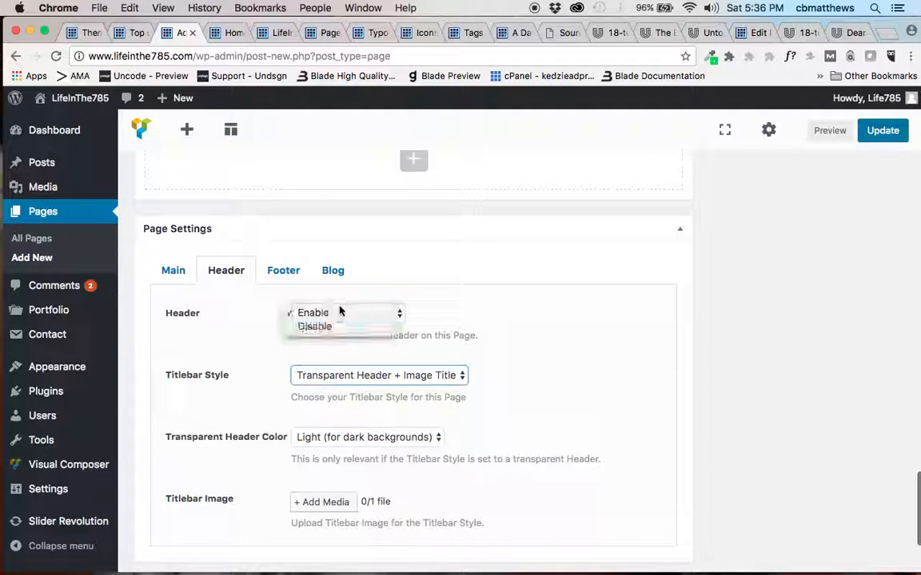
click(331, 329)
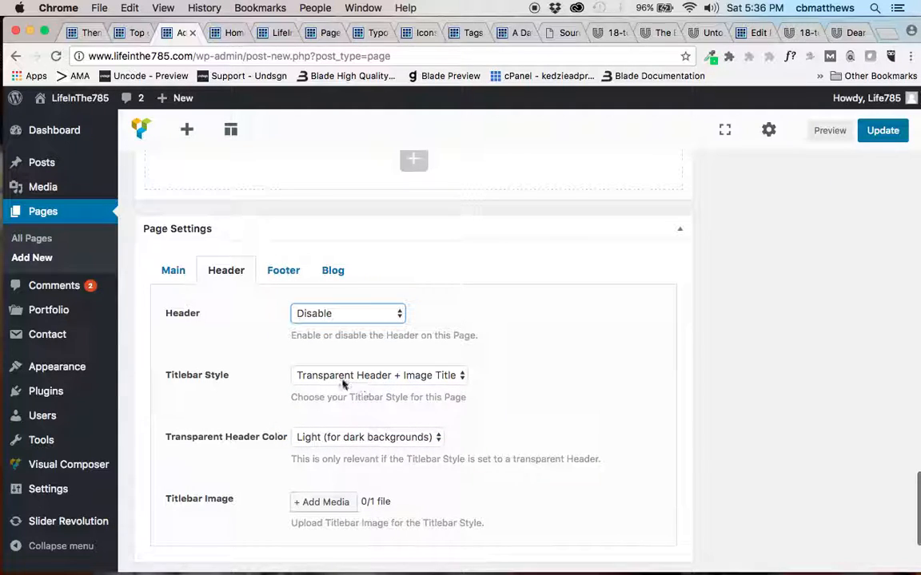
scroll(395, 417, down, 3)
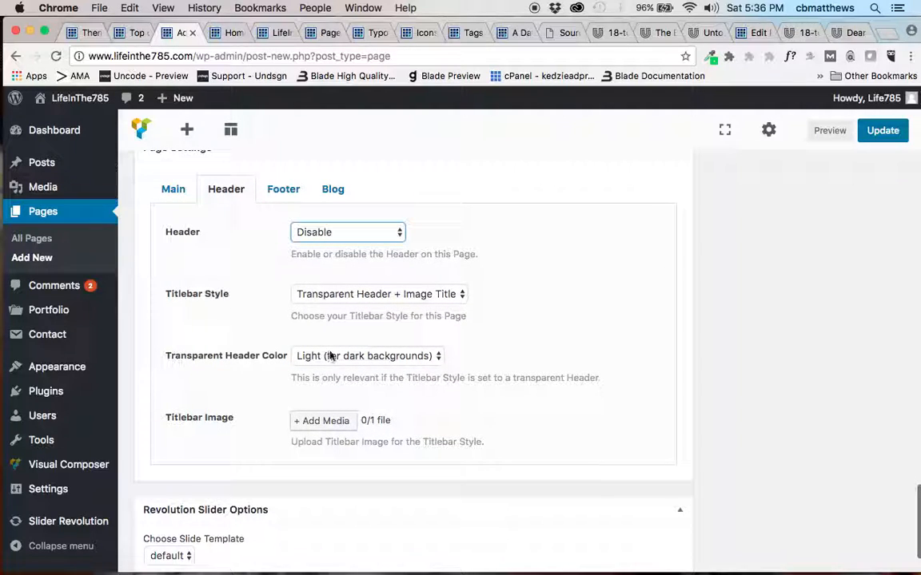
scroll(358, 357, up, 1)
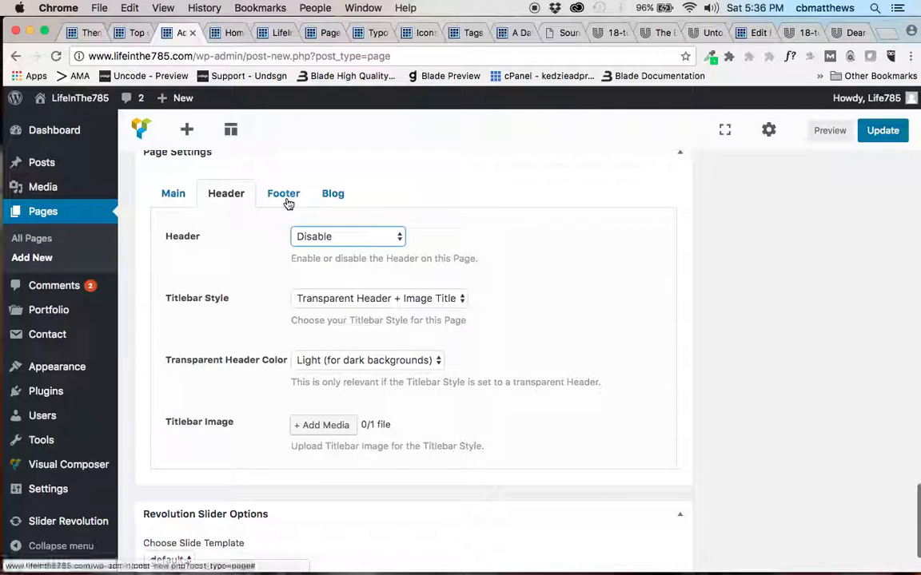
Preview the Home News page again and check the layout of its banner, "What Are We?" and "Who Are We?" sections.
scroll(655, 224, up, 10)
click(825, 131)
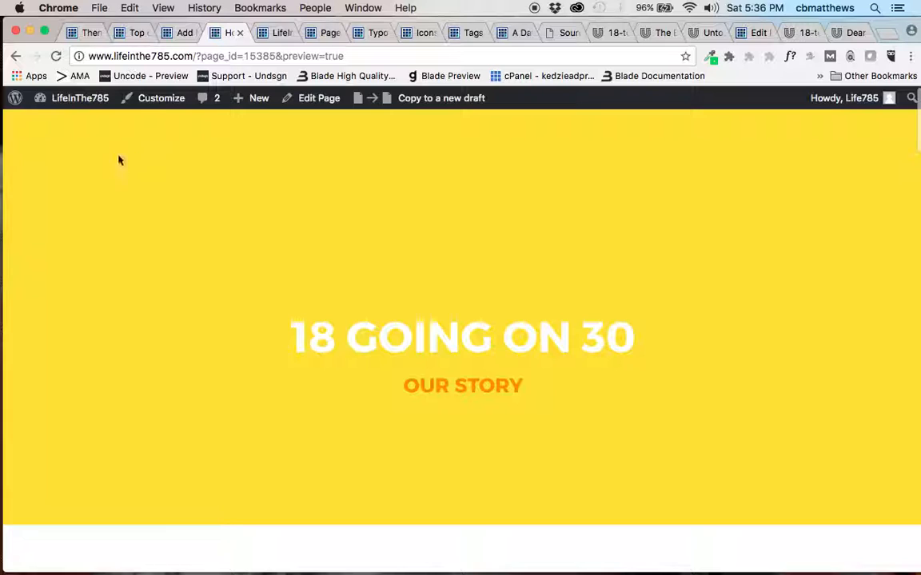
scroll(222, 334, down, 10)
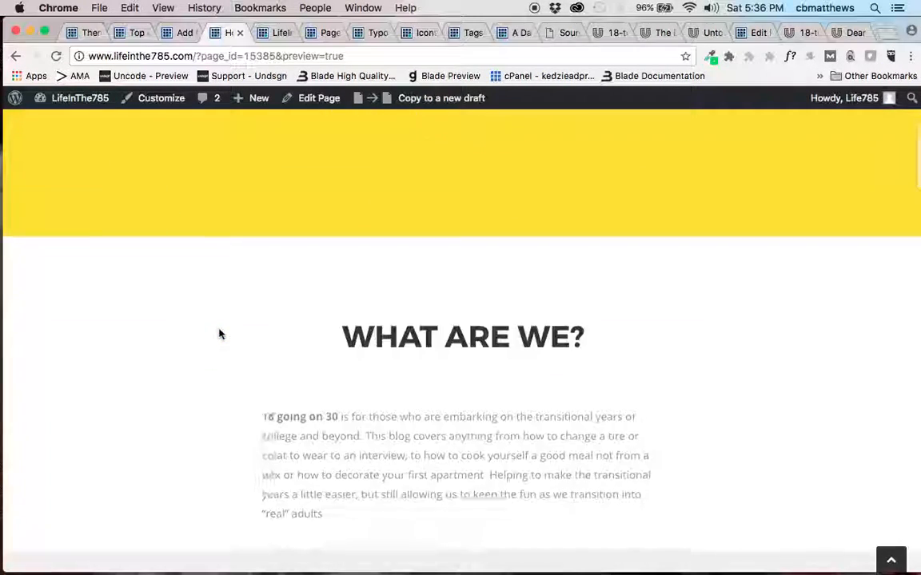
scroll(221, 334, down, 5)
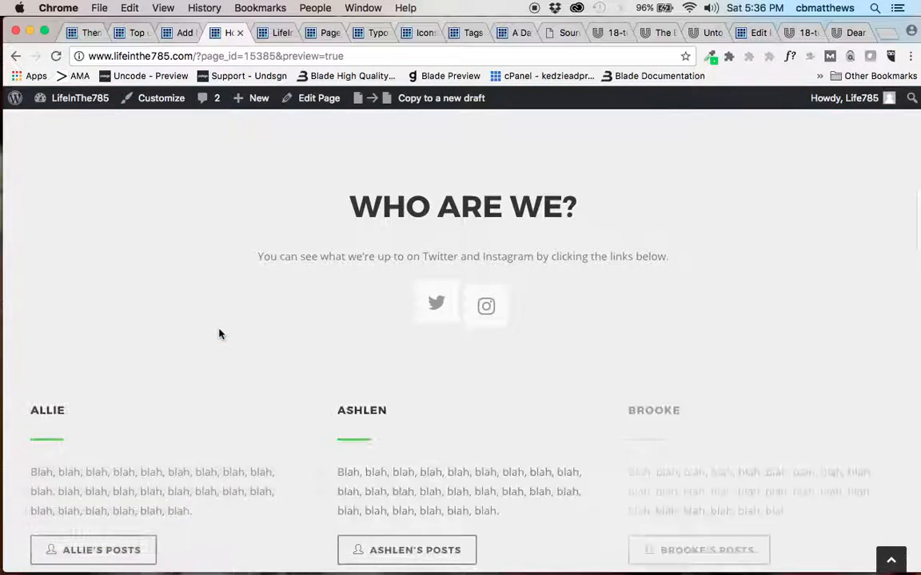
scroll(221, 335, down, 2)
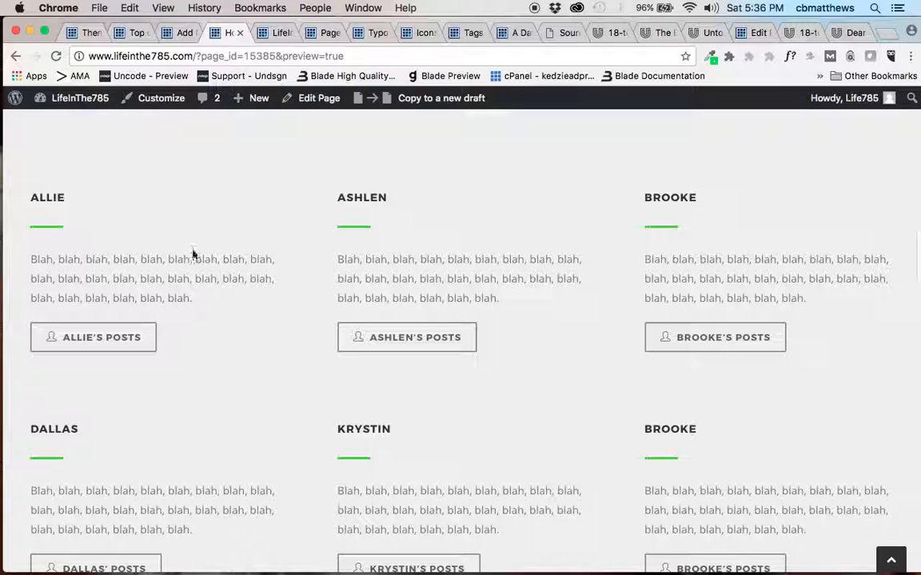
Check the preview's author columns down to "What Will We Blog About?" and go back to the first row in the Home News editor.
scroll(301, 410, down, 8)
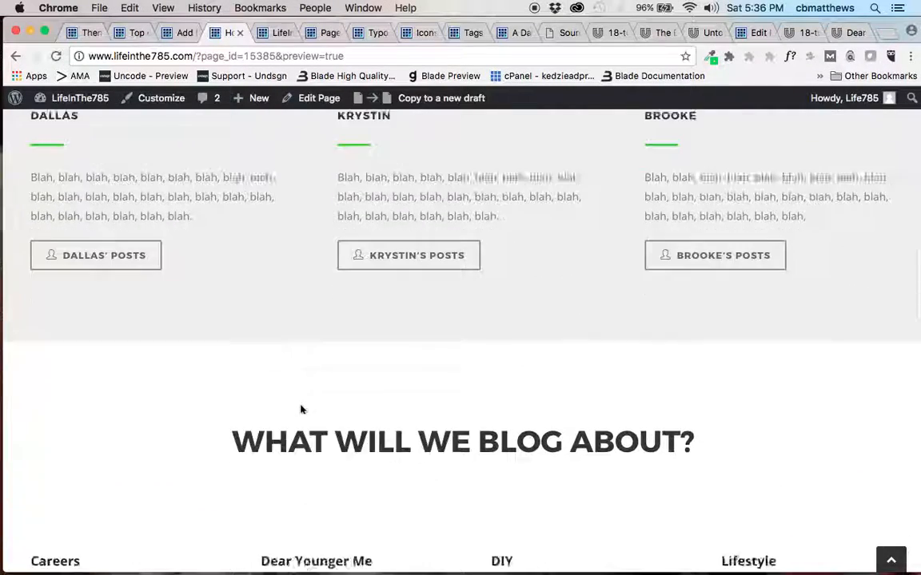
scroll(300, 406, up, 15)
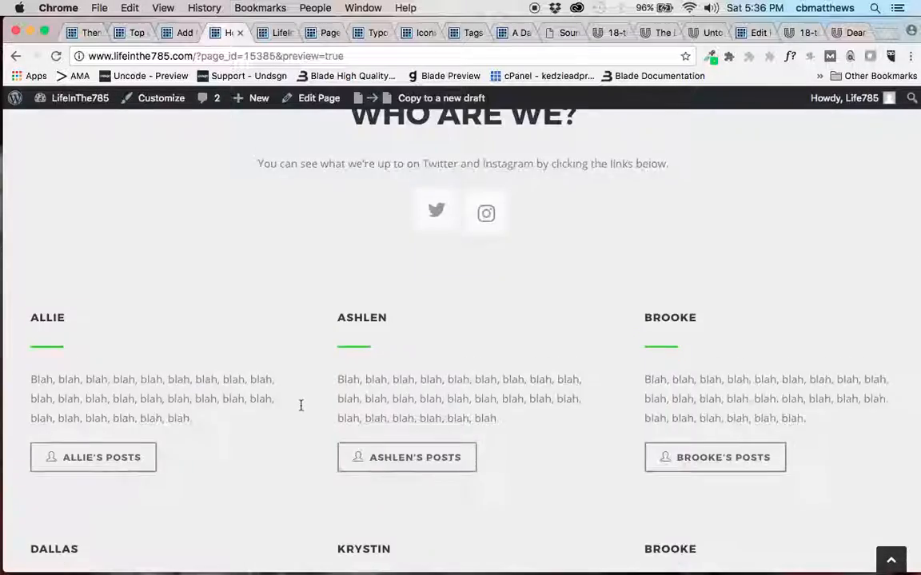
click(180, 34)
scroll(401, 310, up, 10)
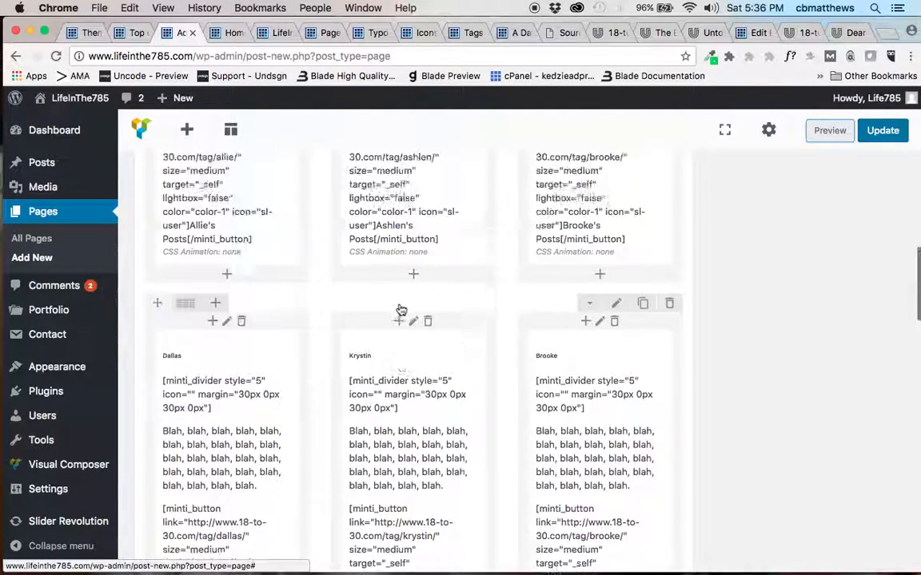
scroll(402, 310, up, 10)
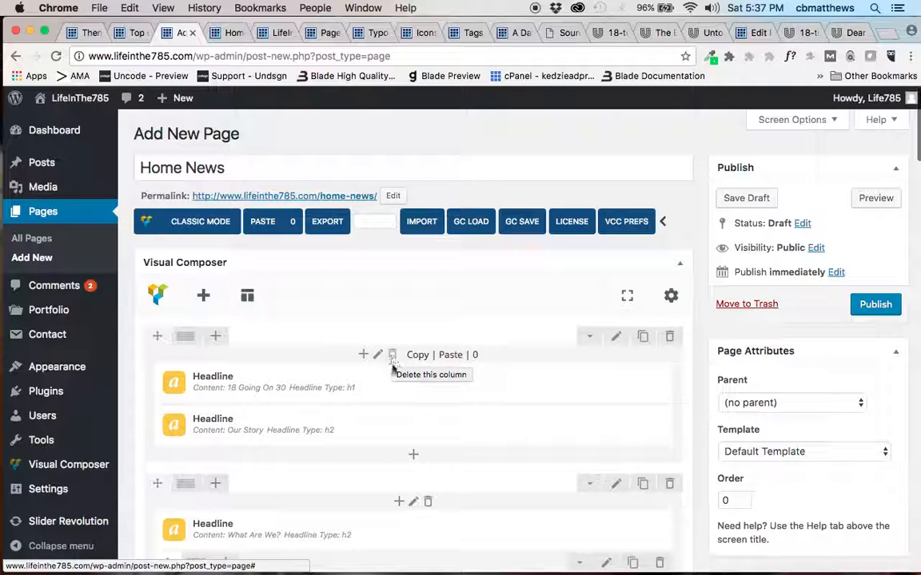
Duplicate the "18 Going On 30" headline in the first row and preview the page.
mouse_move(391, 396)
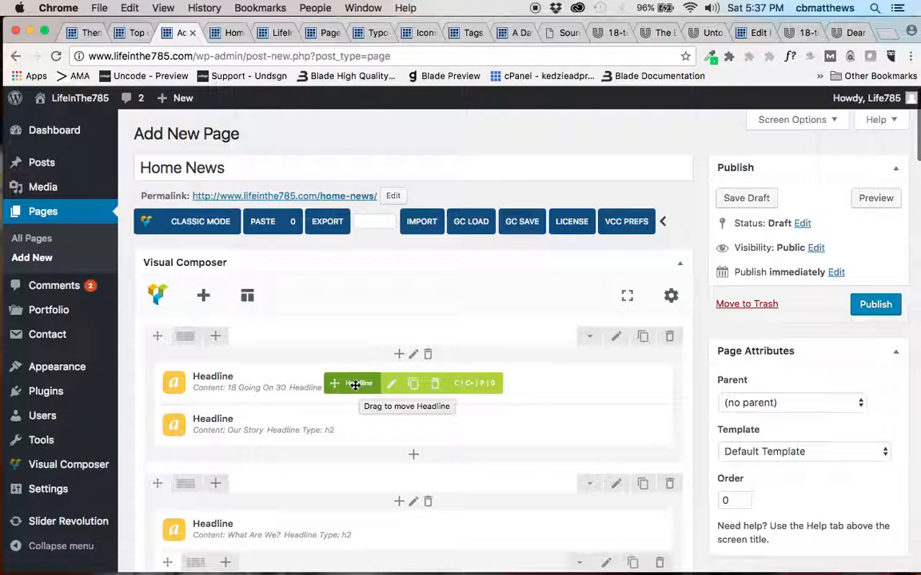
click(413, 386)
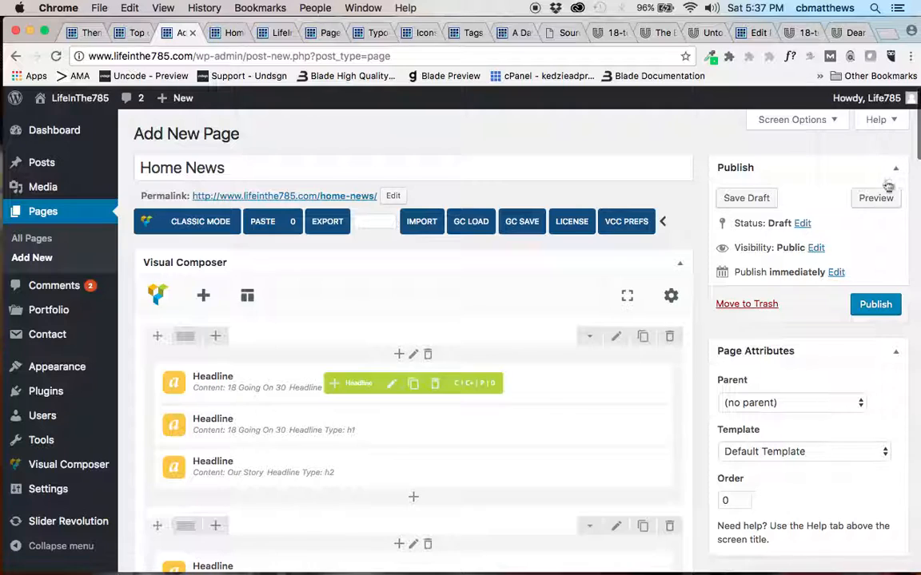
click(875, 198)
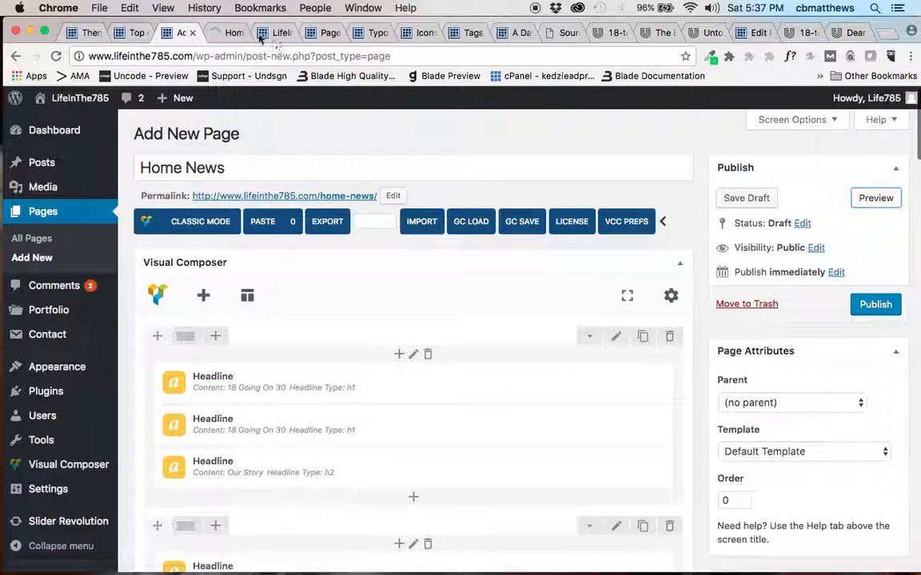
click(231, 34)
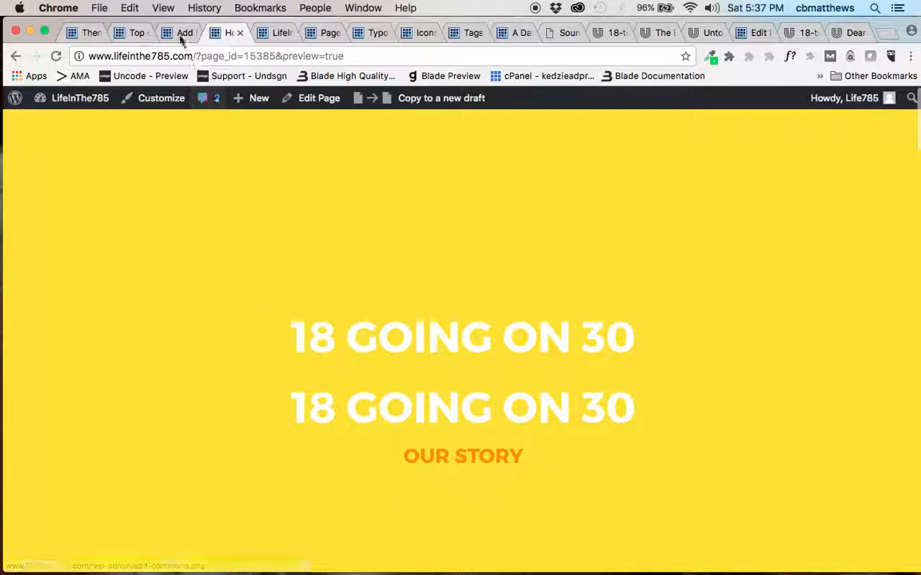
Return to the page editor and delete the duplicated "18 Going On 30" headline from the first row.
click(183, 32)
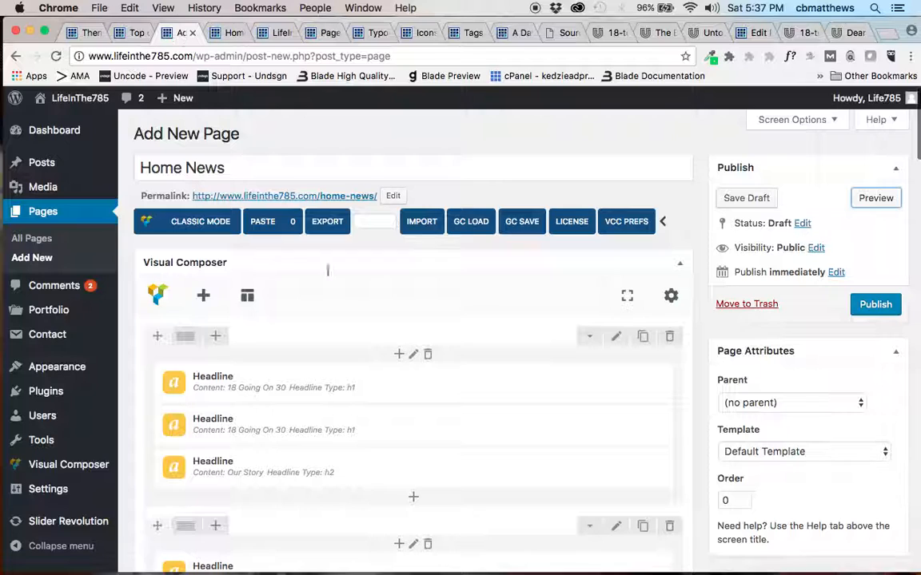
click(435, 384)
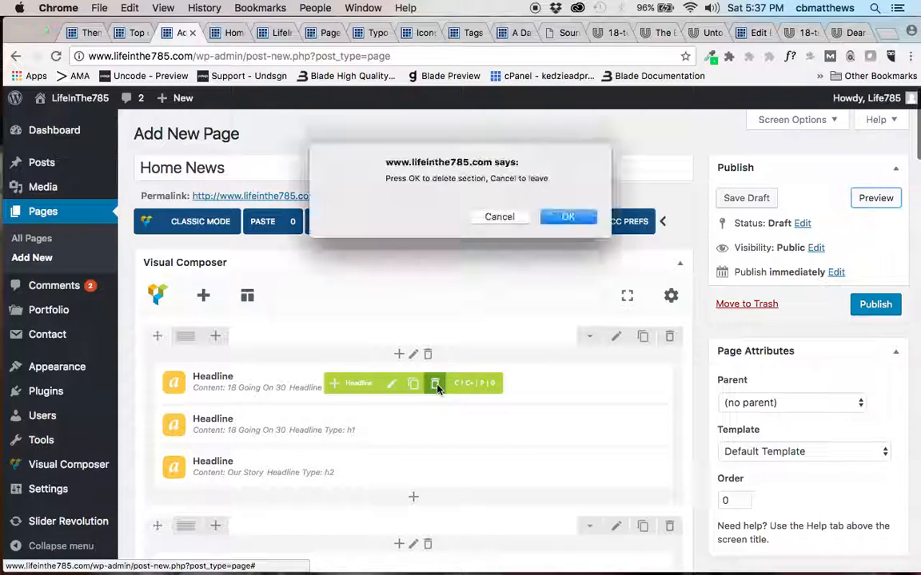
click(561, 217)
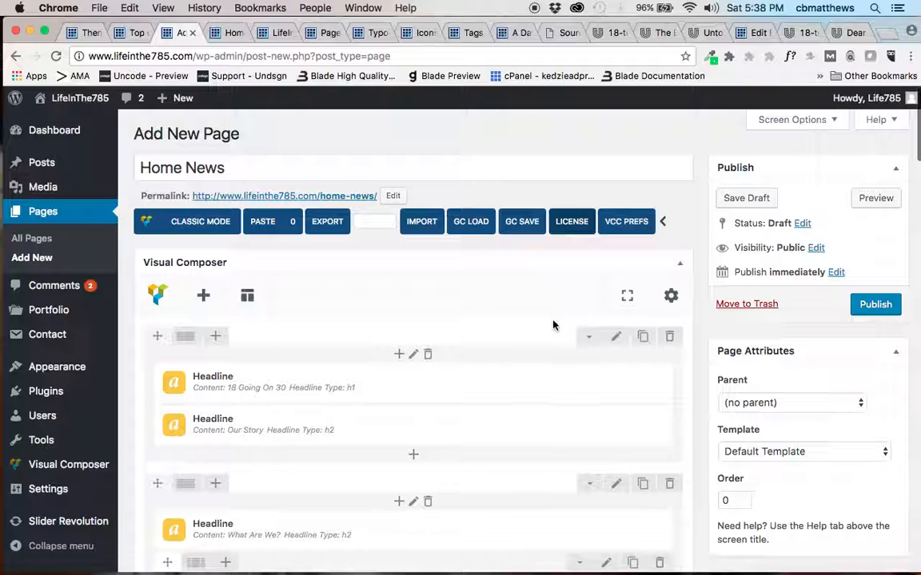
Open the first row's settings, review its general options and keep the section type as Standard Section.
click(615, 340)
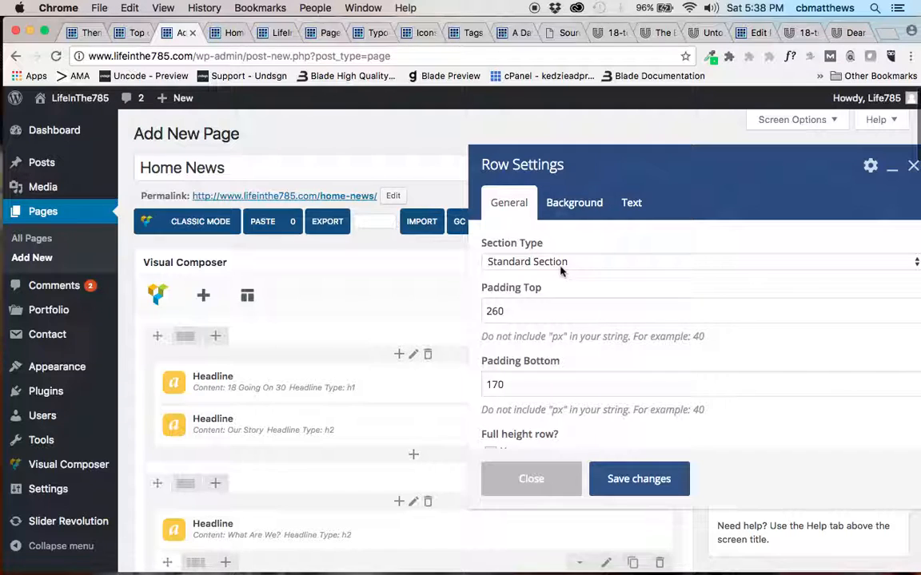
scroll(558, 348, down, 3)
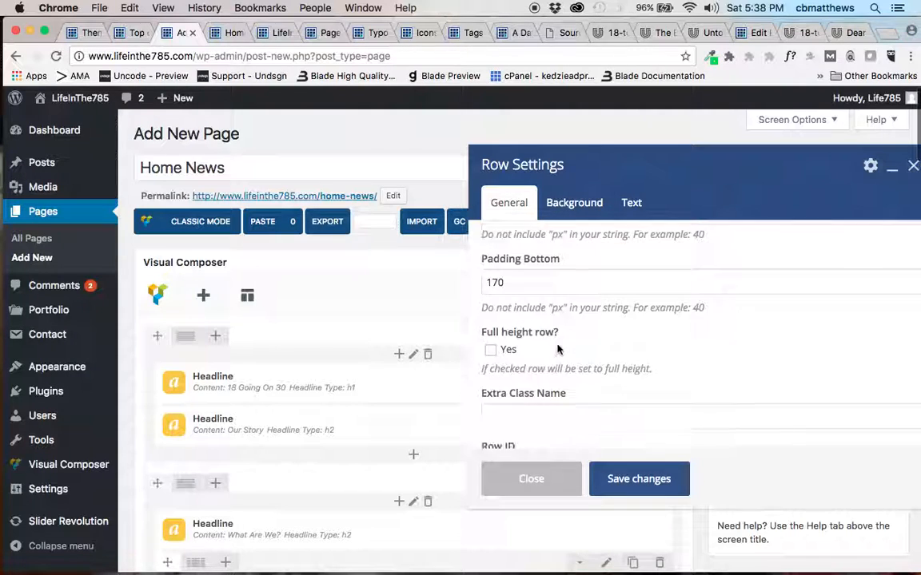
scroll(558, 348, up, 3)
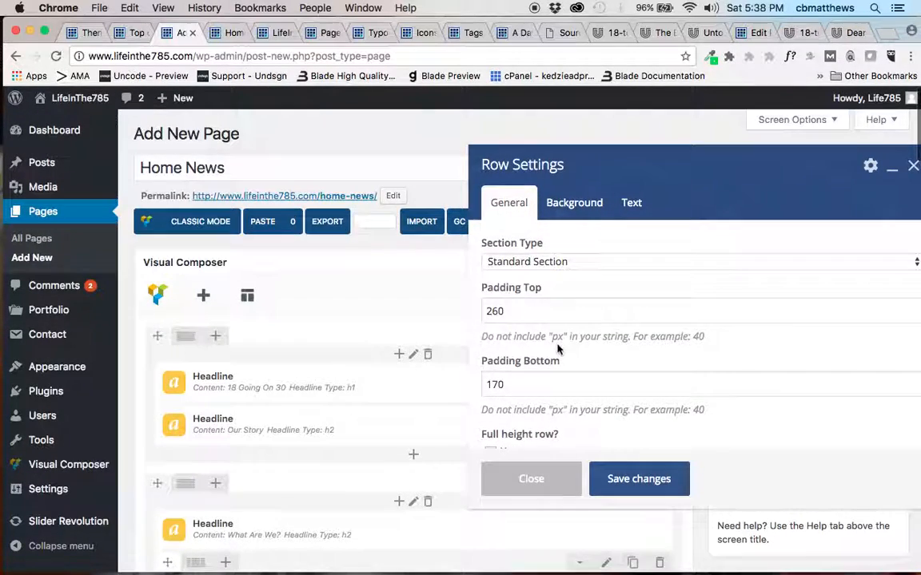
click(560, 261)
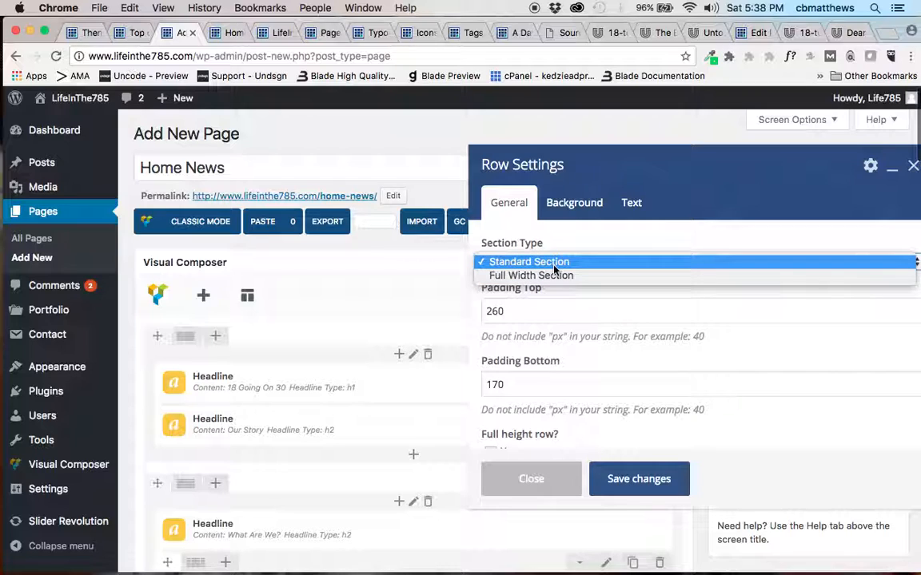
click(553, 266)
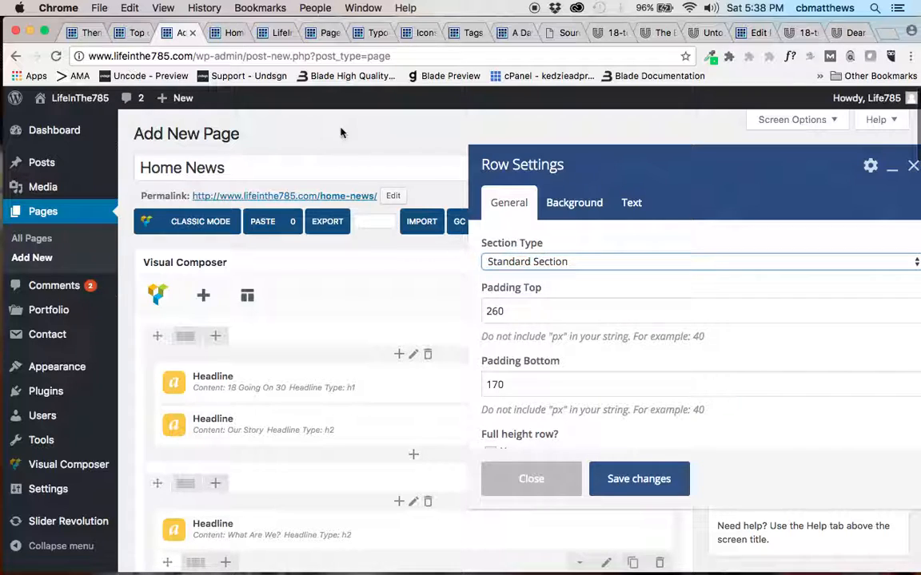
Look through the page preview from the yellow banner down to the "What Will We Blog About?" columns.
click(231, 32)
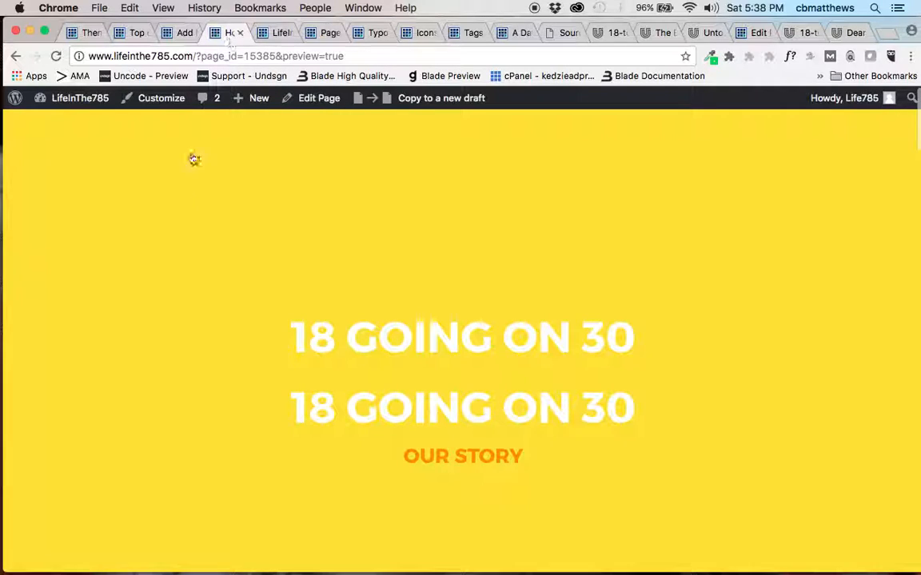
scroll(209, 327, down, 7)
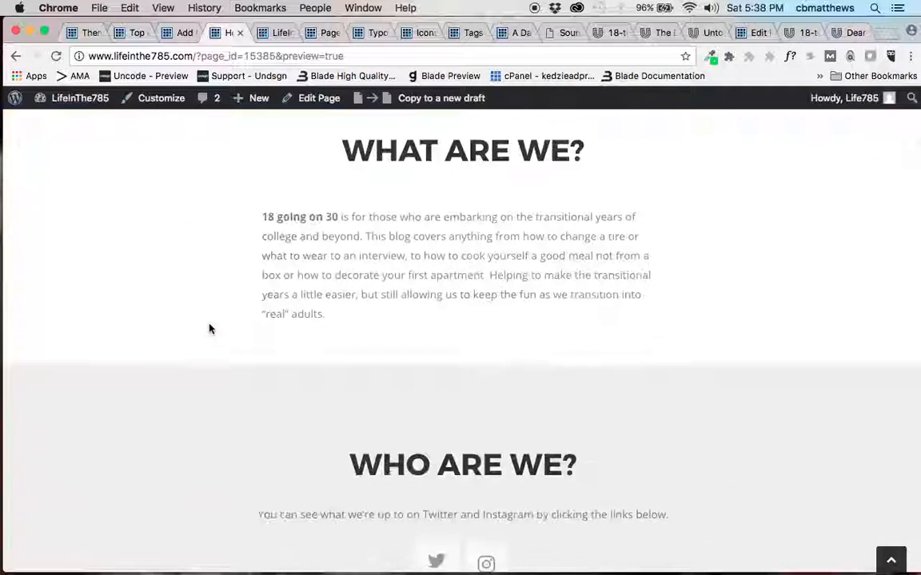
scroll(209, 328, down, 10)
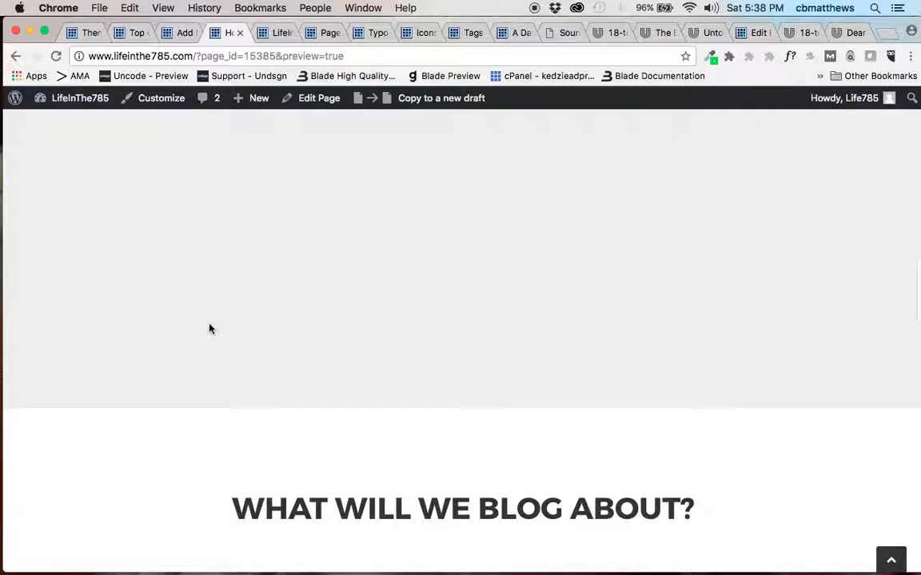
scroll(210, 329, down, 5)
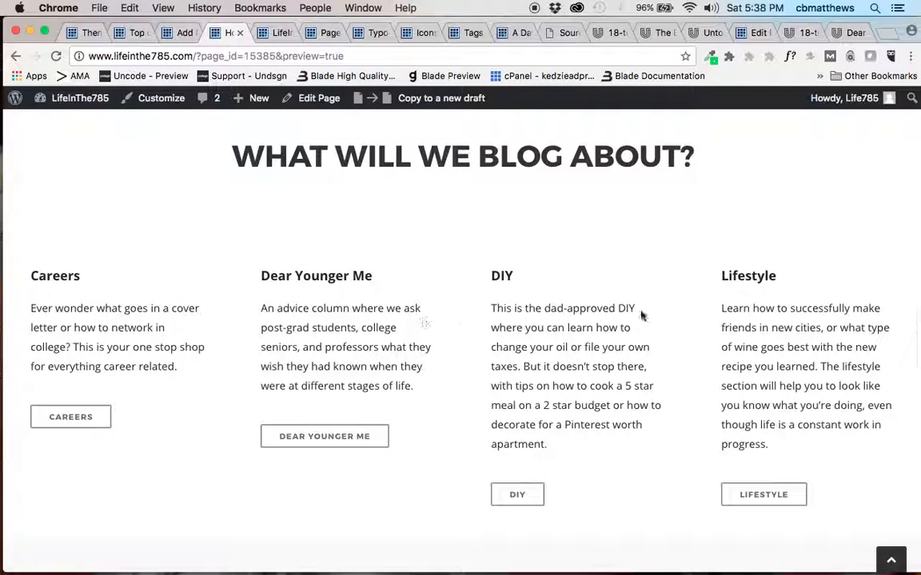
Open the first row's background color setting and copy the green hex code 32cd32 from the picked color history.
click(182, 33)
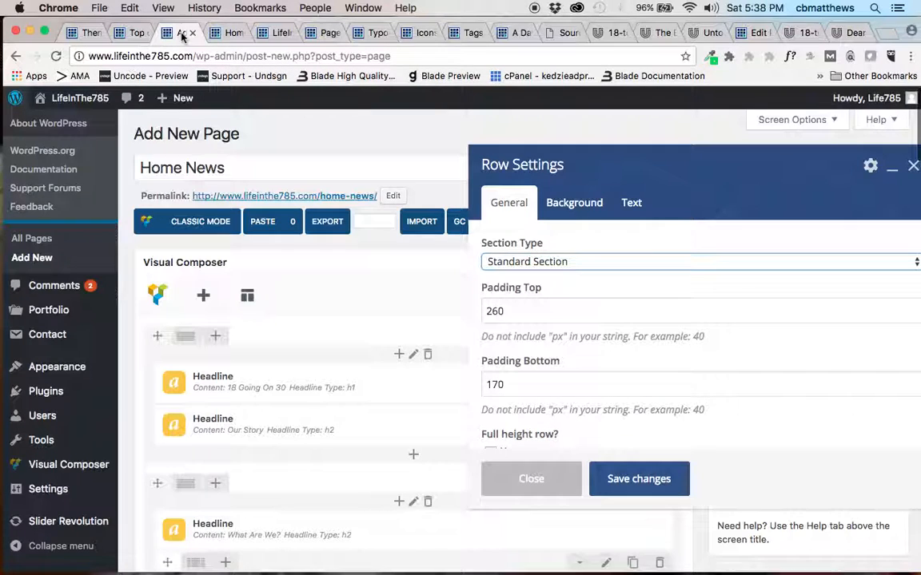
click(576, 205)
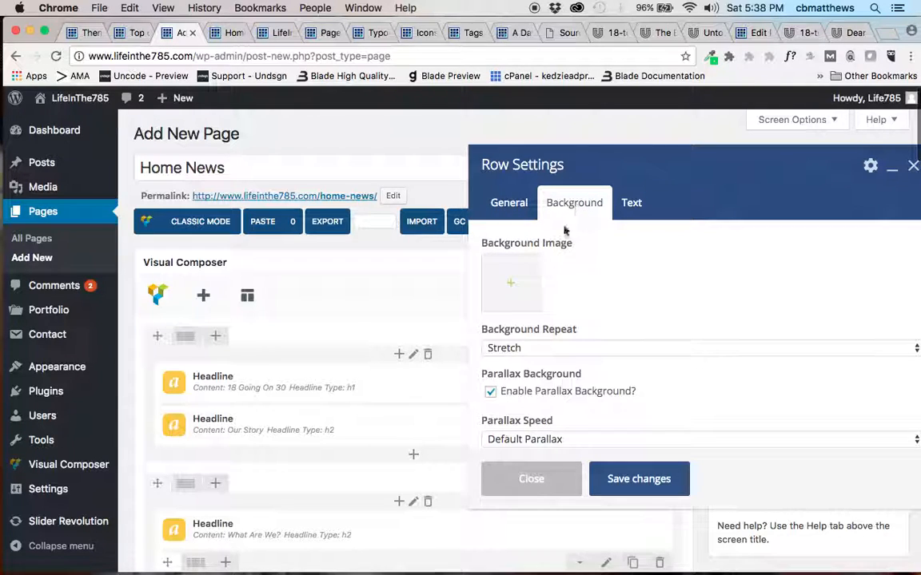
scroll(605, 320, down, 5)
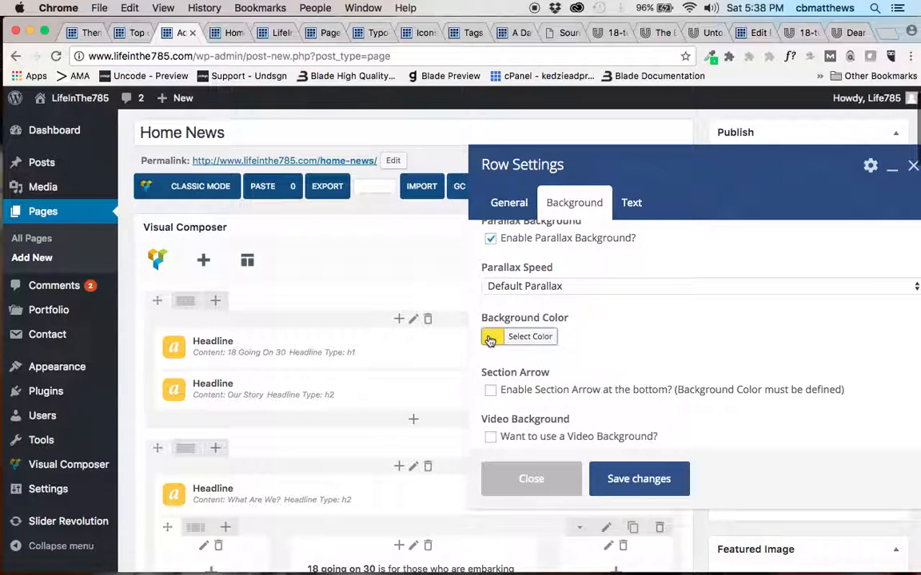
click(489, 341)
click(714, 59)
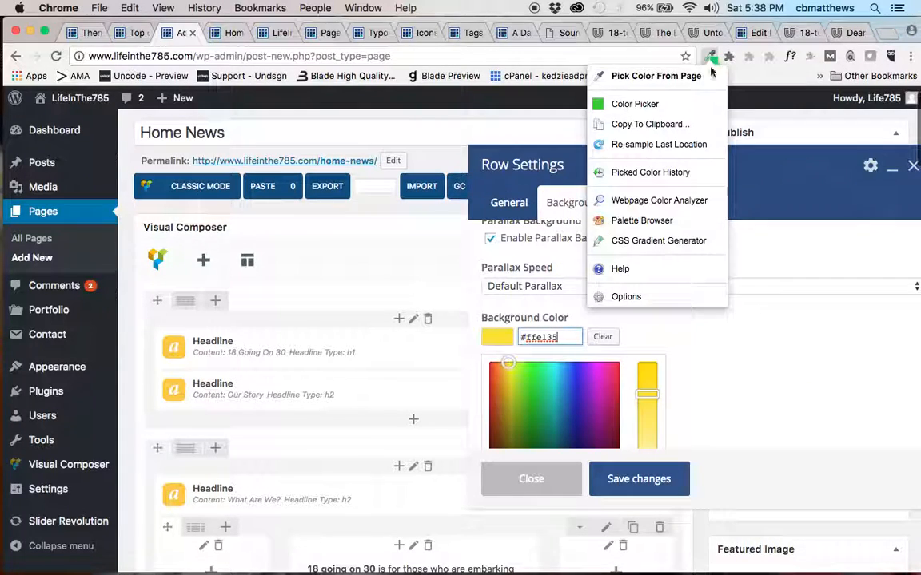
click(632, 181)
double_click(587, 274)
key(super+c)
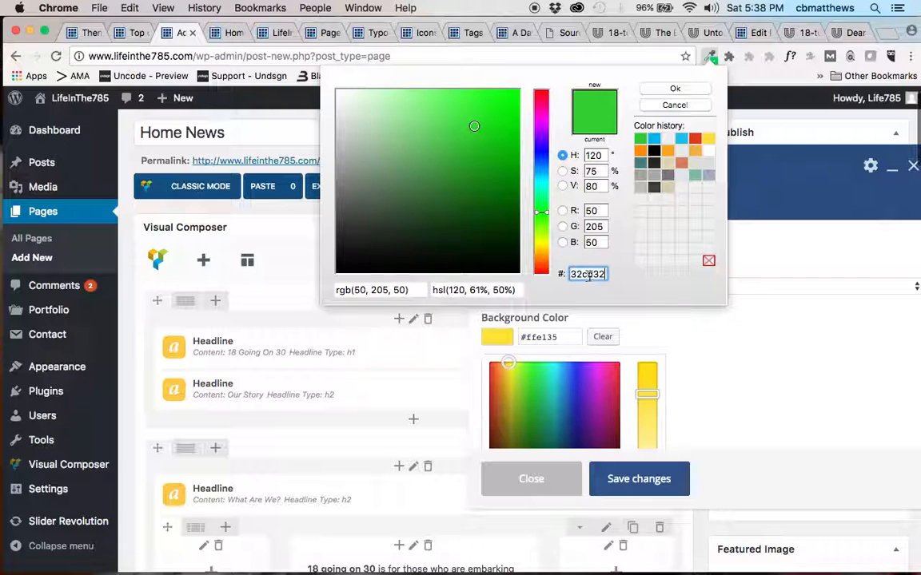
click(689, 348)
Set the first row's background color to #32cd32.
click(500, 339)
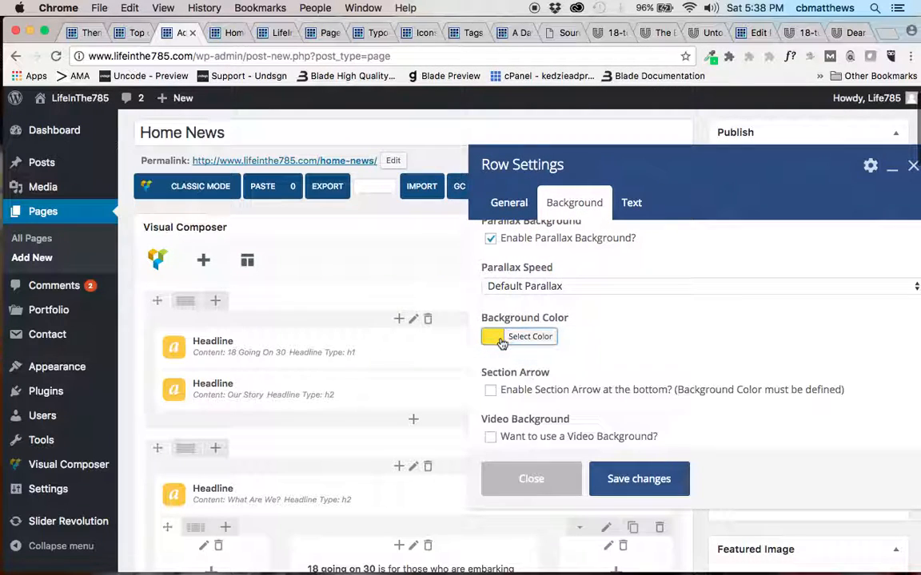
click(495, 344)
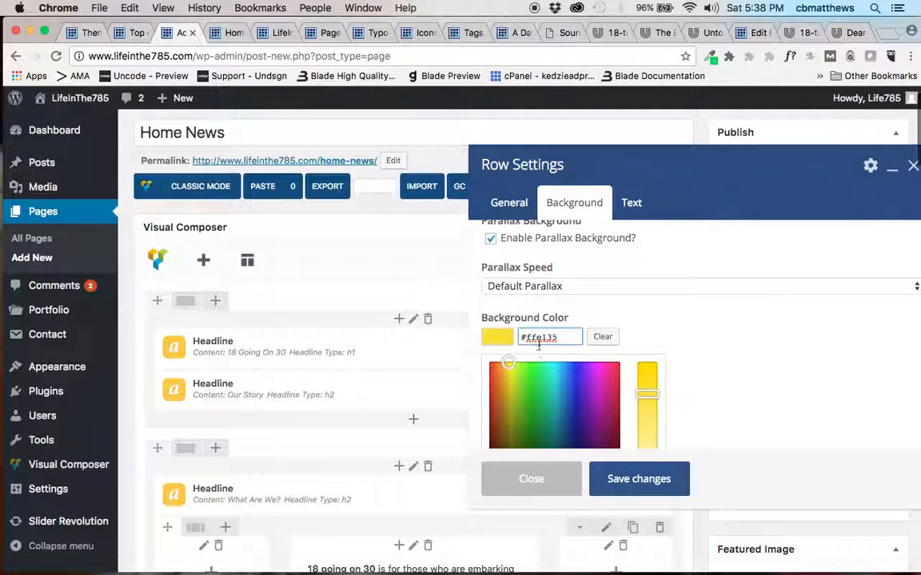
double_click(542, 339)
key(super+v)
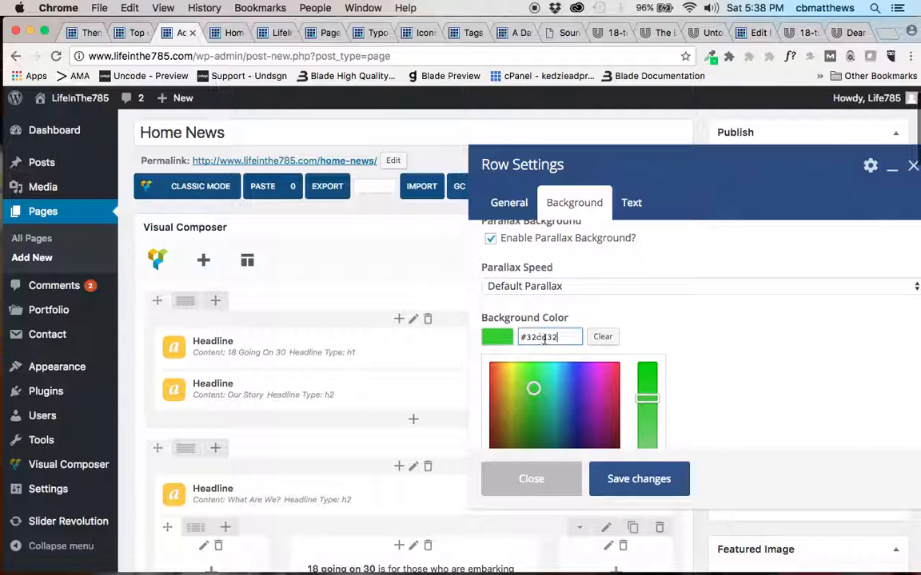
click(655, 337)
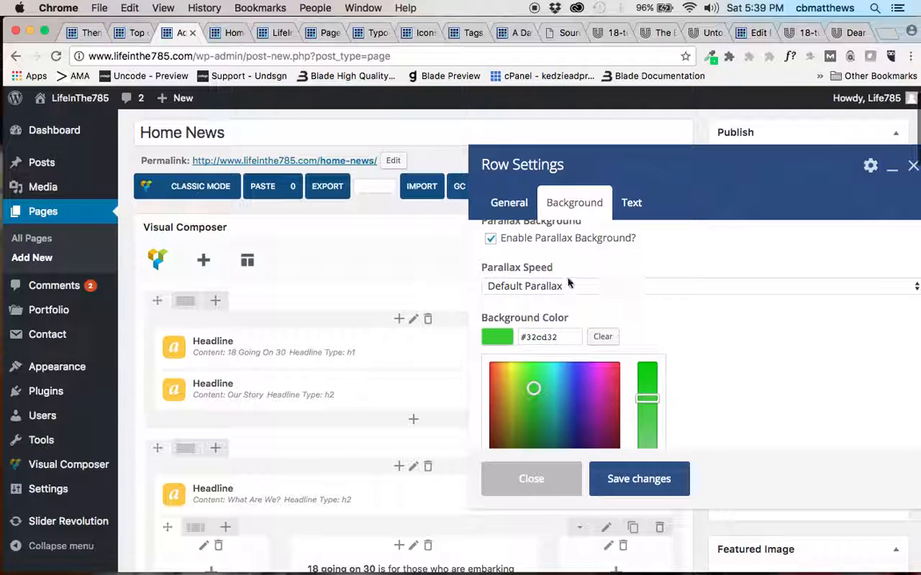
Upload manhattanks-2.jpg from the Desktop's "sort me" folder, set it as the first row's background image and save the row settings.
scroll(562, 283, up, 3)
click(514, 284)
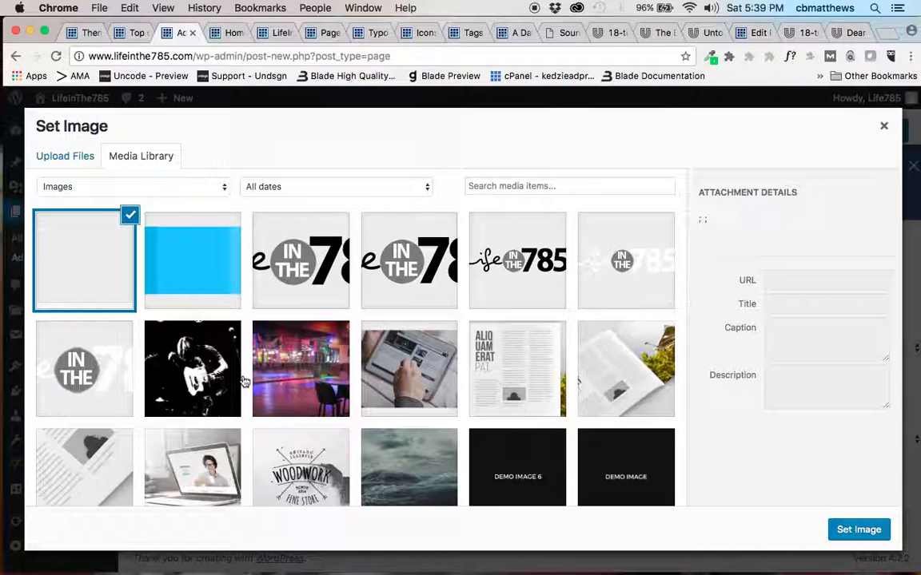
click(68, 160)
click(486, 344)
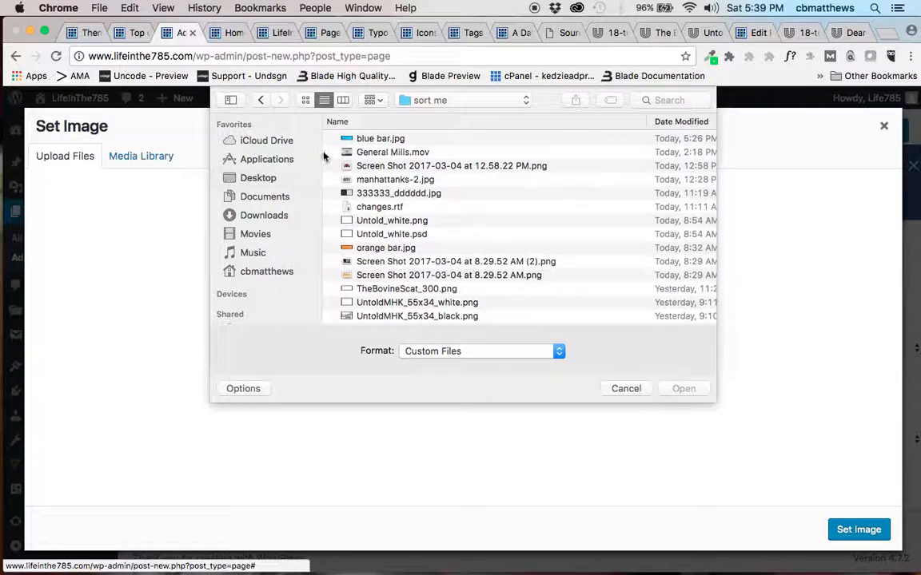
scroll(386, 189, up, 2)
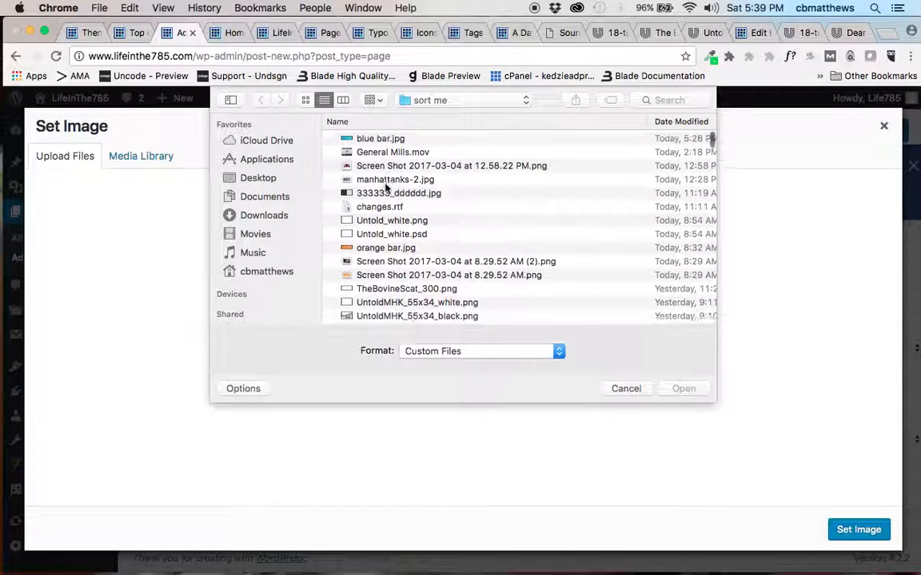
click(456, 98)
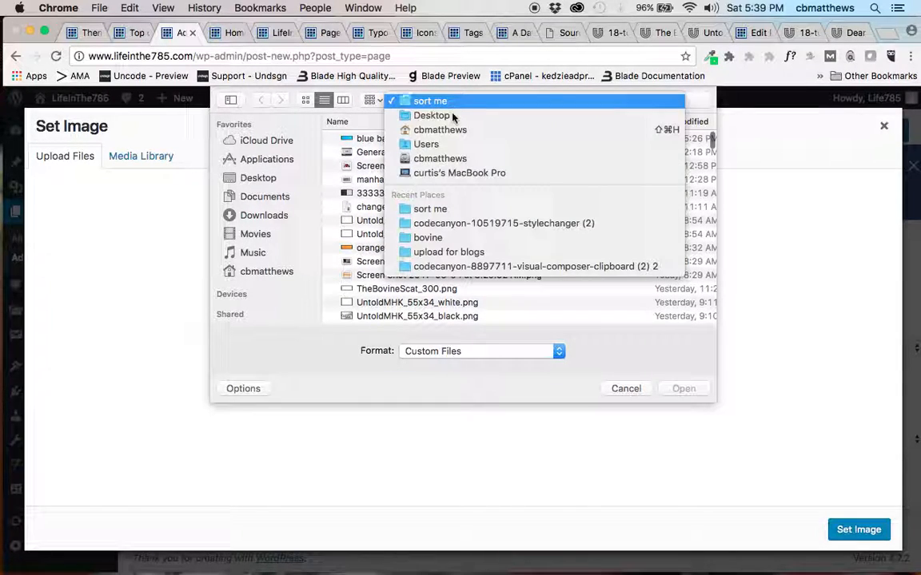
click(452, 116)
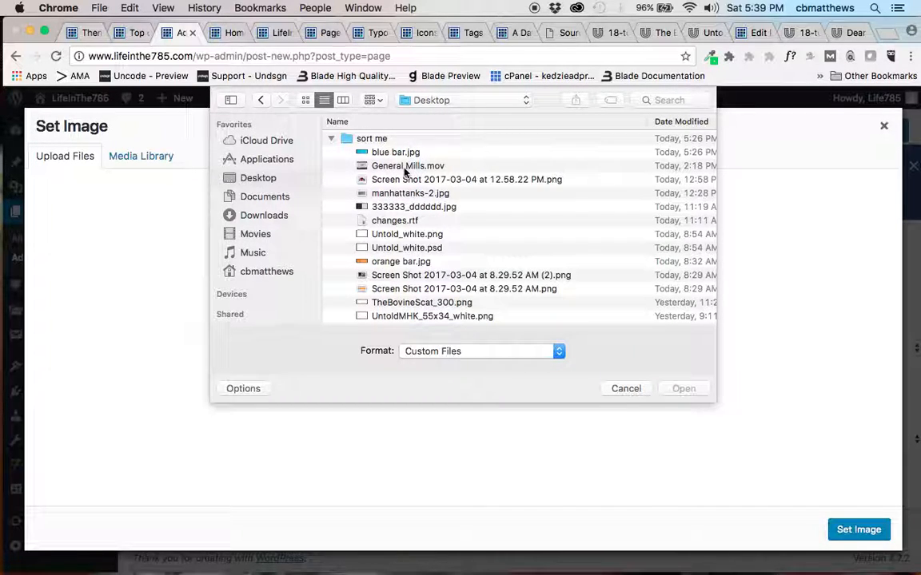
click(397, 196)
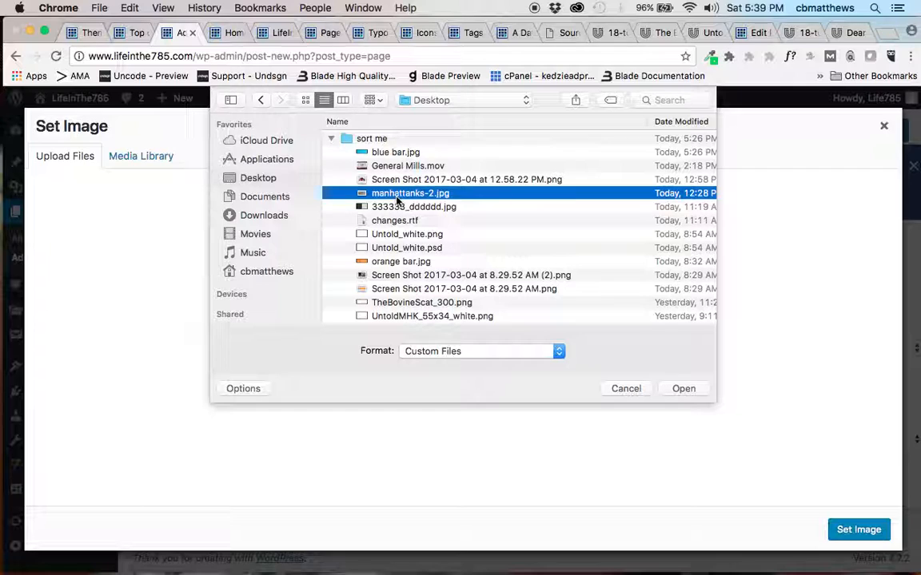
click(675, 392)
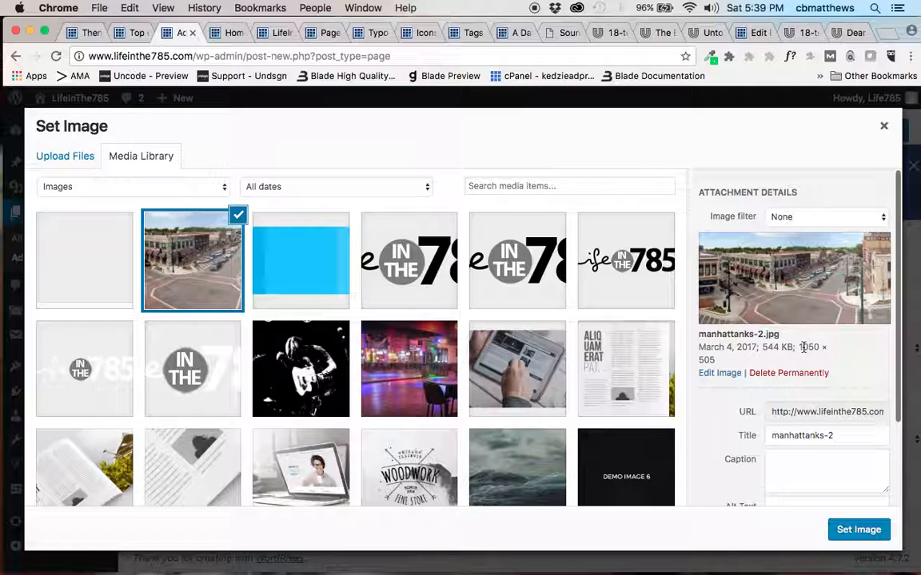
click(850, 534)
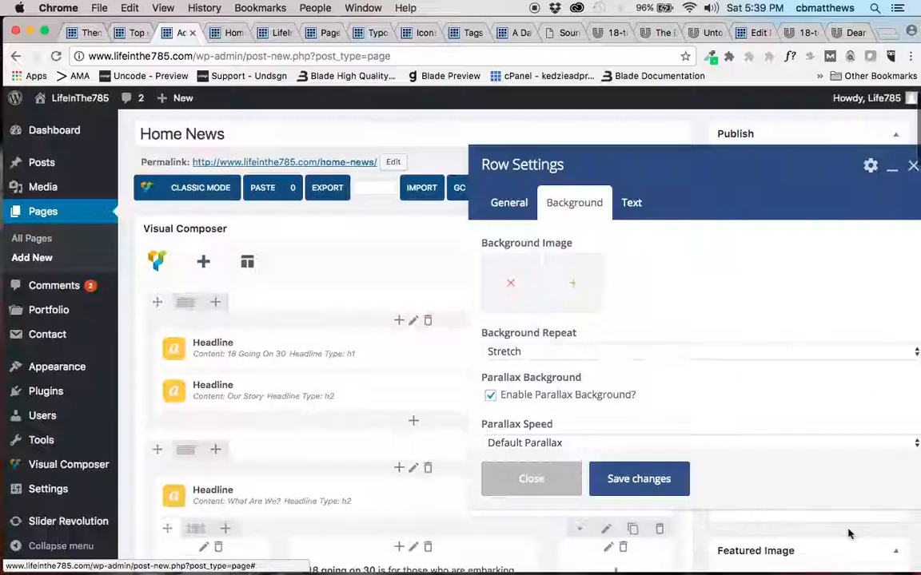
click(643, 481)
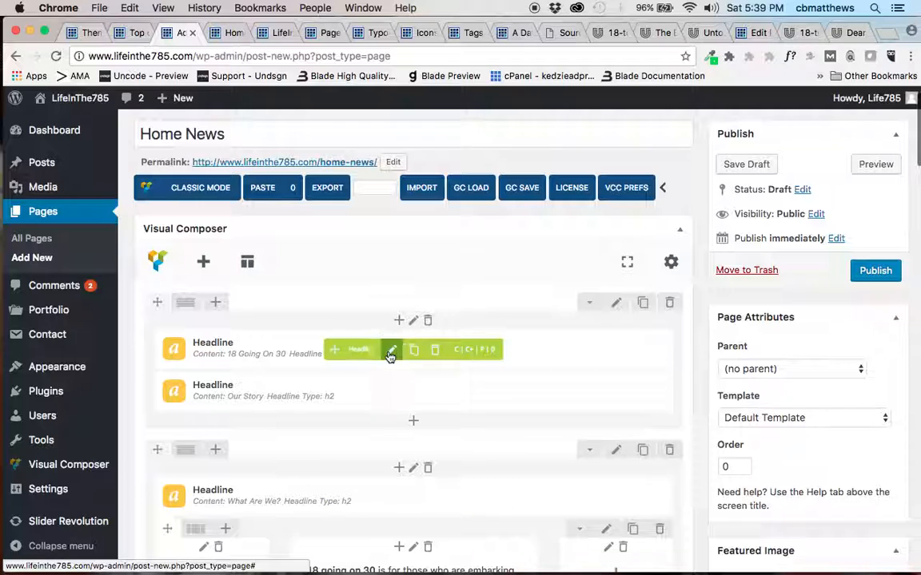
Change the first row's h1 headline text to "Life in the 785", review its custom styling and save the headline settings.
click(391, 352)
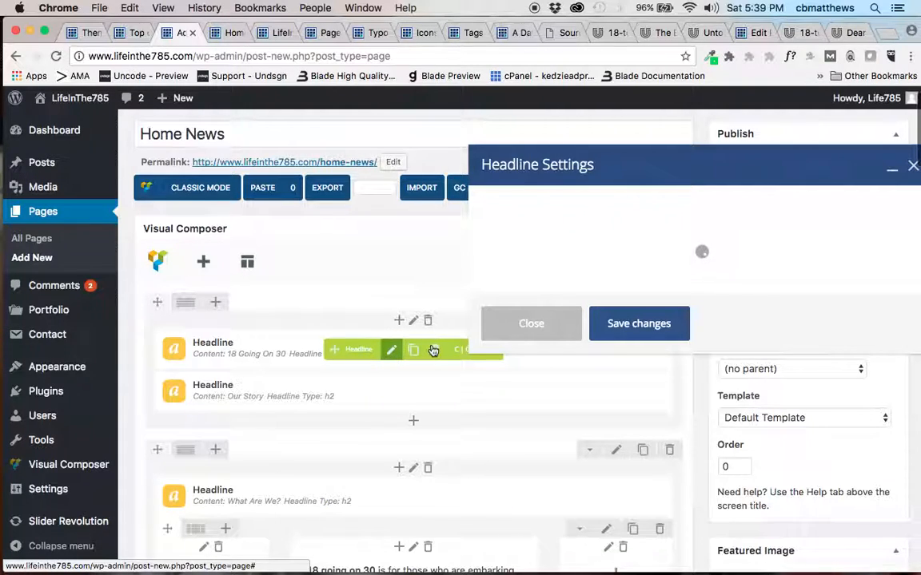
triple_click(569, 266)
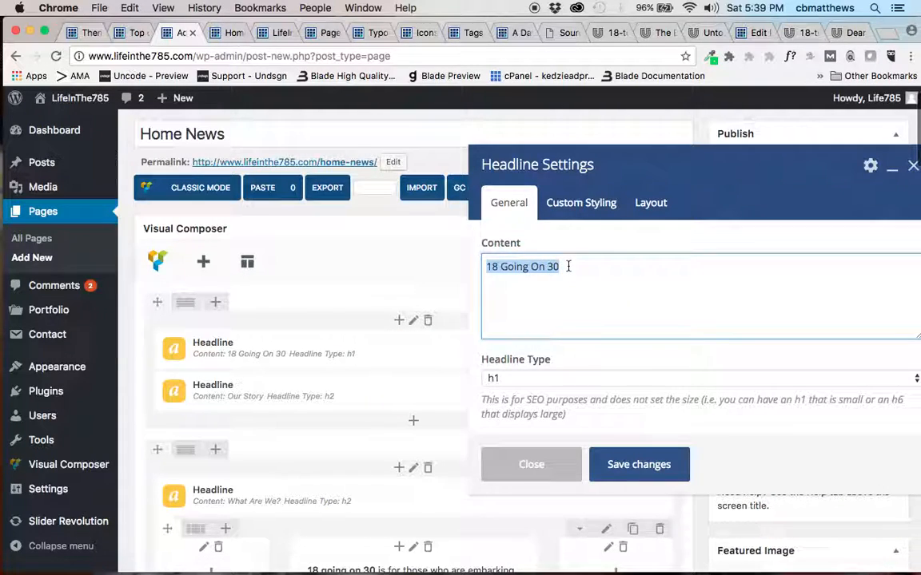
text(Life in the 785)
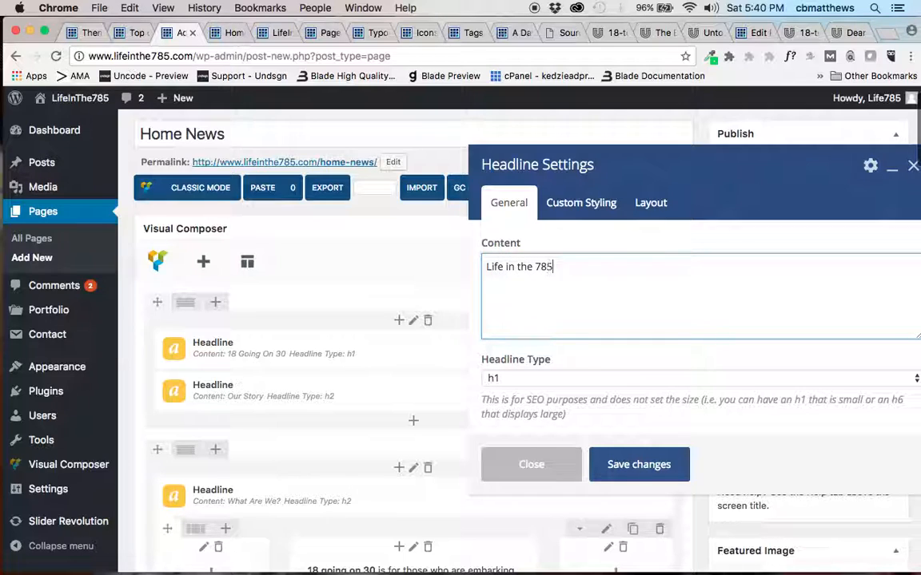
click(569, 209)
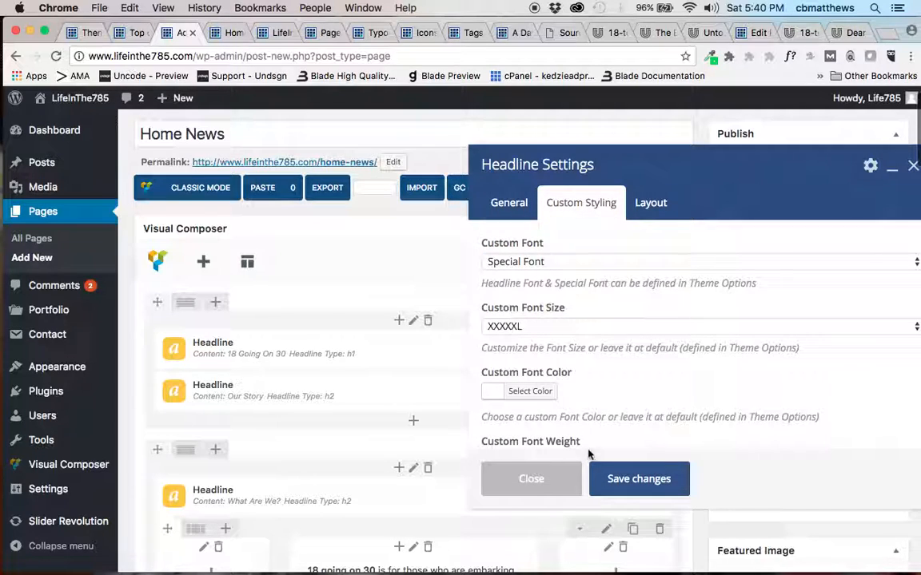
click(644, 479)
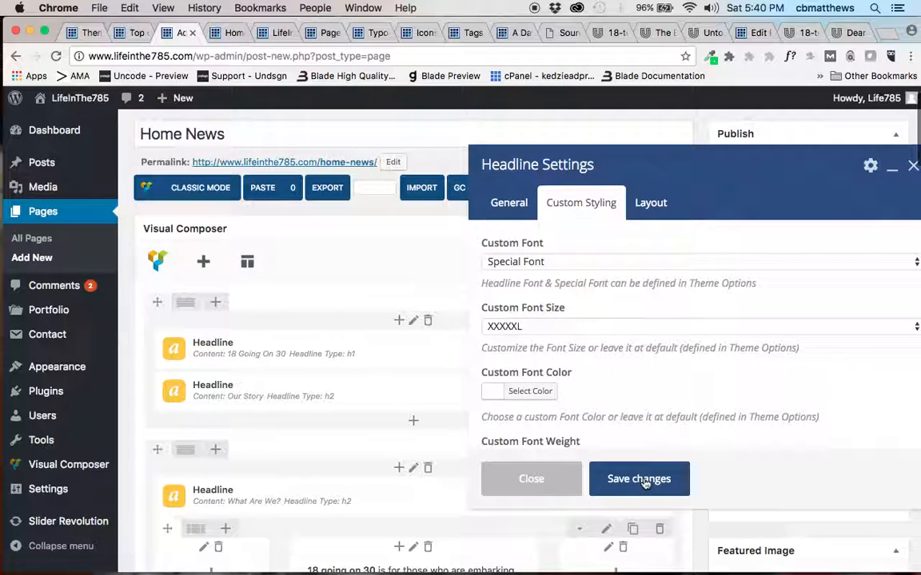
Preview the page and examine the banner's street photo, its parallax movement and the legibility of both headlines.
click(875, 165)
click(220, 34)
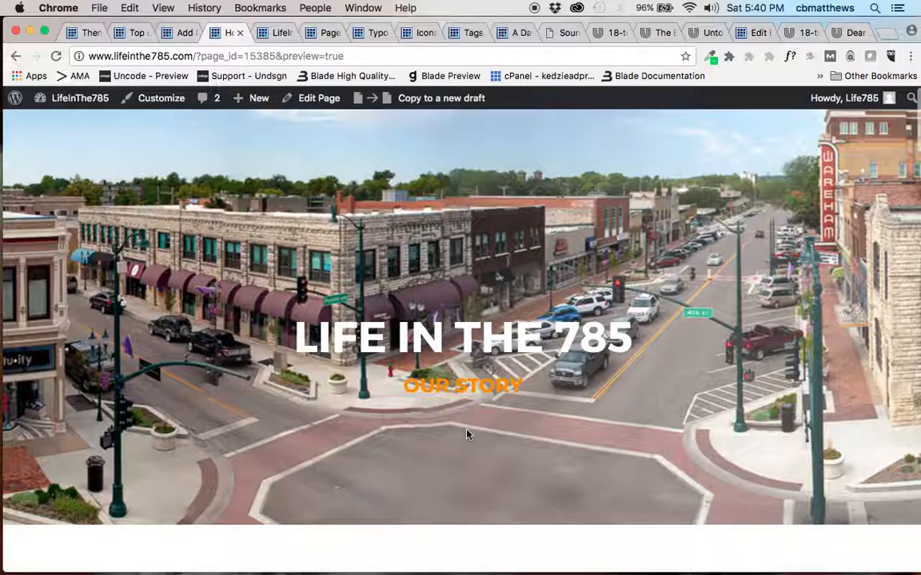
scroll(468, 434, down, 3)
scroll(468, 434, up, 3)
scroll(514, 439, down, 2)
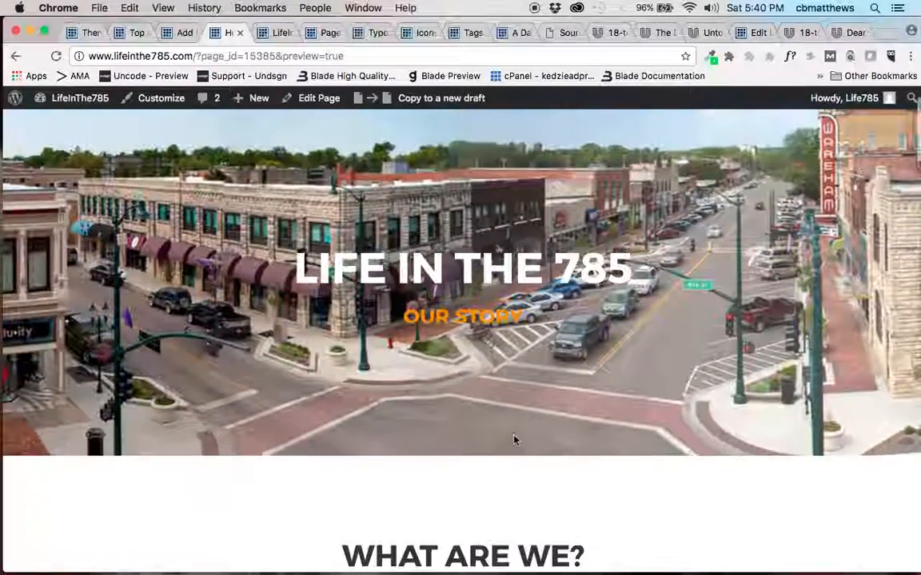
scroll(514, 440, up, 2)
scroll(514, 441, down, 1)
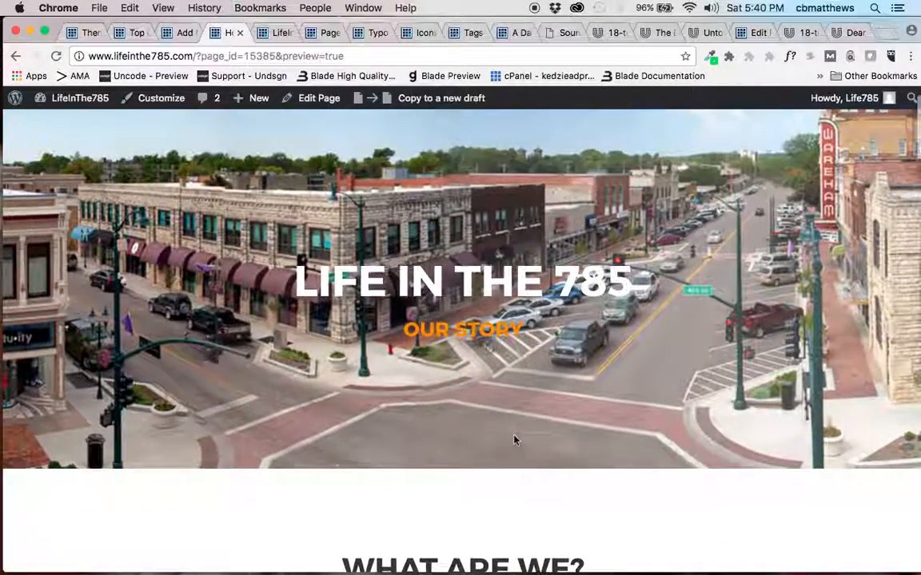
scroll(514, 439, down, 2)
scroll(514, 438, up, 1)
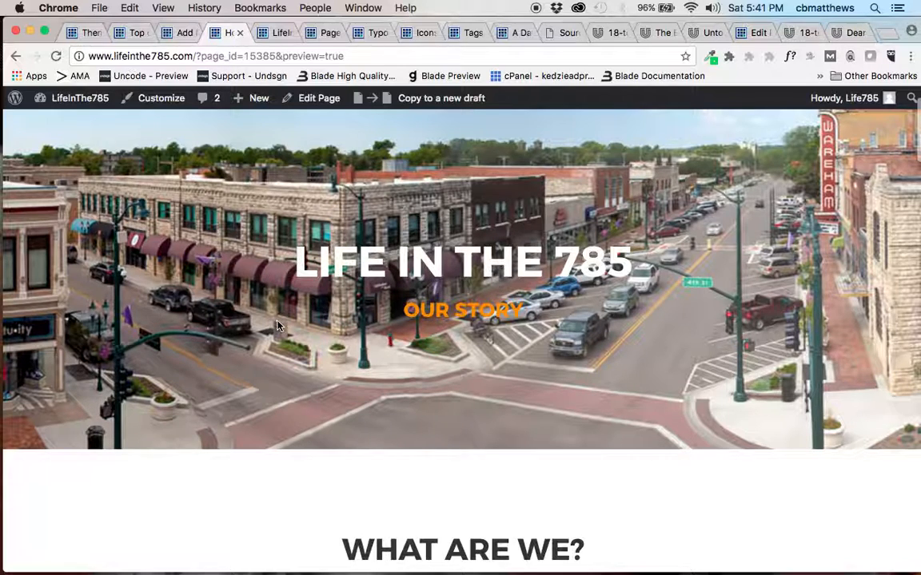
Return to the page editor and set the "Our Story" headline's custom font color to #ffffff.
click(181, 33)
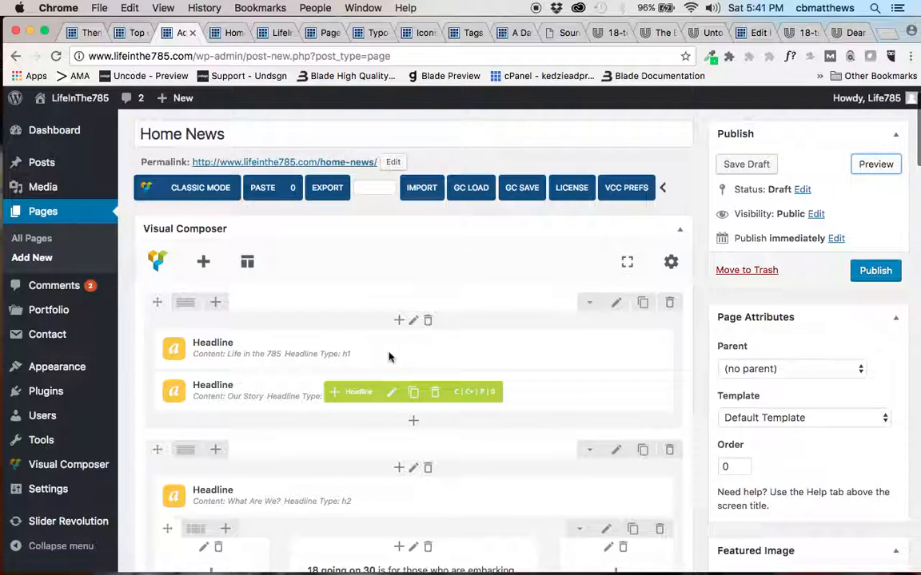
click(393, 393)
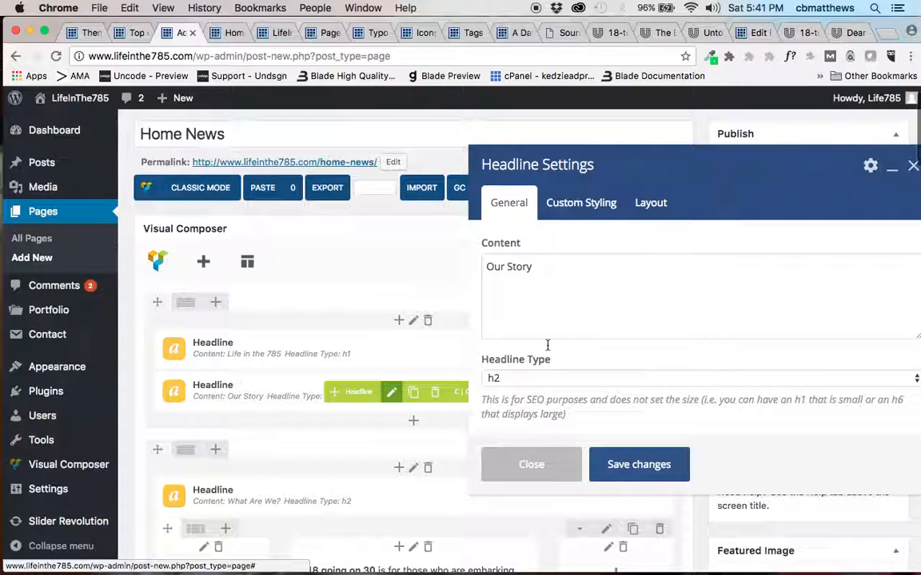
click(581, 203)
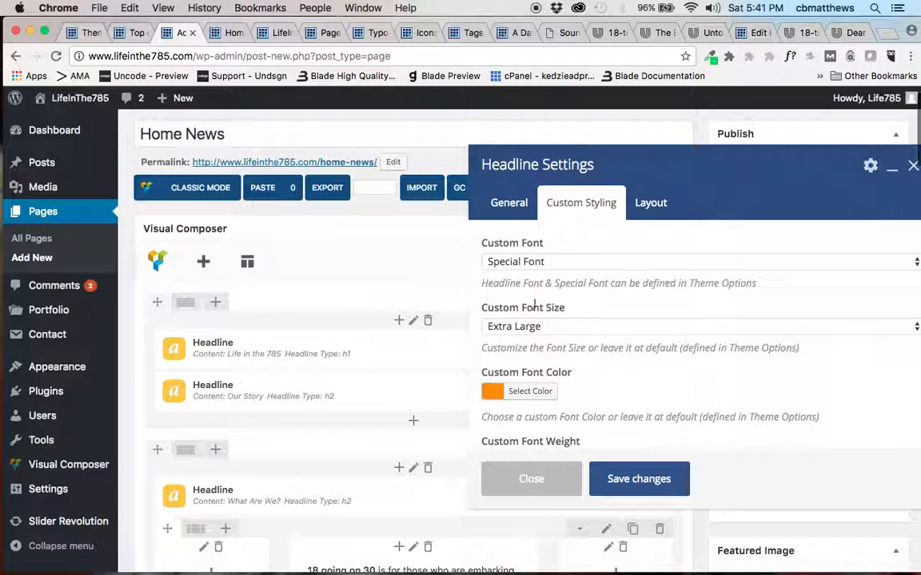
click(491, 396)
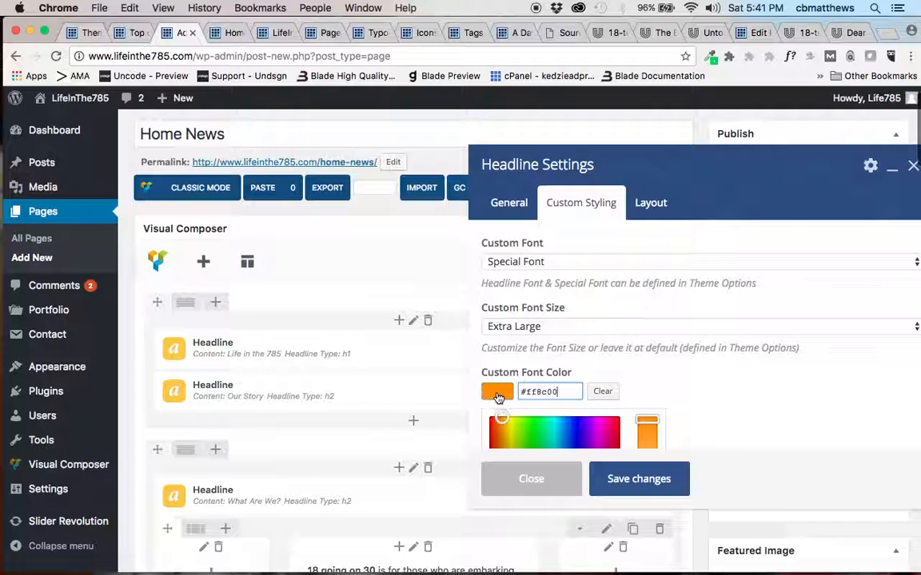
click(601, 391)
click(549, 391)
text(ffffff)
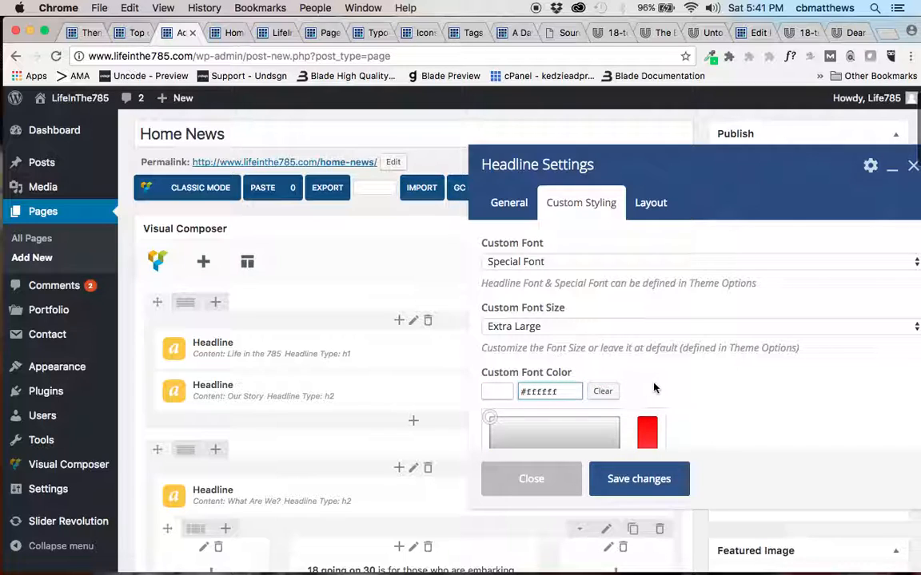
Set the "Our Story" headline's margin to 40px 0 0 0 and save the headline settings.
click(650, 203)
click(492, 311)
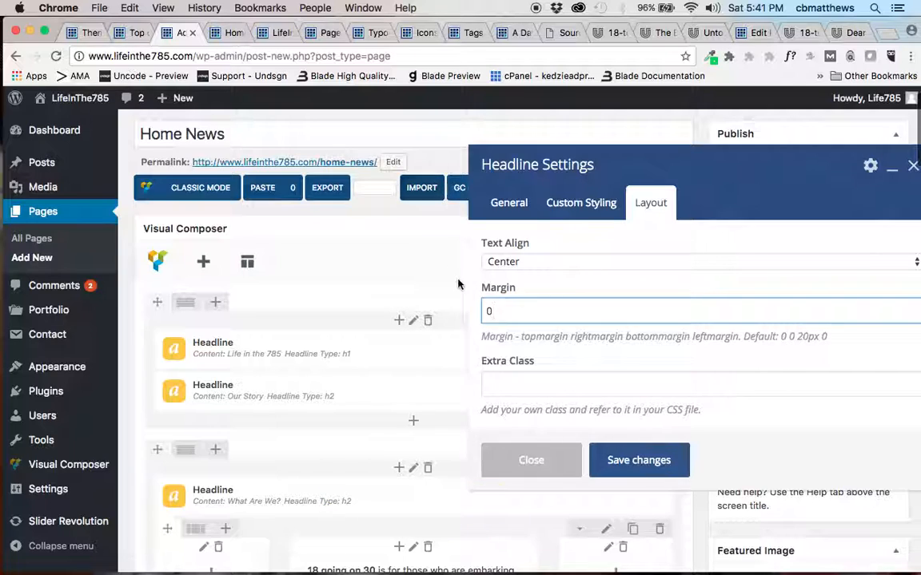
drag(497, 309, 448, 313)
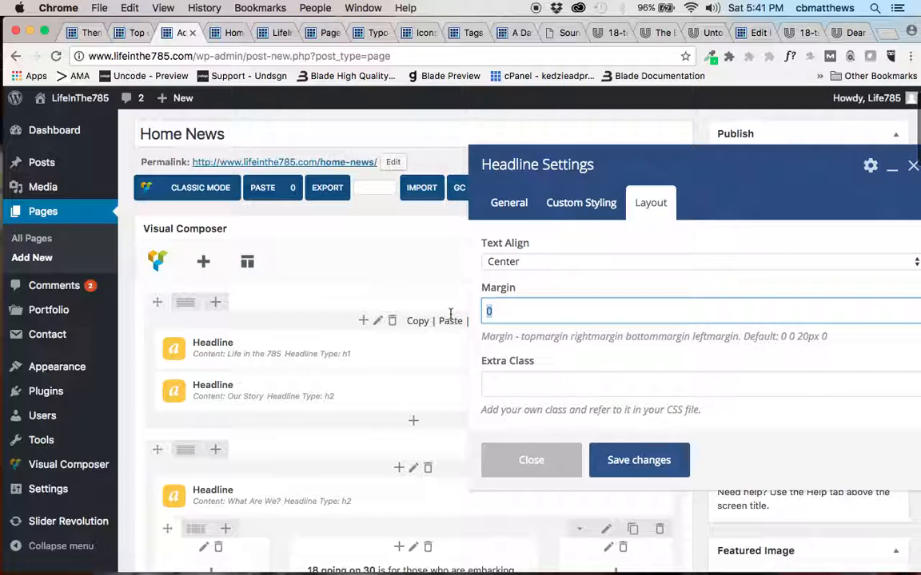
text(40px 0 0 0)
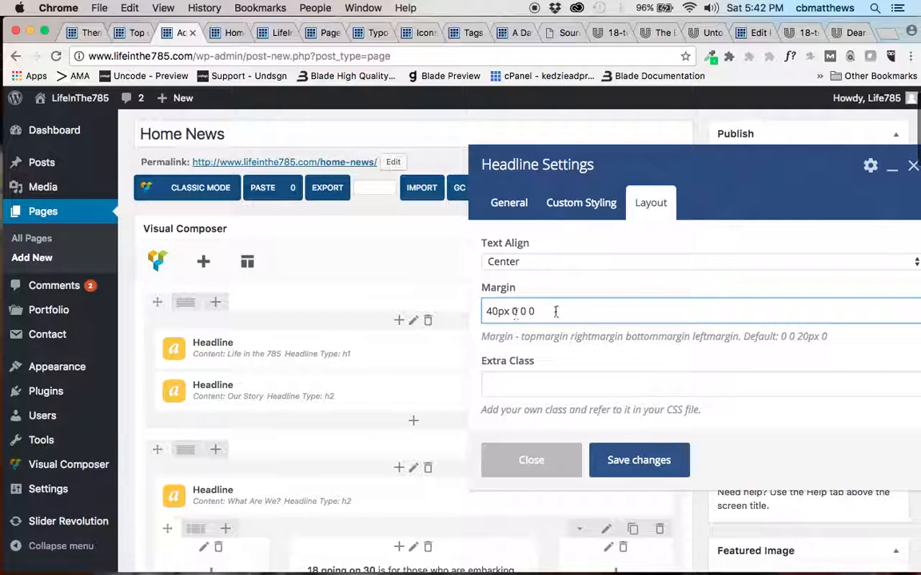
click(616, 461)
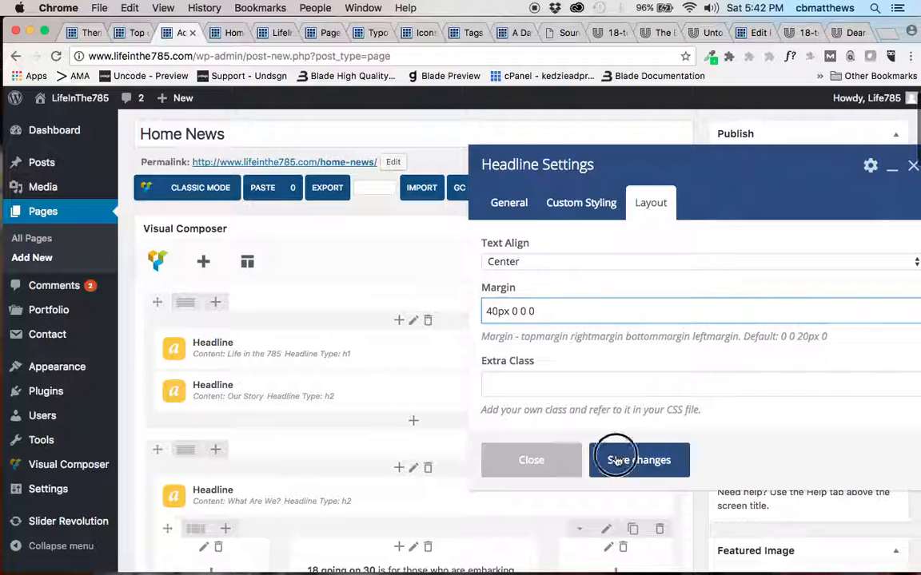
Preview the page again and check the "Our Story" headline's color and spacing down to the "What Are We?" section.
click(875, 165)
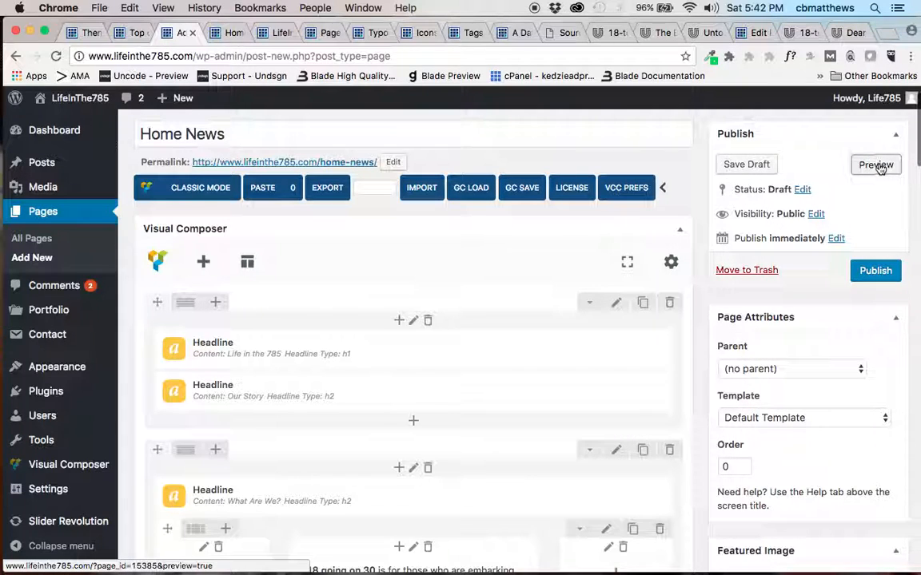
click(230, 34)
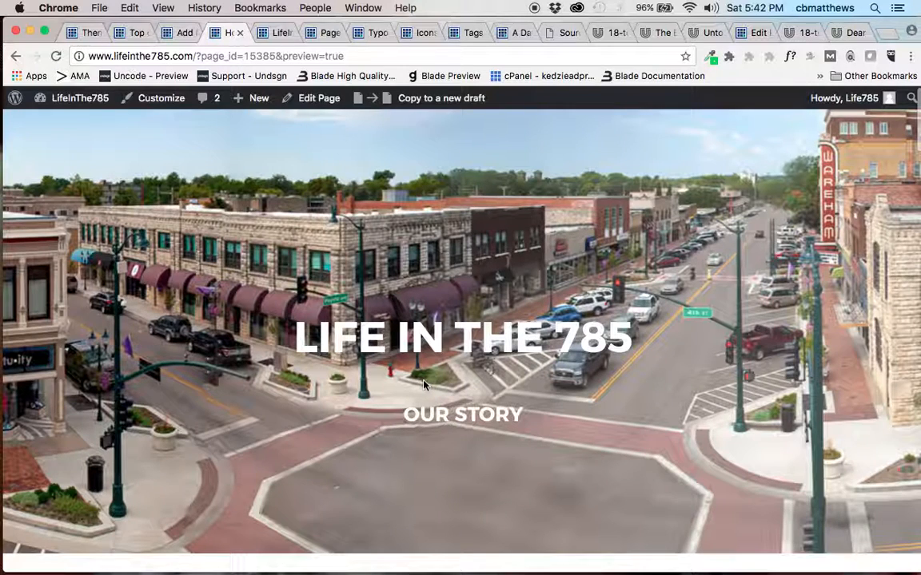
scroll(442, 489, down, 7)
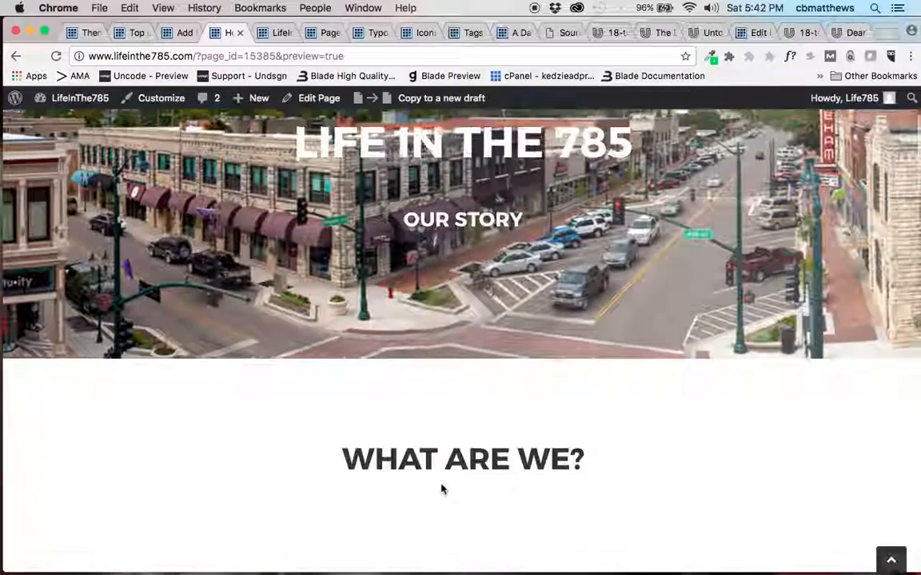
Return to the page editor and view the custom row layout of the inner row below the "What Are We?" headline.
click(184, 33)
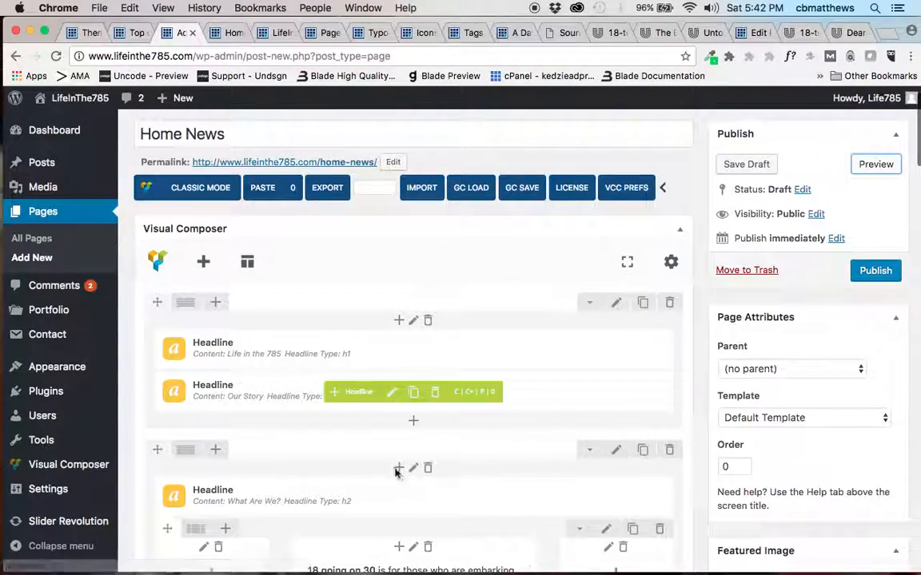
scroll(391, 462, down, 5)
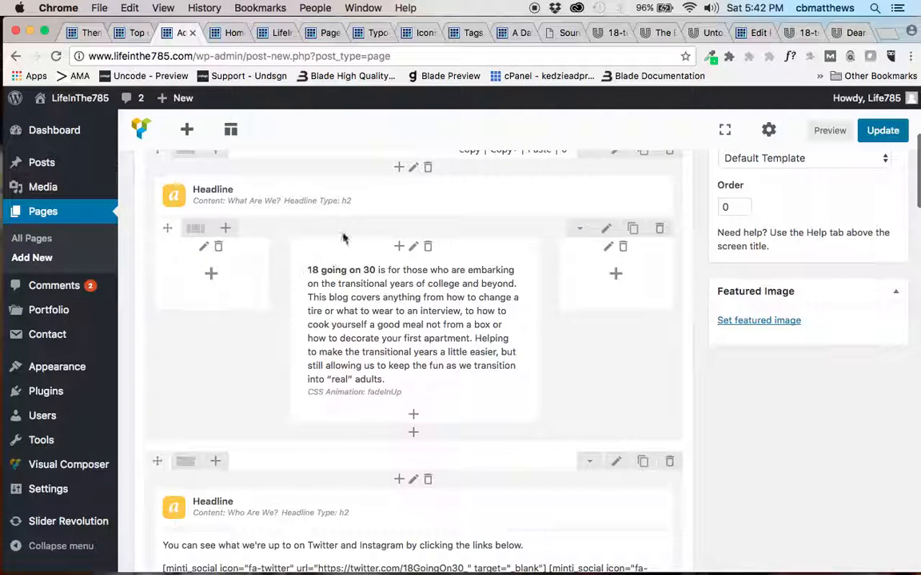
mouse_move(397, 327)
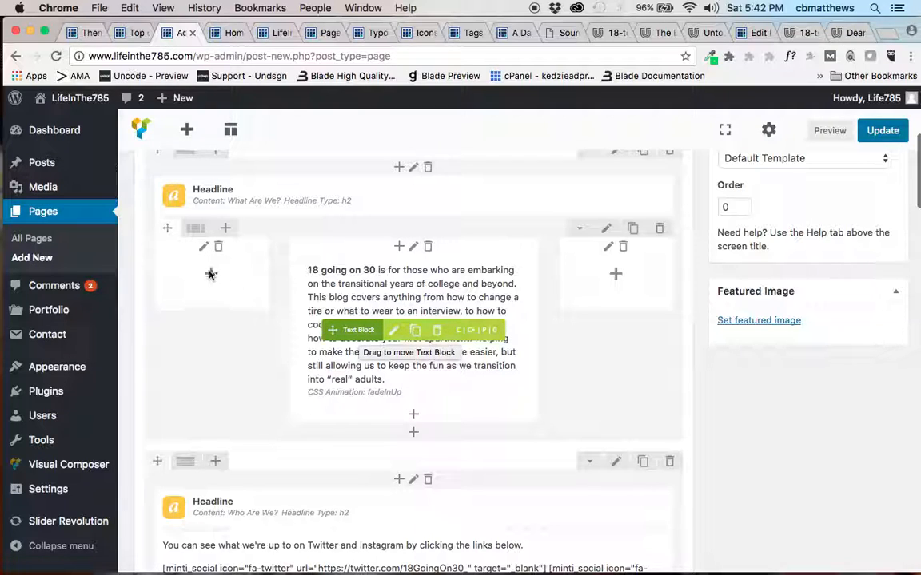
mouse_move(195, 231)
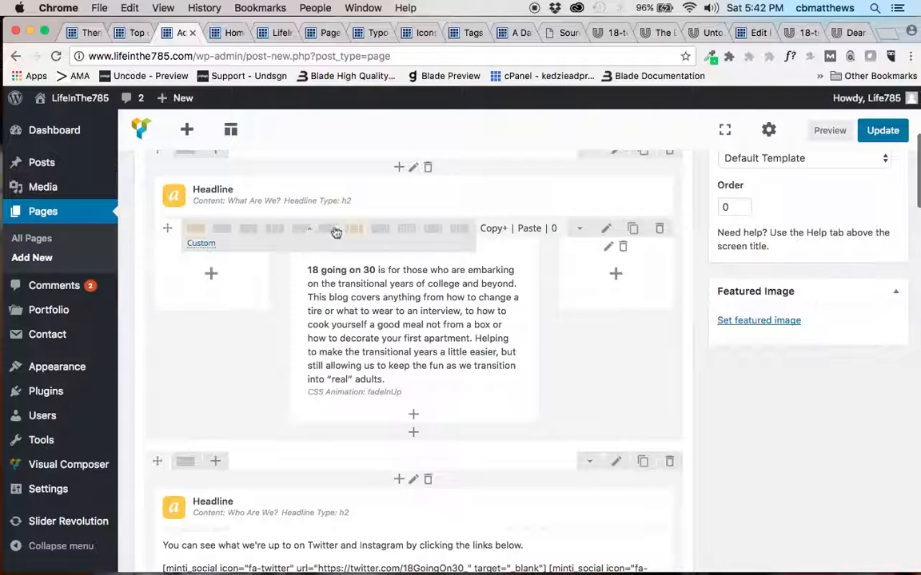
click(203, 246)
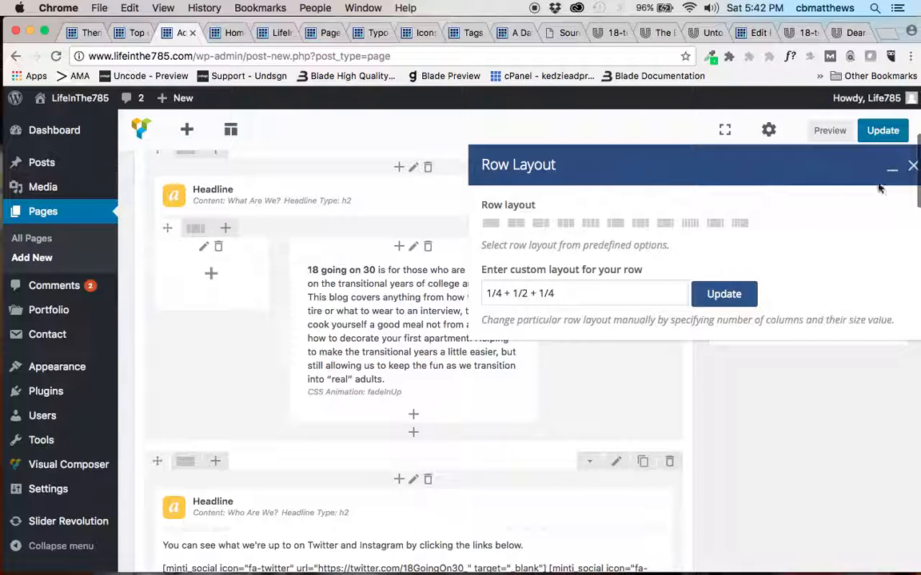
click(913, 167)
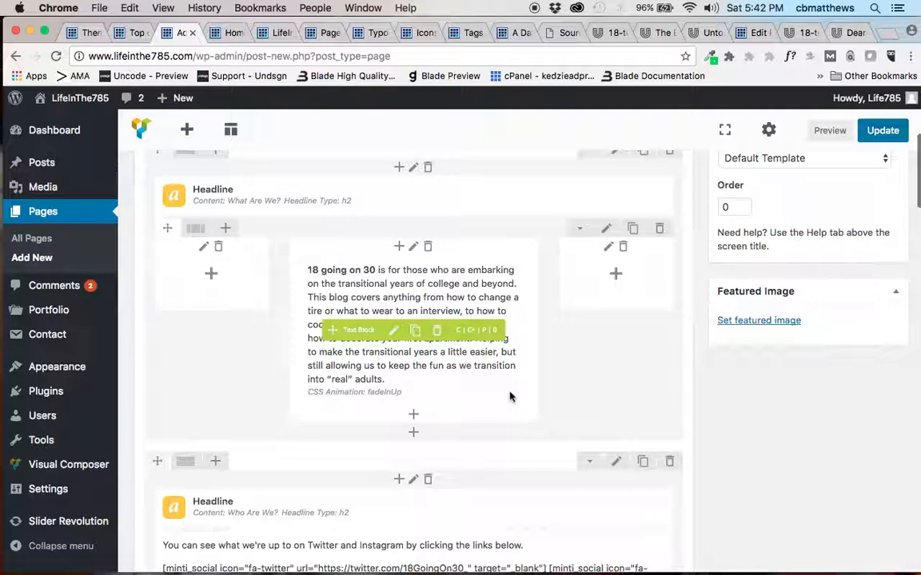
Replace the text block under "What Are We?" with the copied 785Life bio from the TextEdit notes.
click(393, 333)
key(super+Tab)
key(super+Tab)
key(super+Tab)
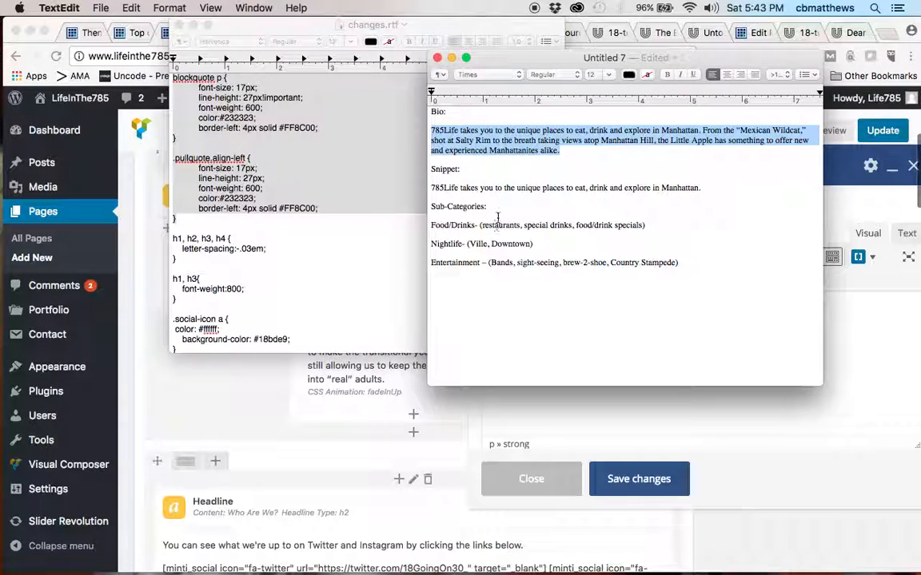
key(super+Tab)
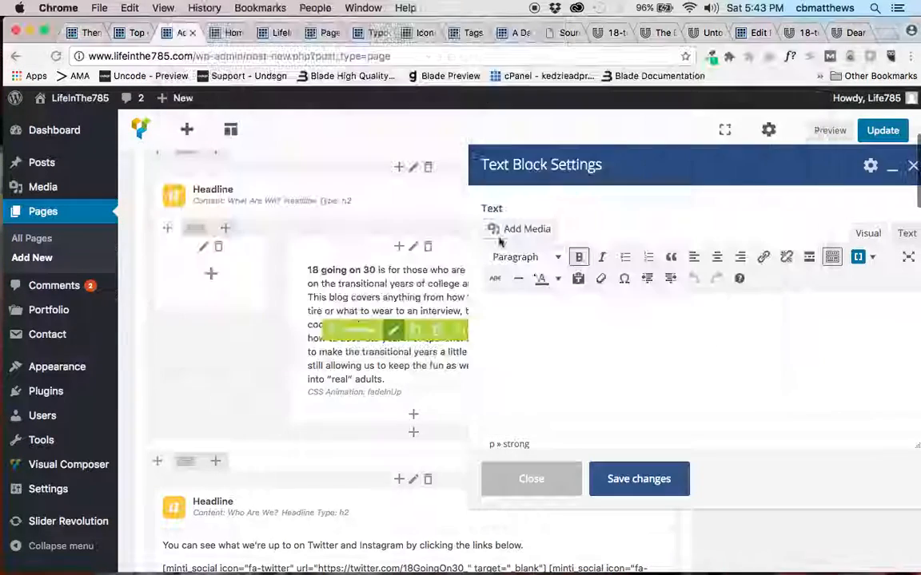
click(565, 345)
key(super+a)
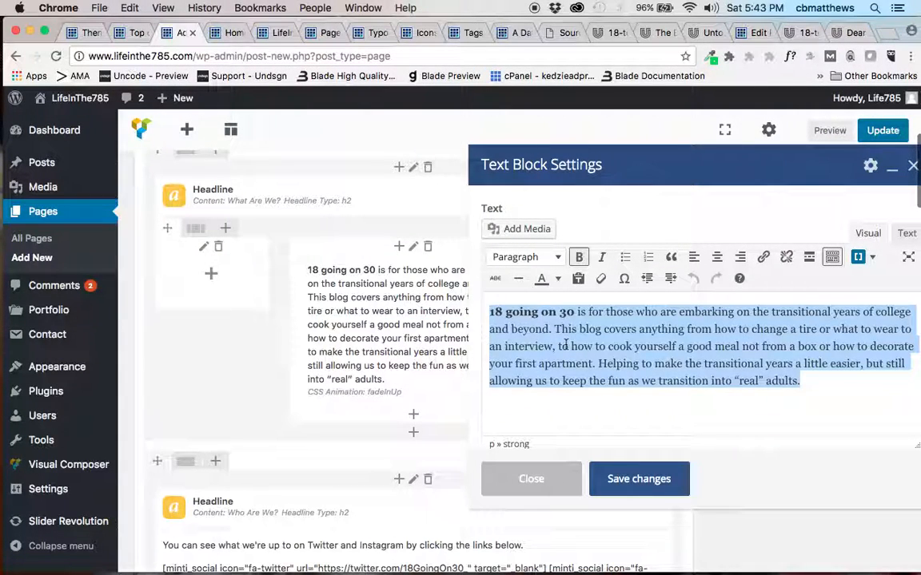
text(785Life takes you to the unique places to eat, drink and explore in Manhattan. From the "Mexican Wildcat," shot at Salty Rim to the breath taking views atop Manhattan Hill, the Little Apple has something to offer new and experienced Manhattanites alike.)
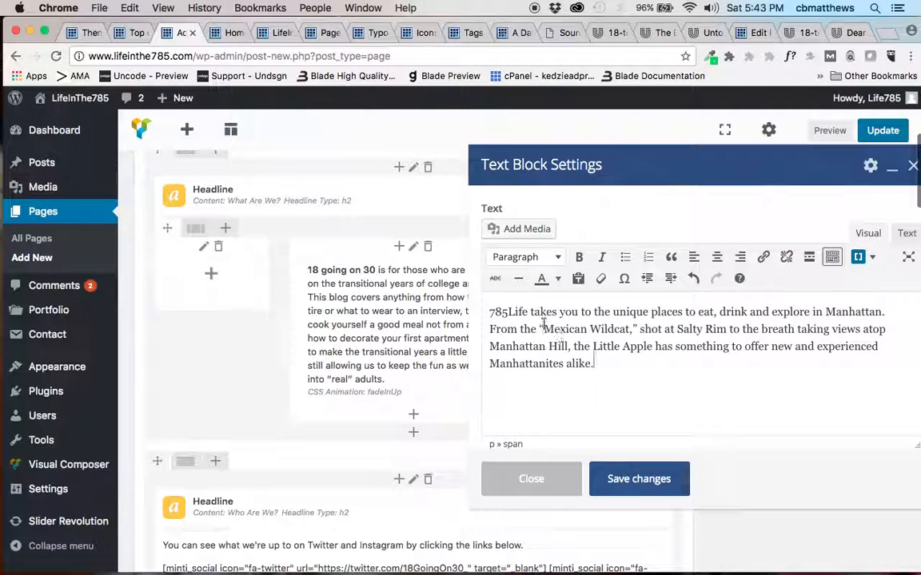
Make "785Life" at the start of the bio bold and save the text block.
drag(528, 312, 480, 313)
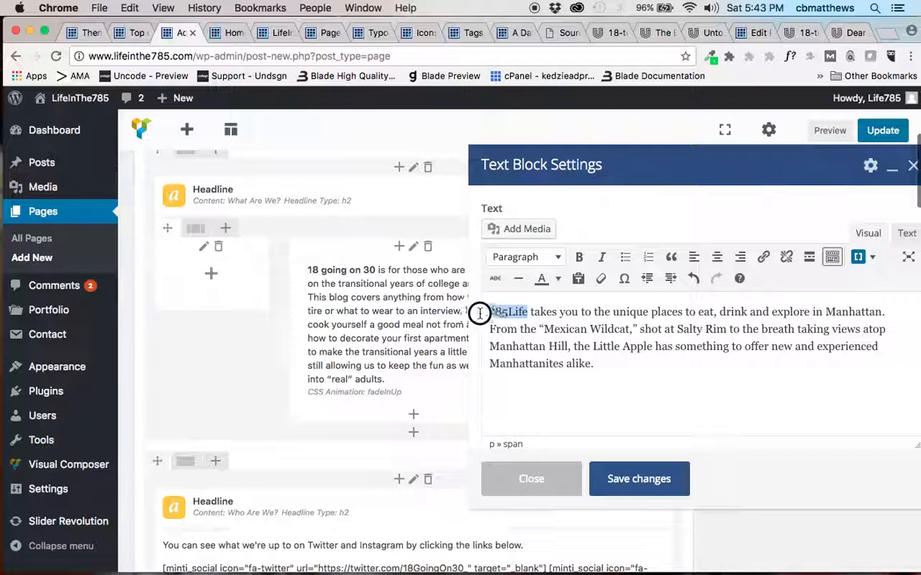
click(578, 259)
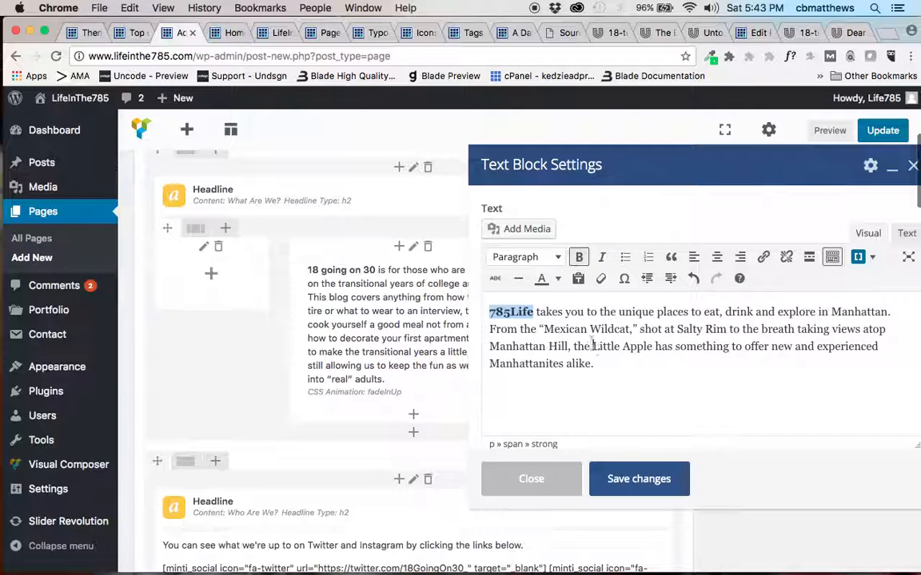
click(628, 478)
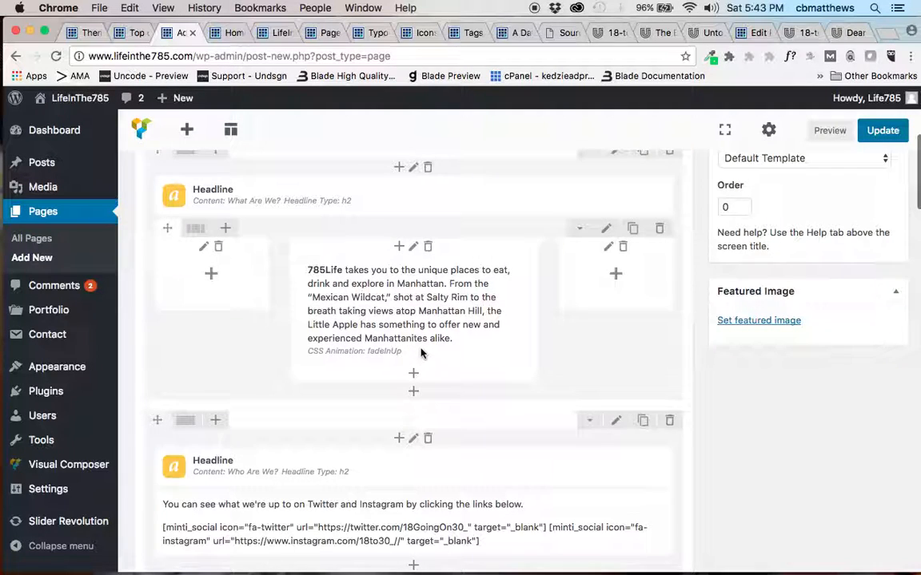
Review the Twitter and Instagram shortcodes in the "Who Are We?" text block and close its settings.
scroll(421, 354, down, 5)
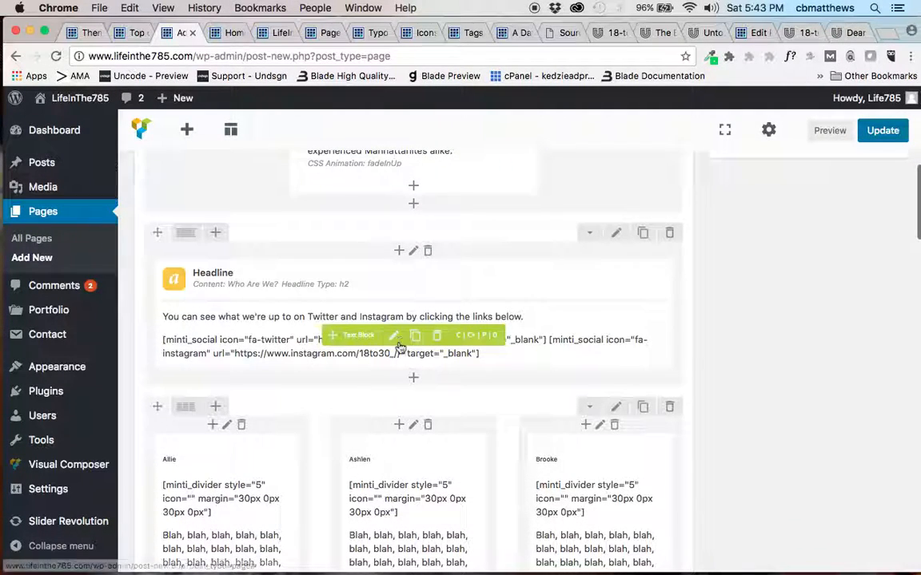
click(393, 338)
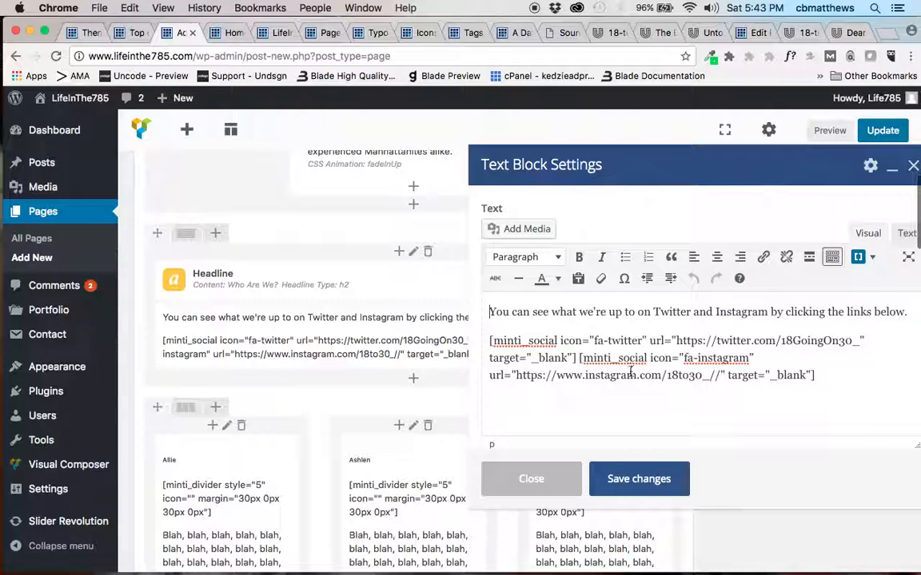
click(562, 478)
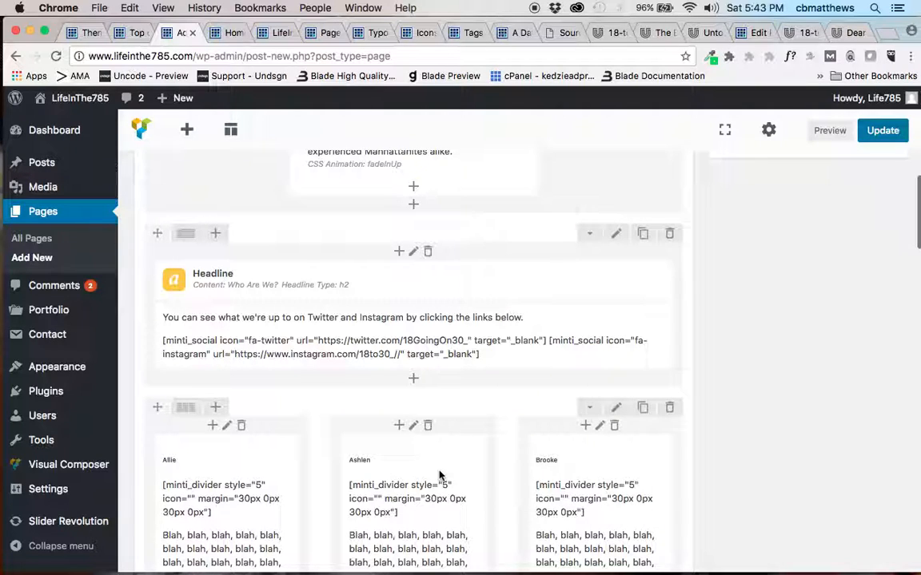
Delete the text block in the third column of the second author row.
scroll(438, 476, down, 6)
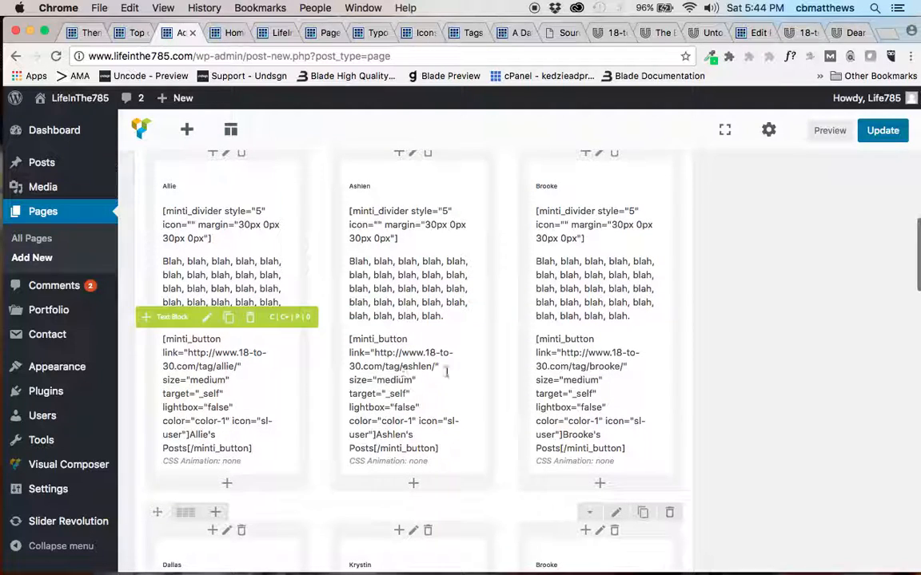
scroll(470, 442, down, 5)
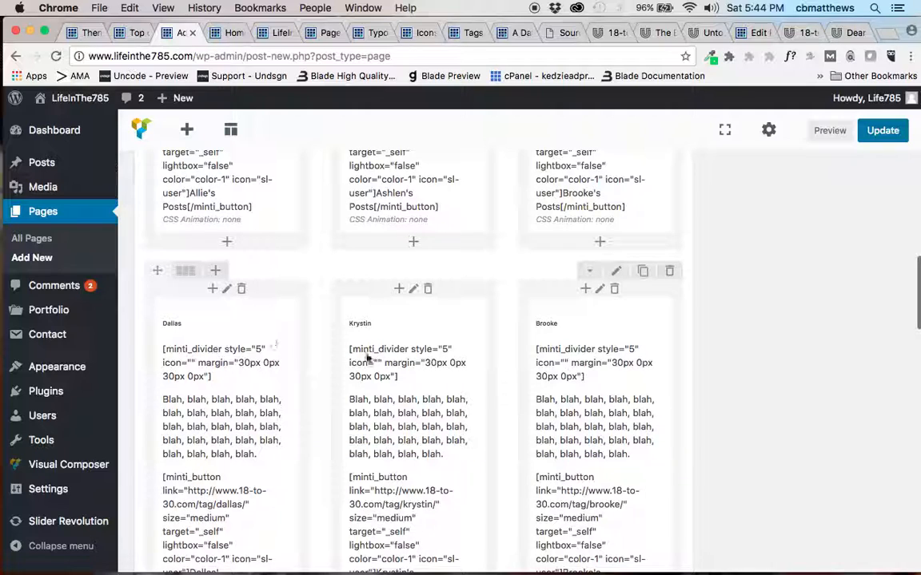
scroll(421, 376, up, 2)
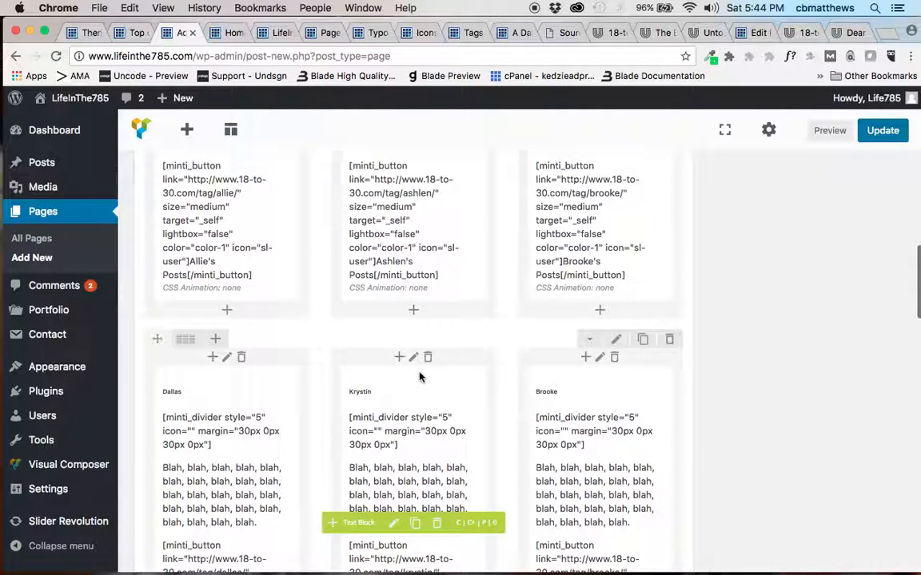
scroll(422, 375, up, 5)
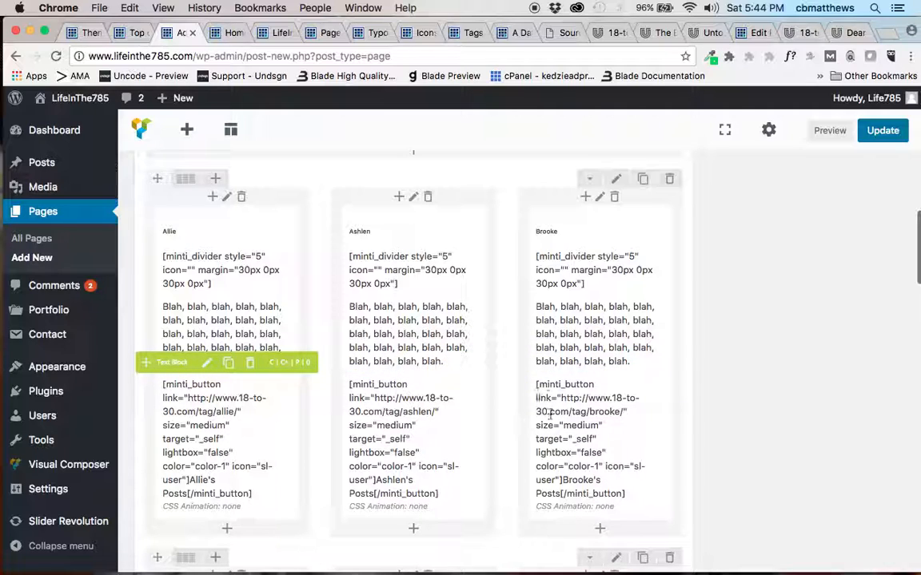
scroll(440, 438, down, 3)
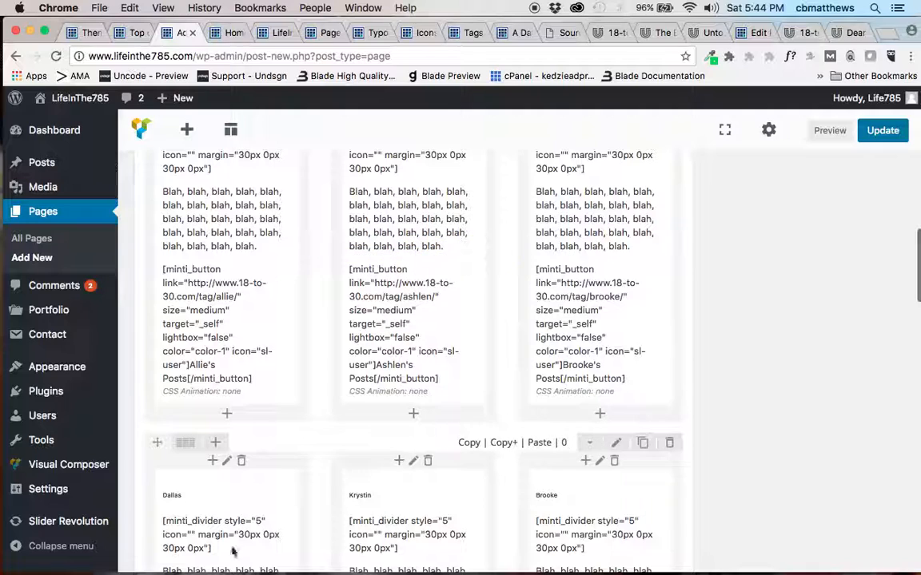
scroll(453, 528, down, 4)
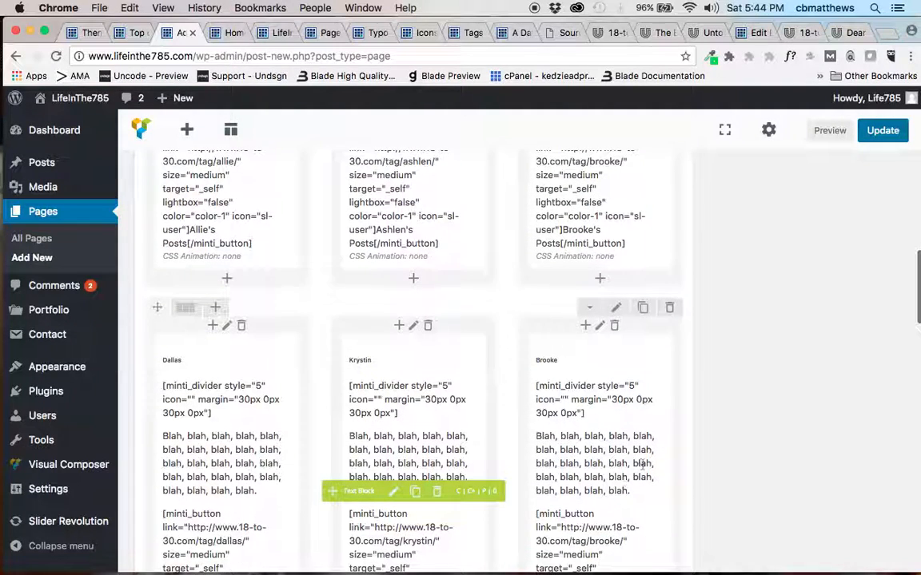
click(626, 488)
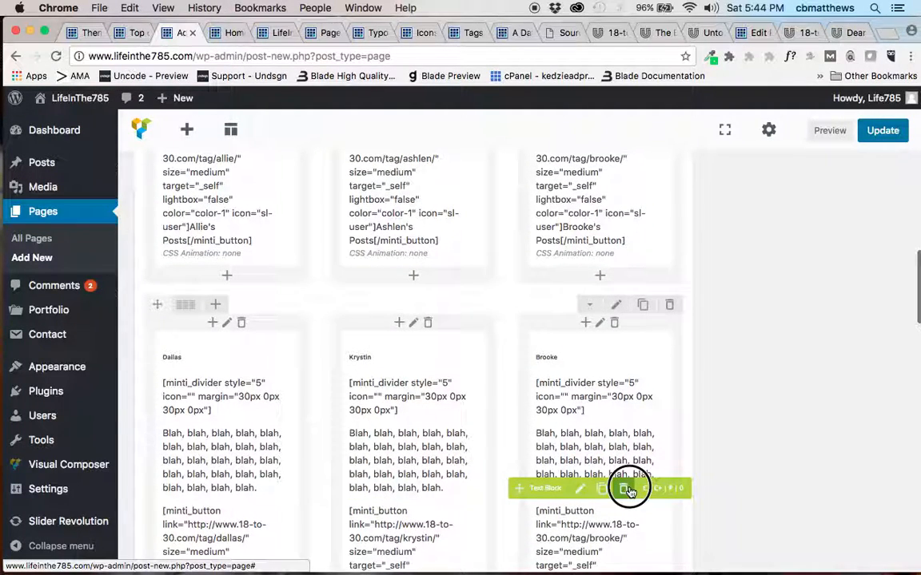
click(579, 223)
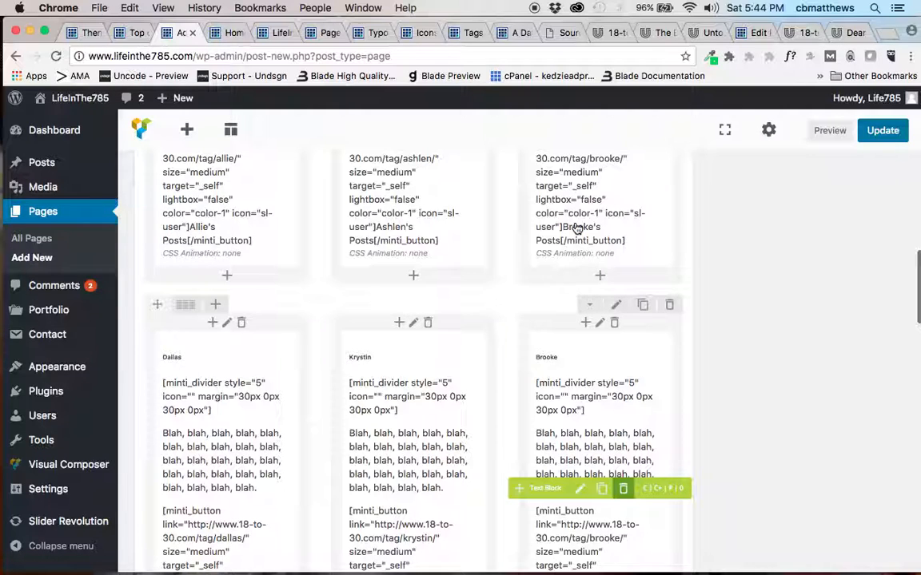
Replace the heading in the first row's first author text block with the new author's first name.
scroll(478, 319, up, 5)
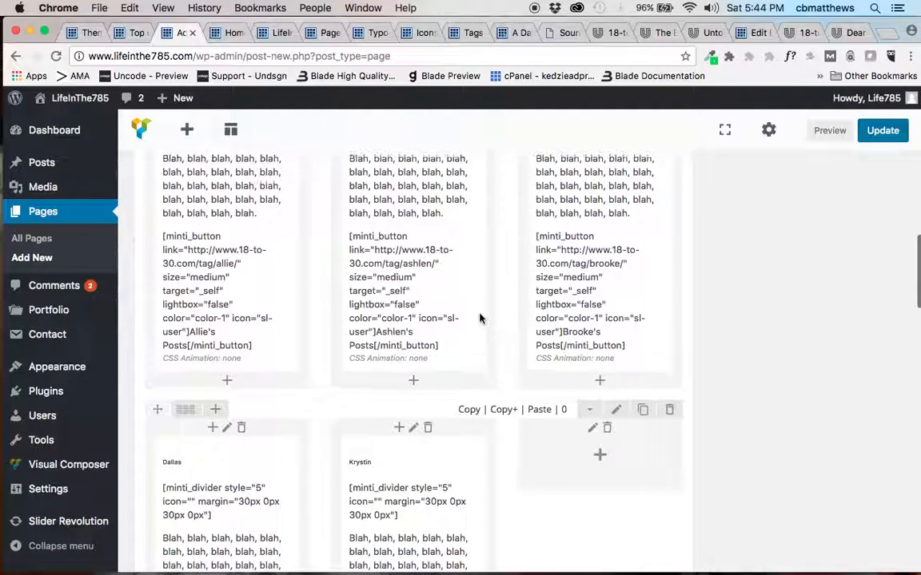
scroll(480, 319, up, 2)
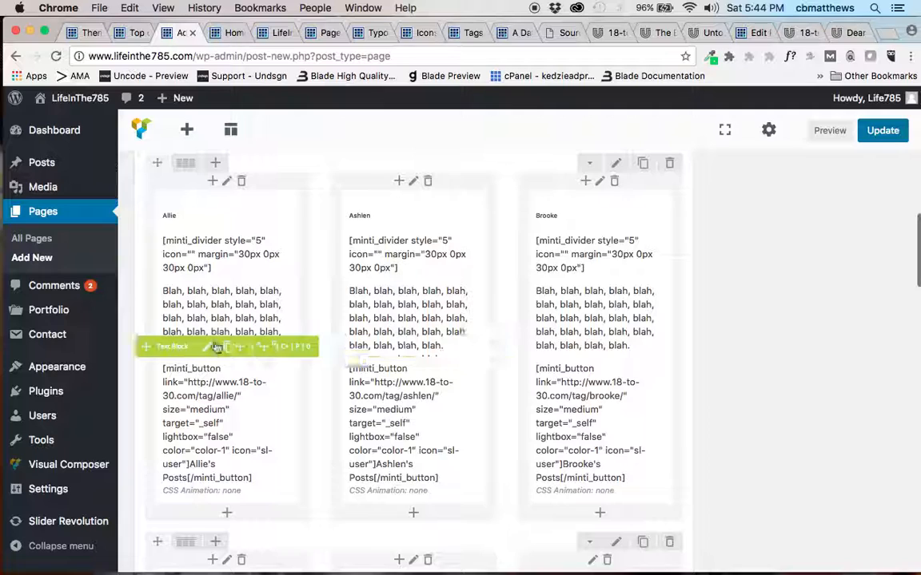
click(206, 347)
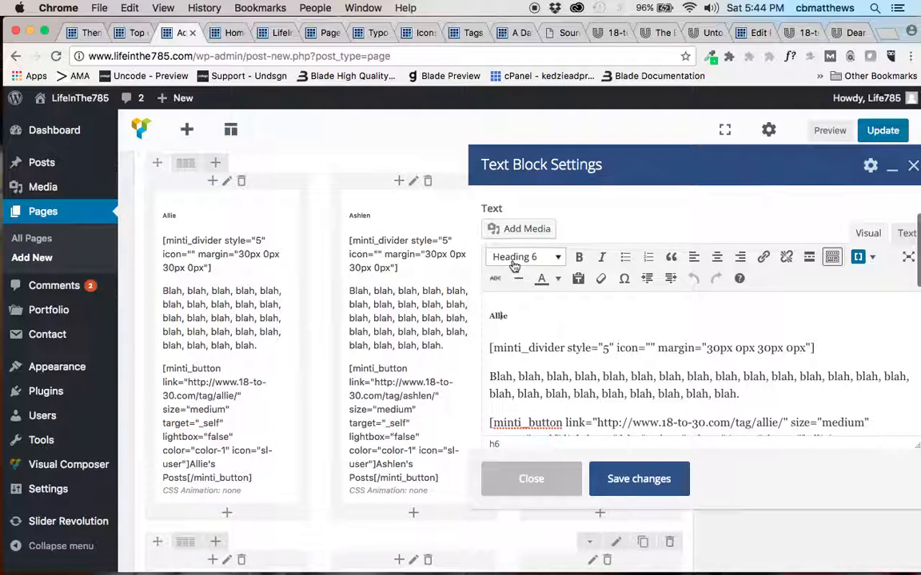
click(511, 349)
click(511, 379)
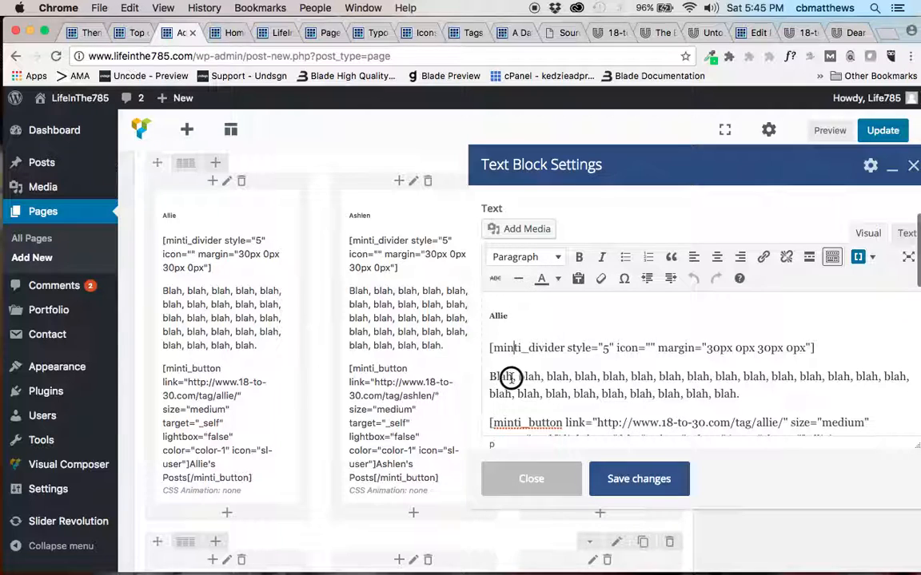
click(512, 406)
click(498, 316)
double_click(499, 317)
text(Edgar)
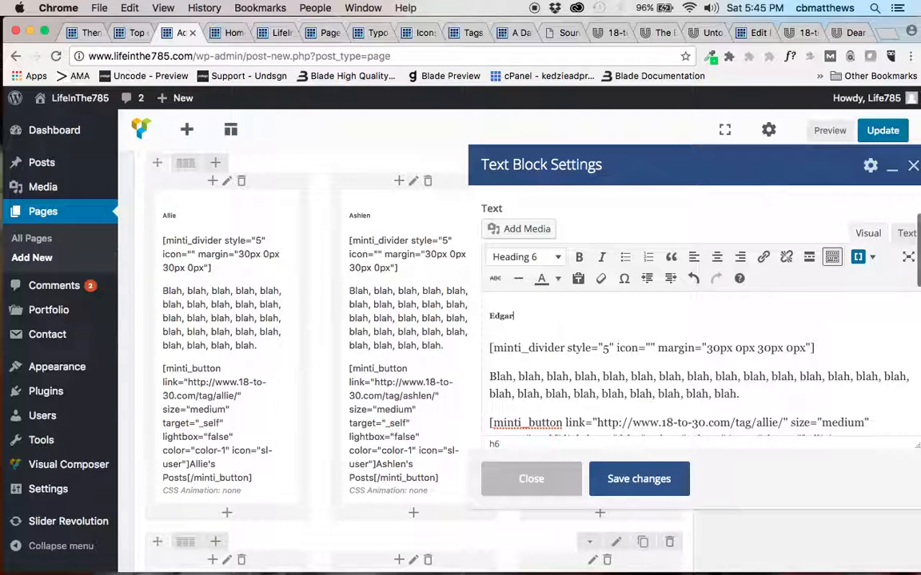
Change the tag in that block's button link and the name in its "Posts" label to the new author's, and save the text block.
drag(491, 375, 741, 392)
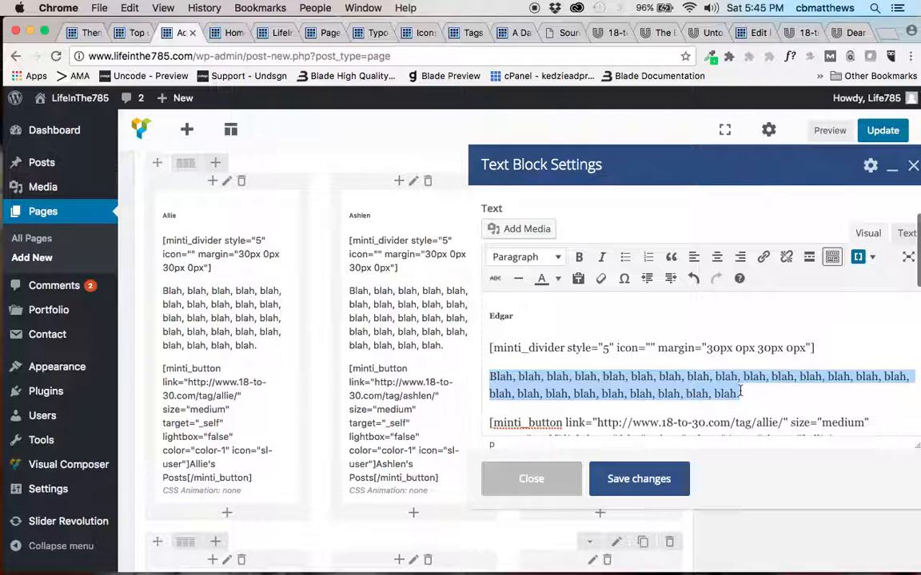
scroll(684, 387, down, 1)
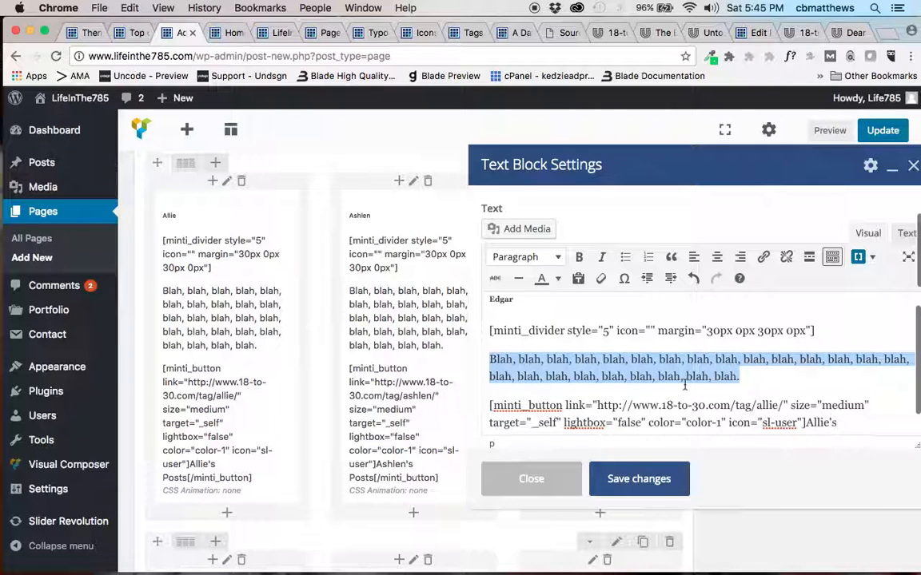
scroll(684, 387, down, 1)
double_click(768, 392)
text(ag/edgar)
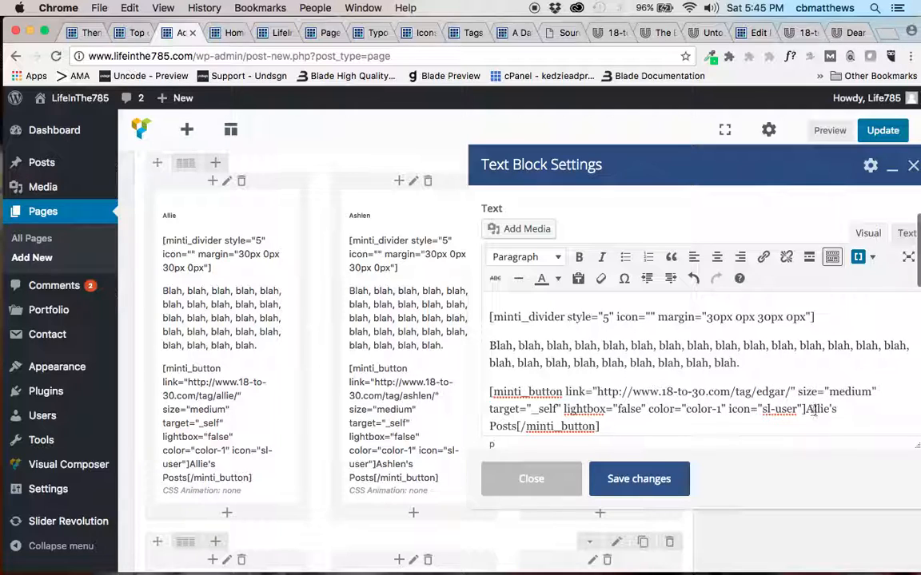
double_click(812, 409)
text(Edgar's)
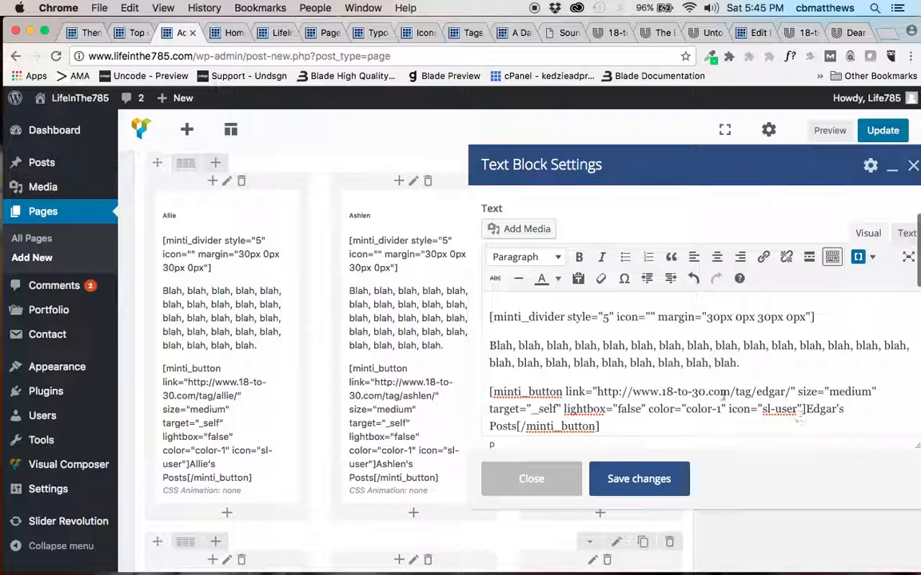
click(637, 480)
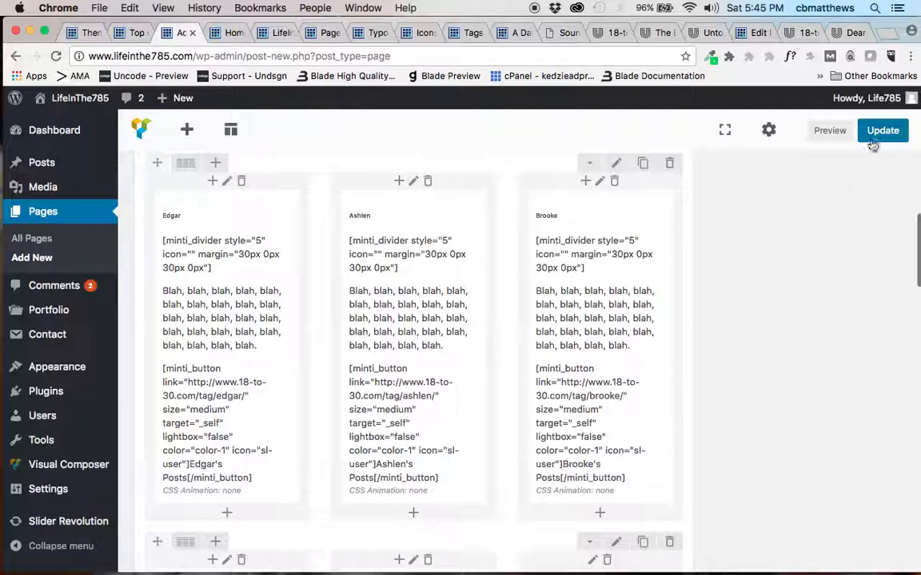
scroll(770, 244, up, 10)
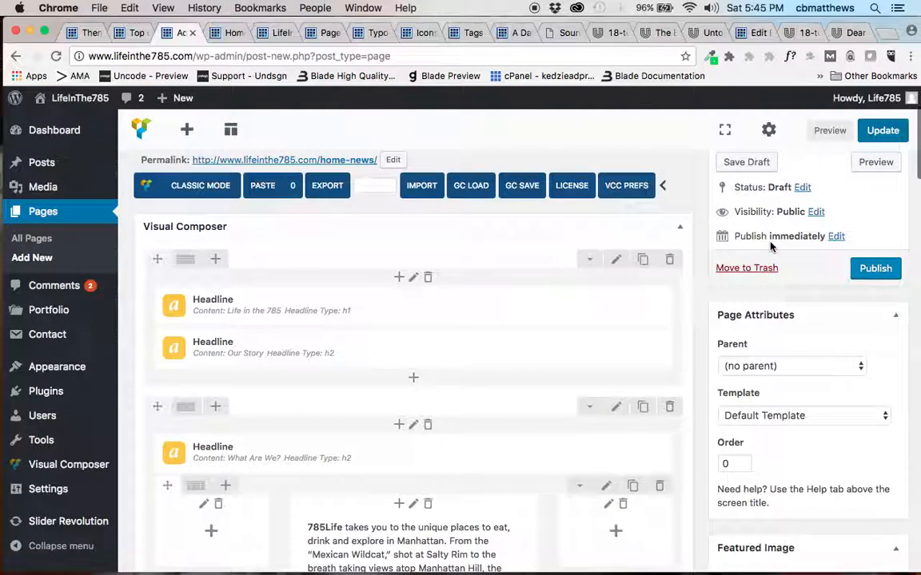
Publish the "Home News" page and open a preview of it.
scroll(770, 244, up, 2)
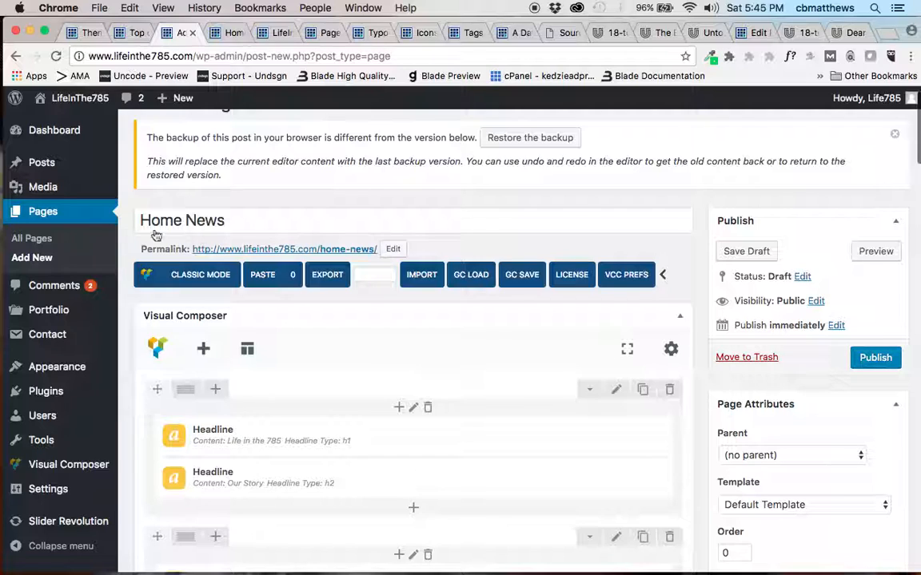
click(869, 359)
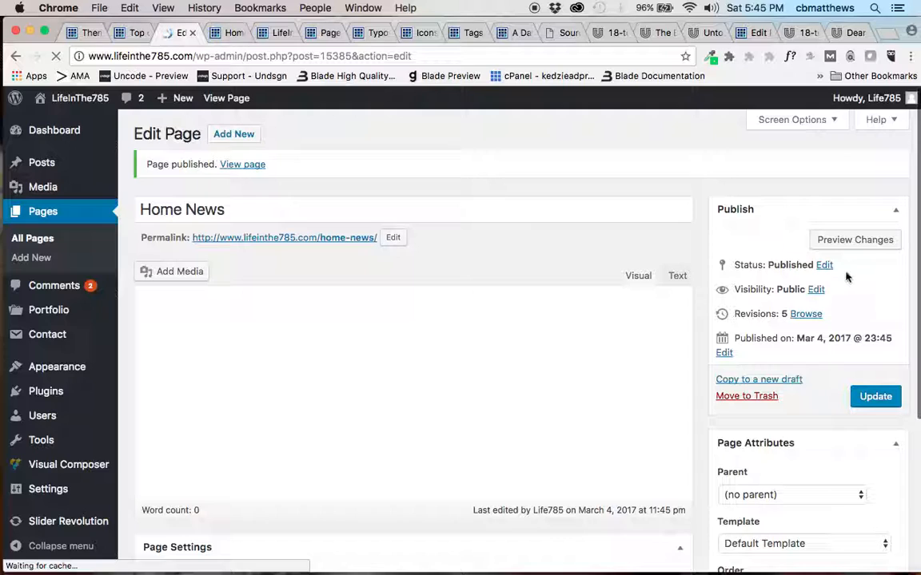
click(845, 243)
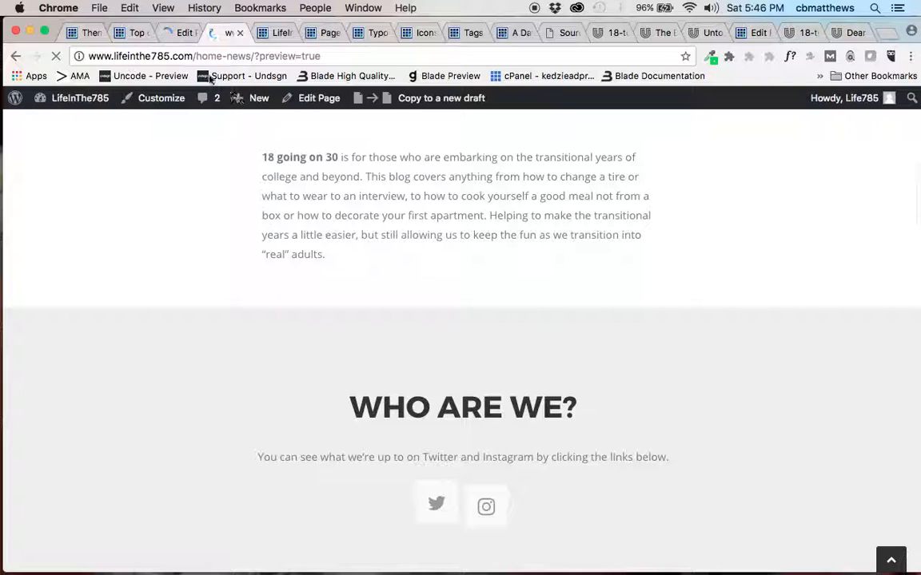
Return to the page editor, update the published page, and look over its author rows.
click(178, 35)
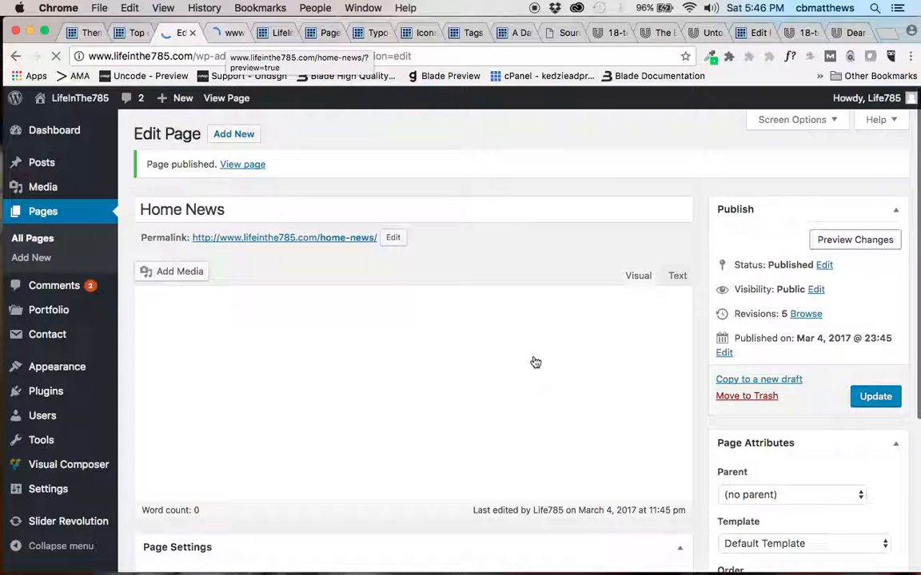
click(873, 398)
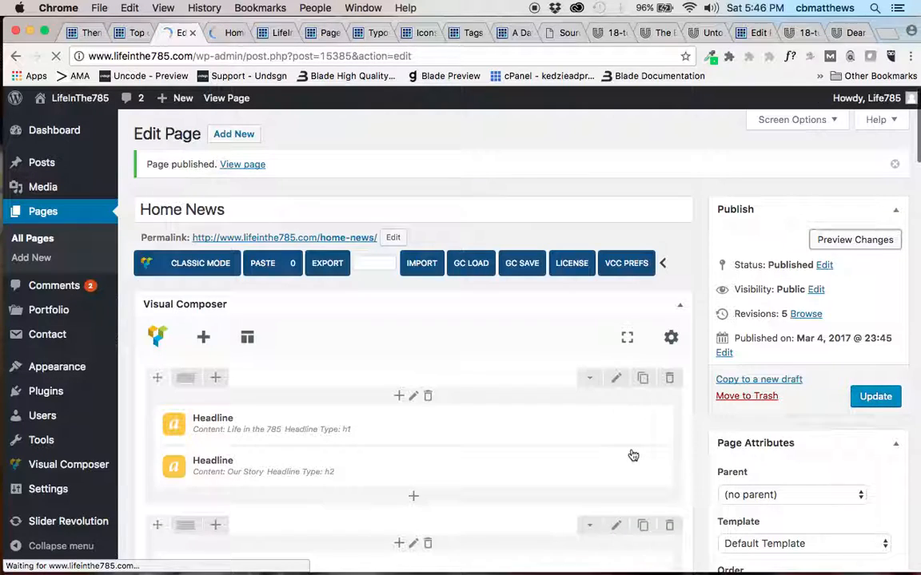
scroll(633, 455, down, 10)
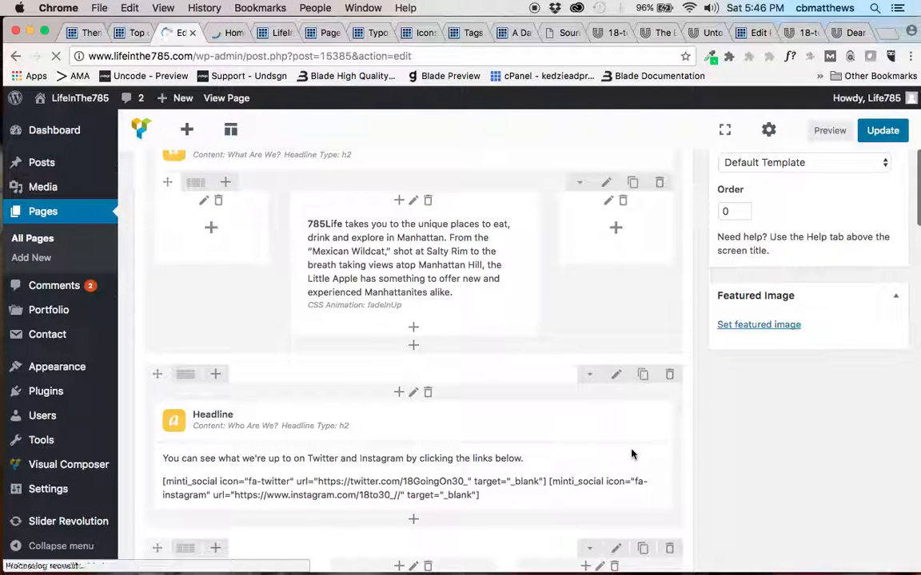
mouse_move(632, 454)
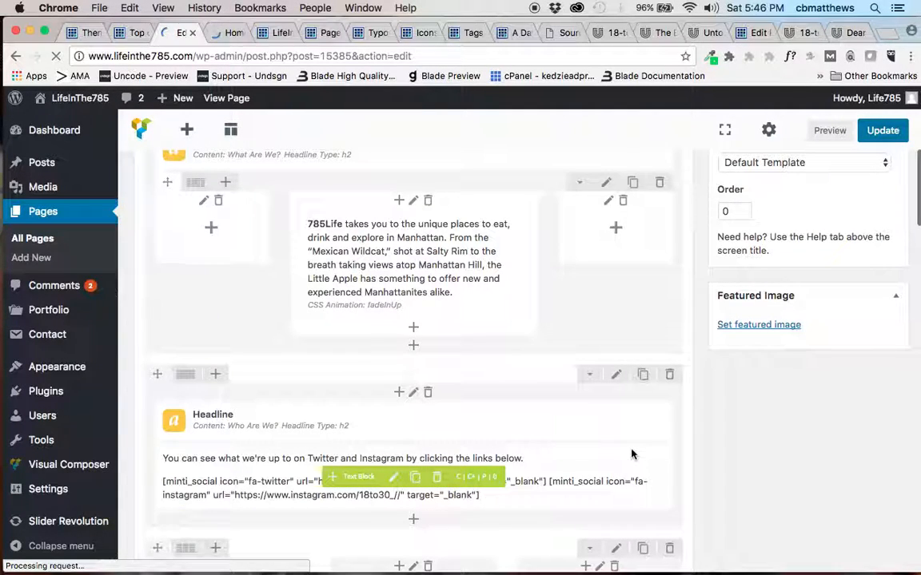
scroll(632, 454, down, 3)
scroll(632, 454, down, 8)
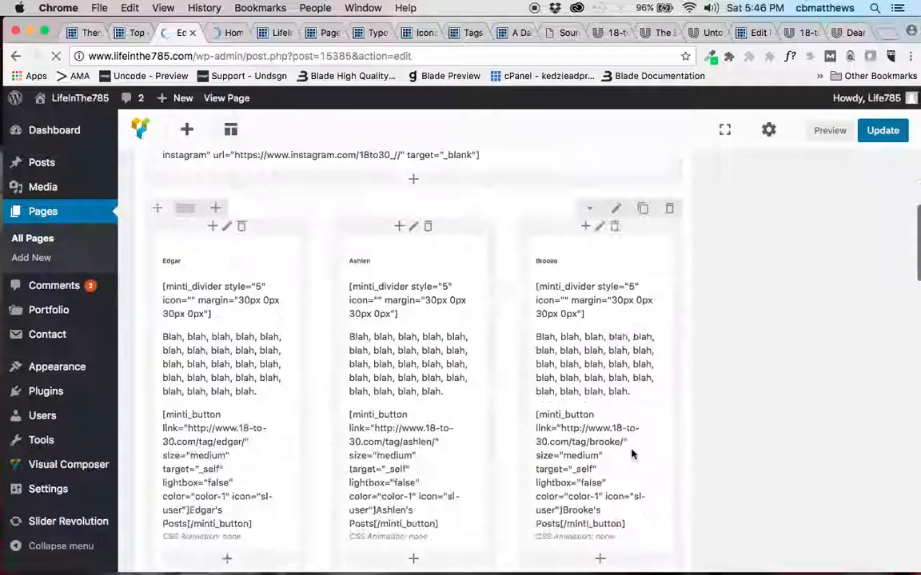
scroll(631, 454, down, 5)
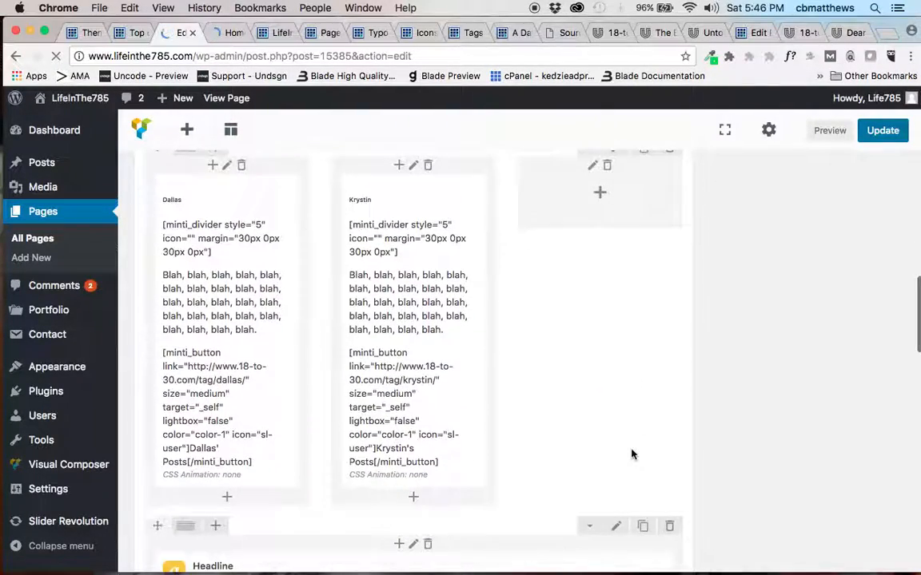
scroll(631, 454, down, 2)
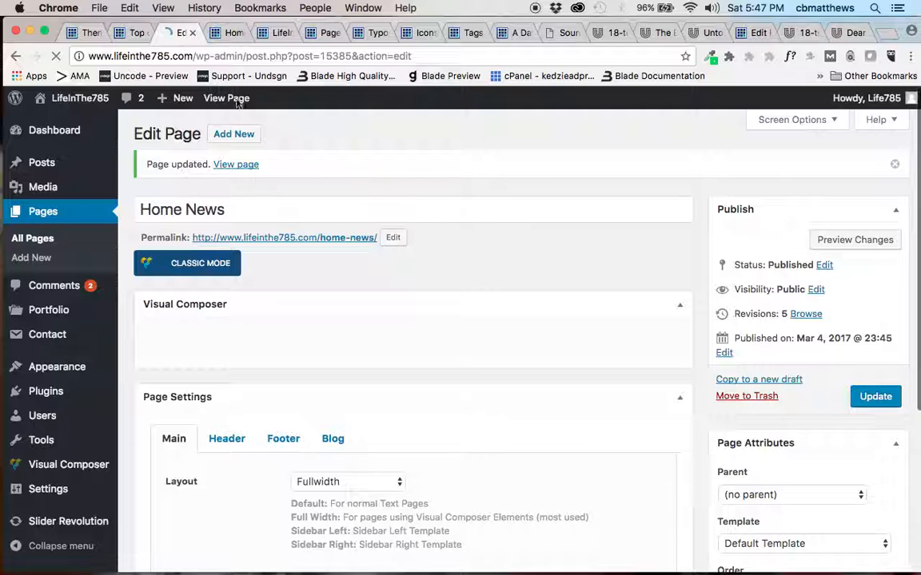
Check the existing page preview, then return to the editor and update the page again.
click(230, 40)
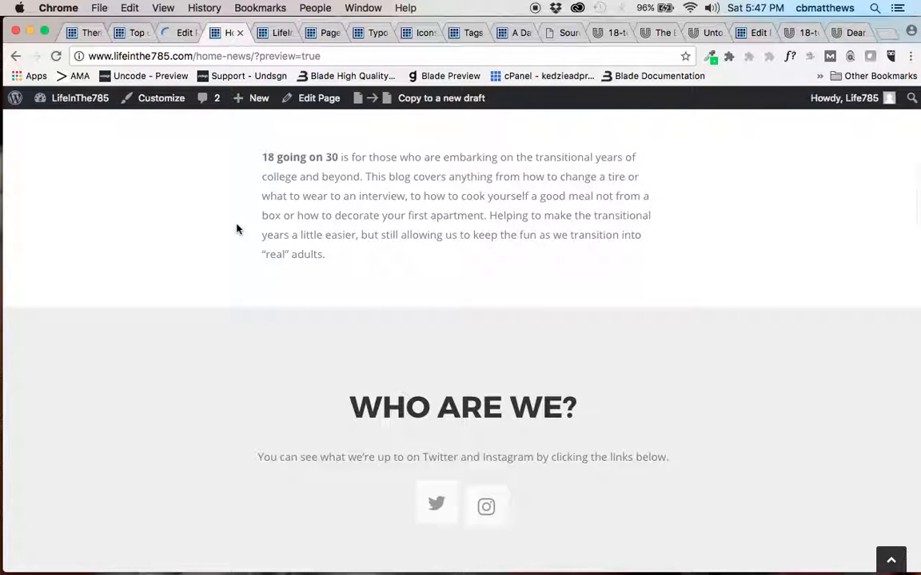
click(179, 33)
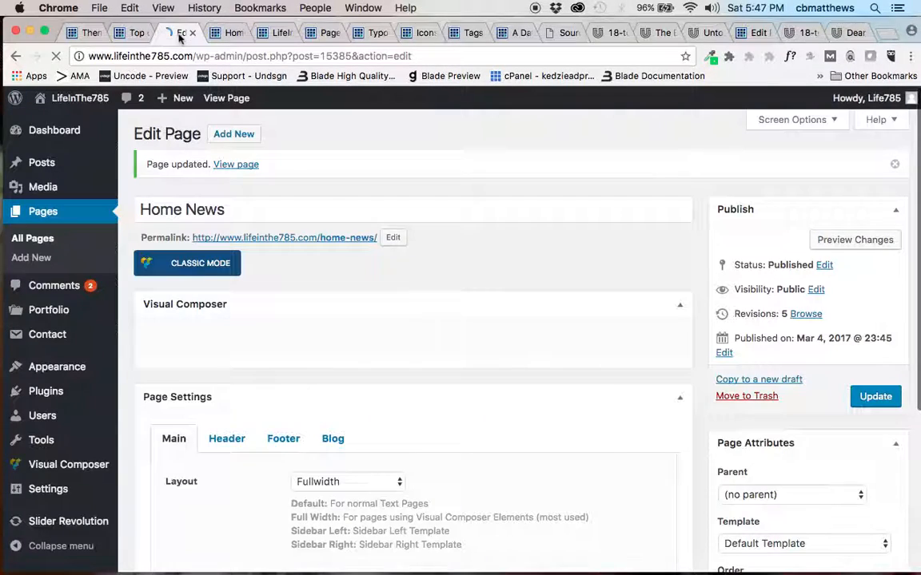
click(871, 400)
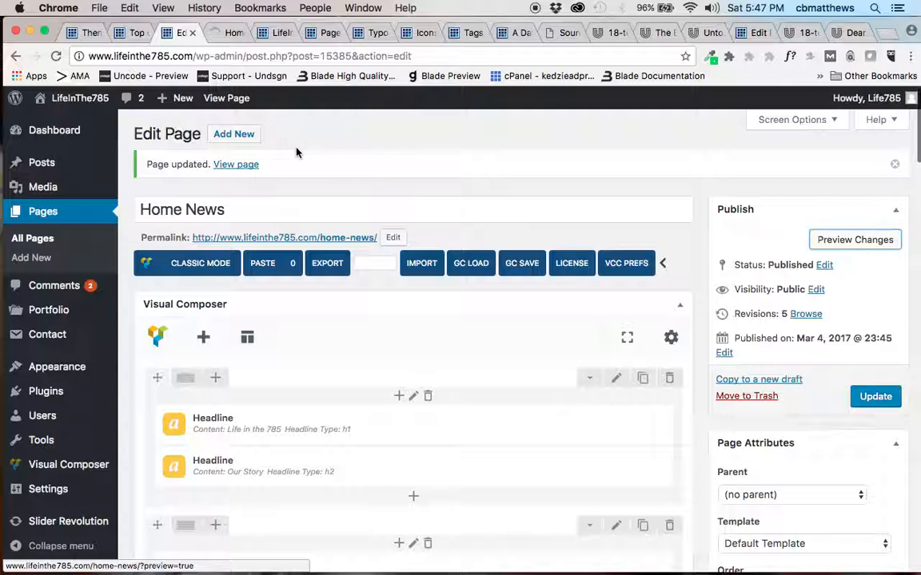
Review the Recent Posts Carousel settings in the "Our Latest Posts" row and close them without changes.
scroll(333, 346, down, 2)
scroll(333, 346, down, 15)
scroll(334, 346, down, 10)
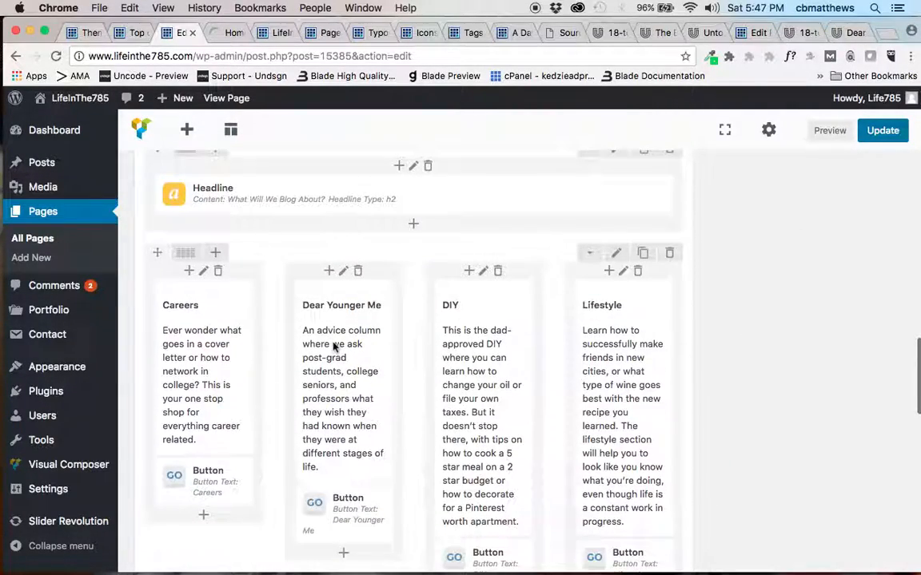
scroll(276, 410, down, 10)
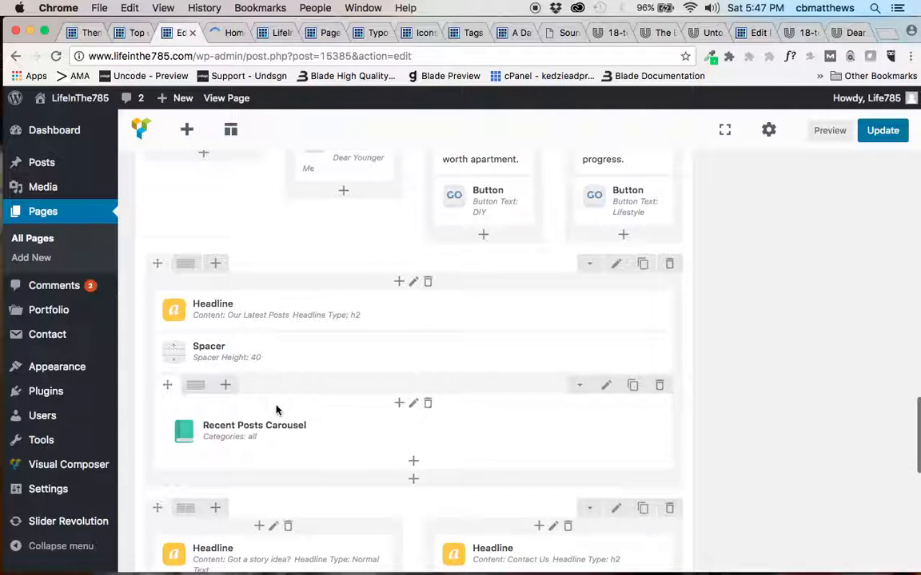
mouse_move(351, 434)
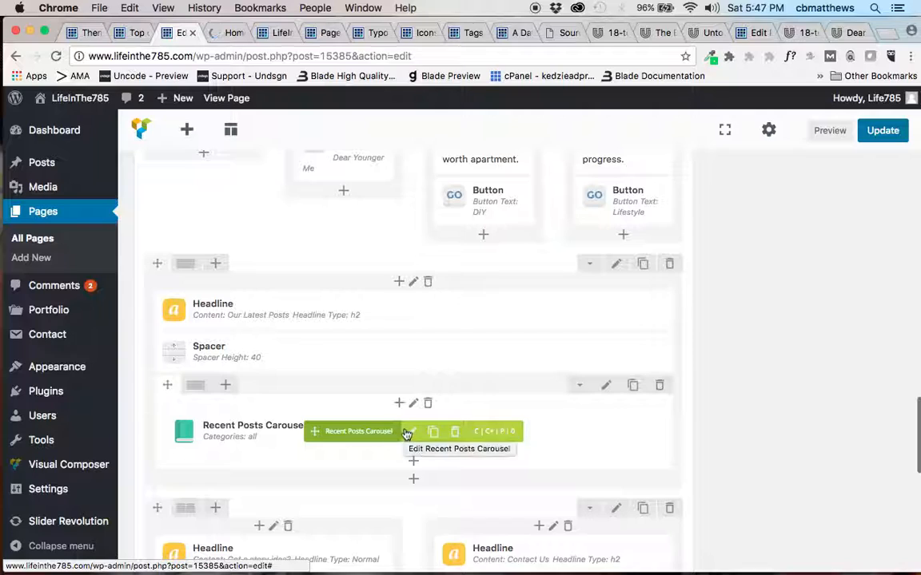
click(409, 433)
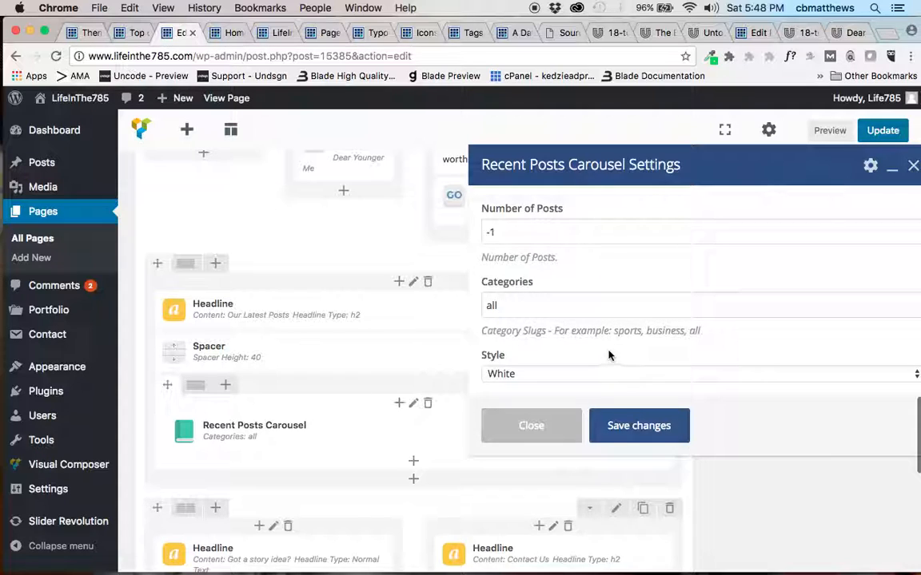
click(549, 424)
Examine the refreshed page preview from the banner through the bio, author and "What Will We Blog About?" sections.
click(228, 35)
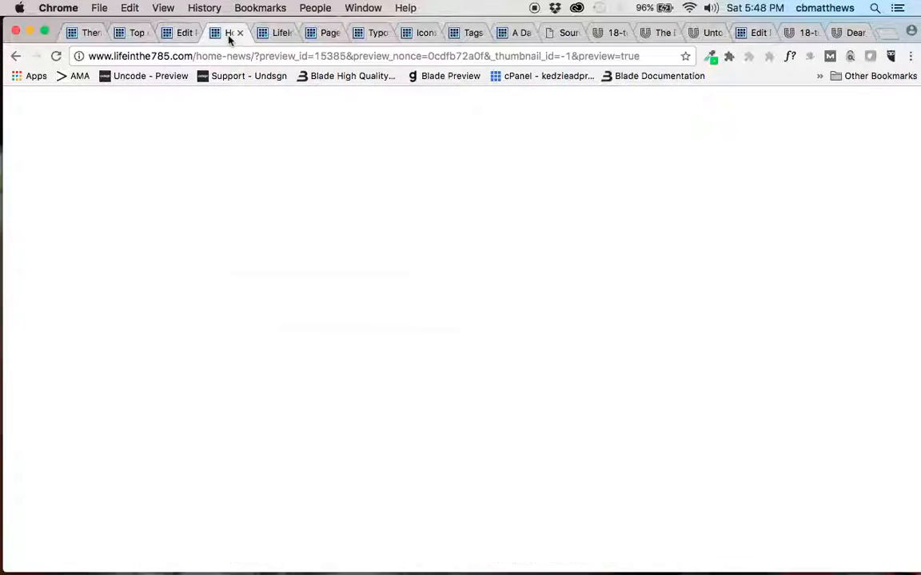
scroll(292, 322, down, 5)
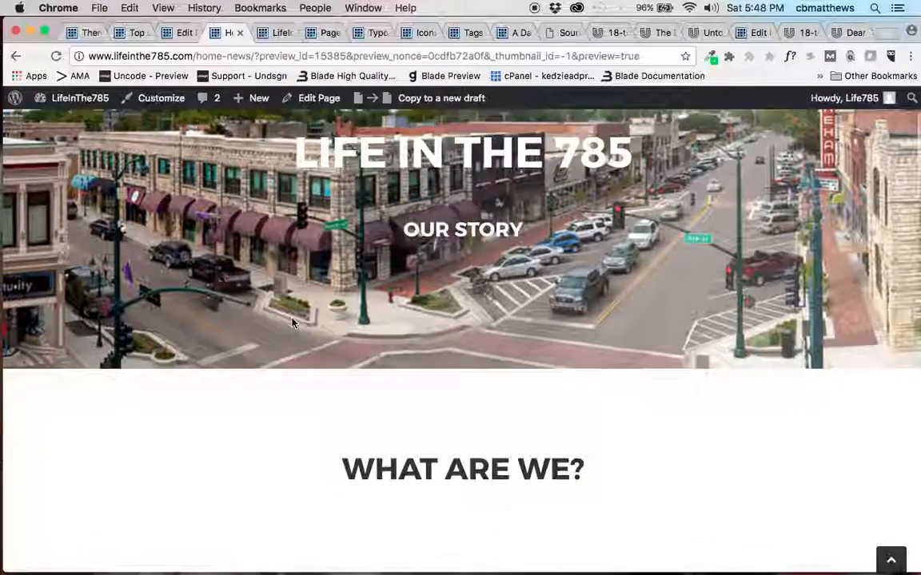
scroll(292, 322, down, 3)
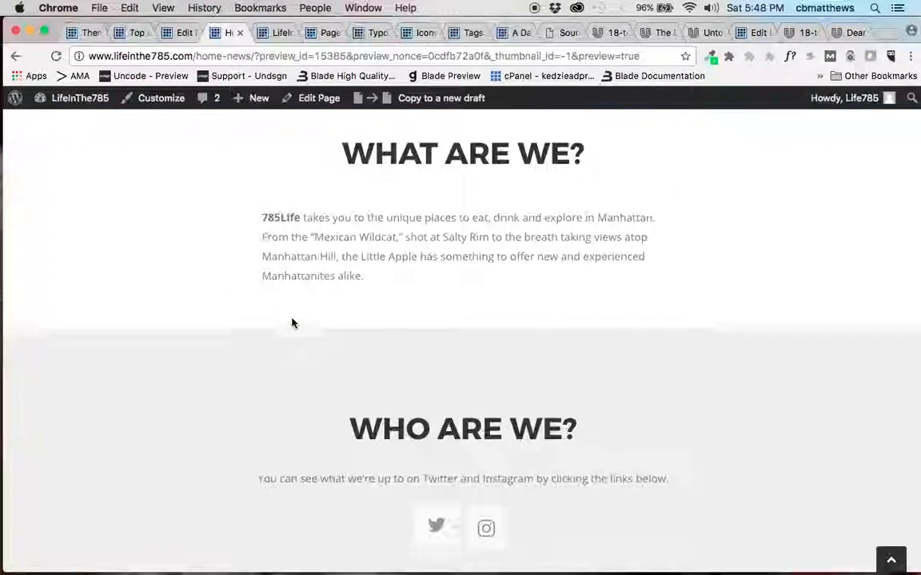
scroll(269, 304, down, 4)
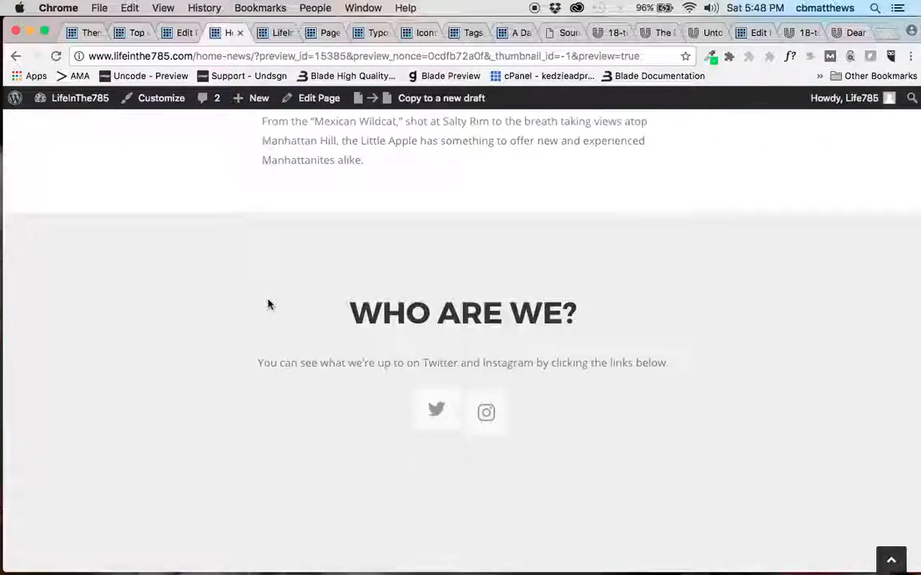
scroll(290, 361, down, 7)
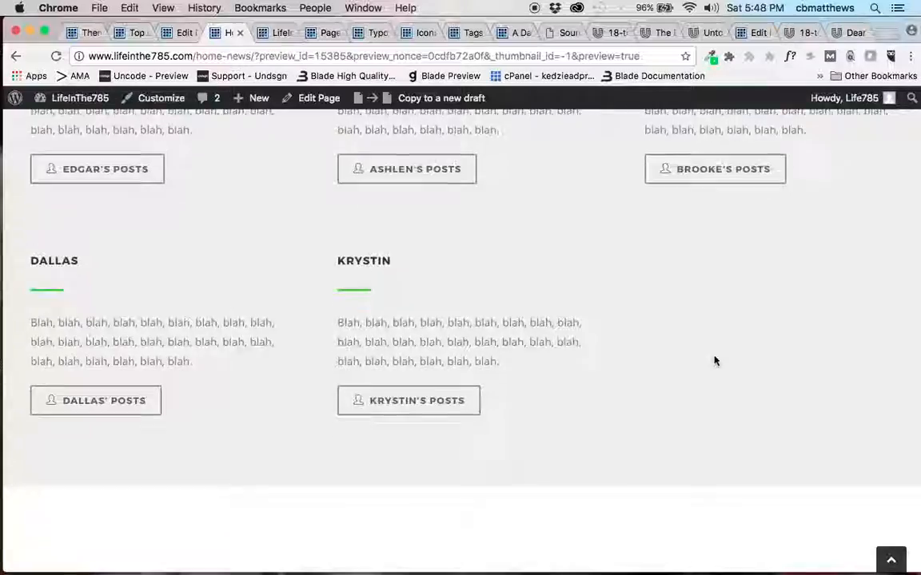
scroll(715, 360, down, 4)
scroll(715, 361, down, 3)
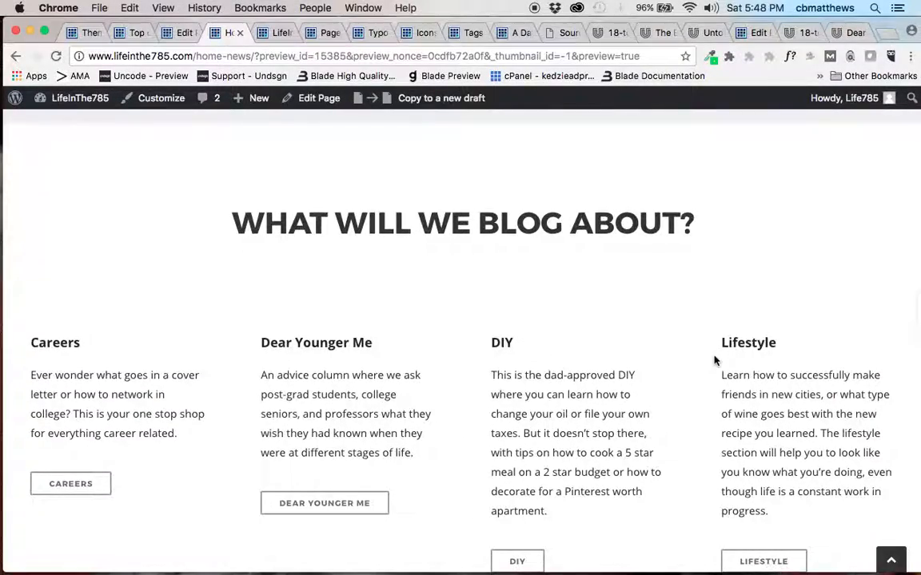
scroll(715, 360, down, 4)
scroll(716, 360, up, 8)
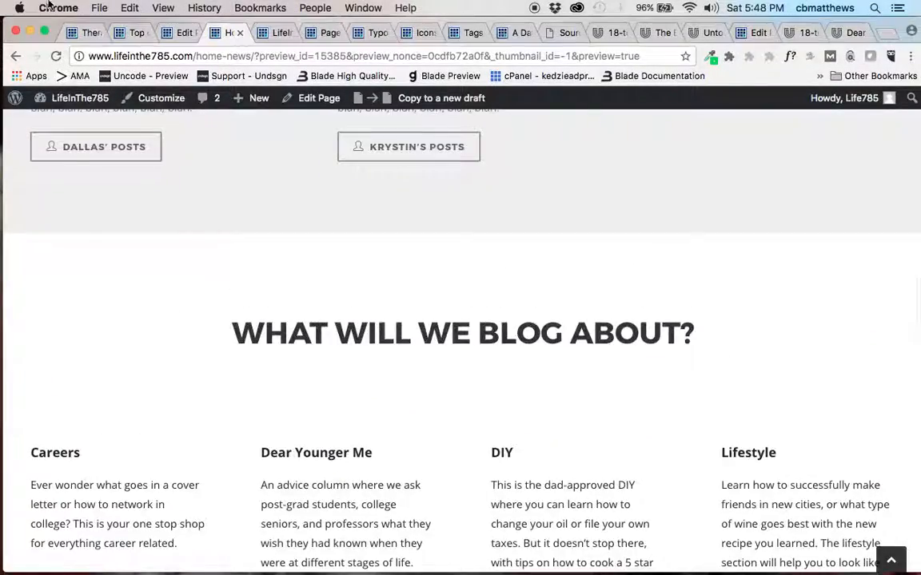
Delete the Lifestyle text block and its button from the fourth column below the "What Will We Blog About?" headline.
click(183, 33)
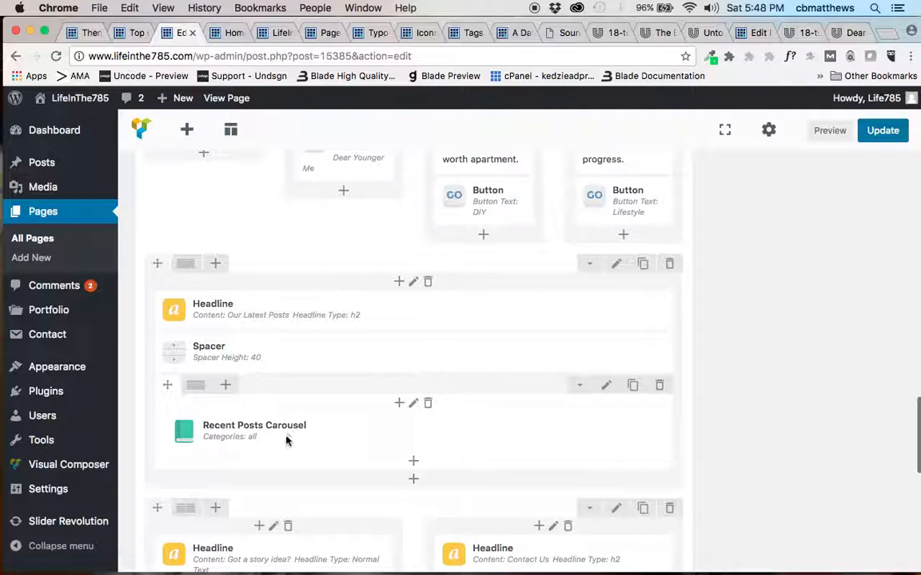
scroll(286, 438, up, 5)
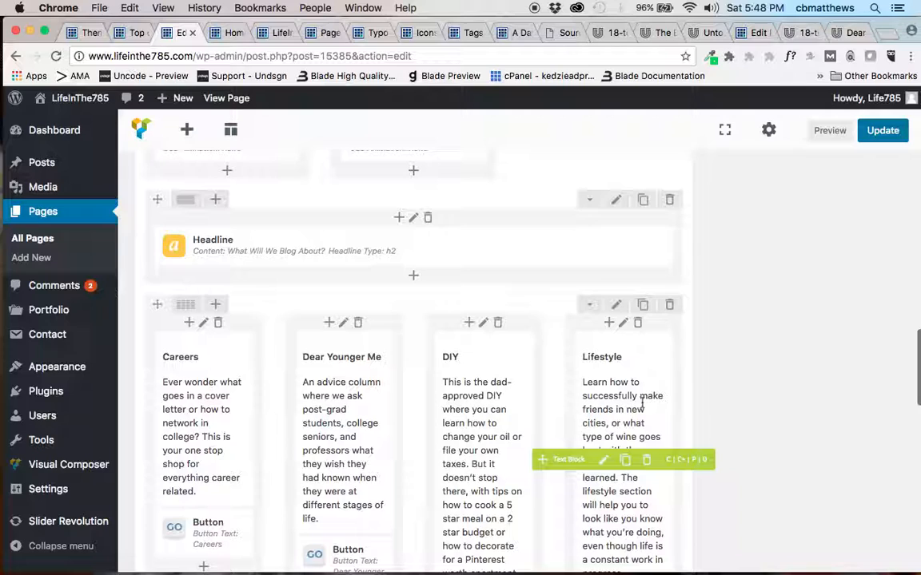
click(645, 460)
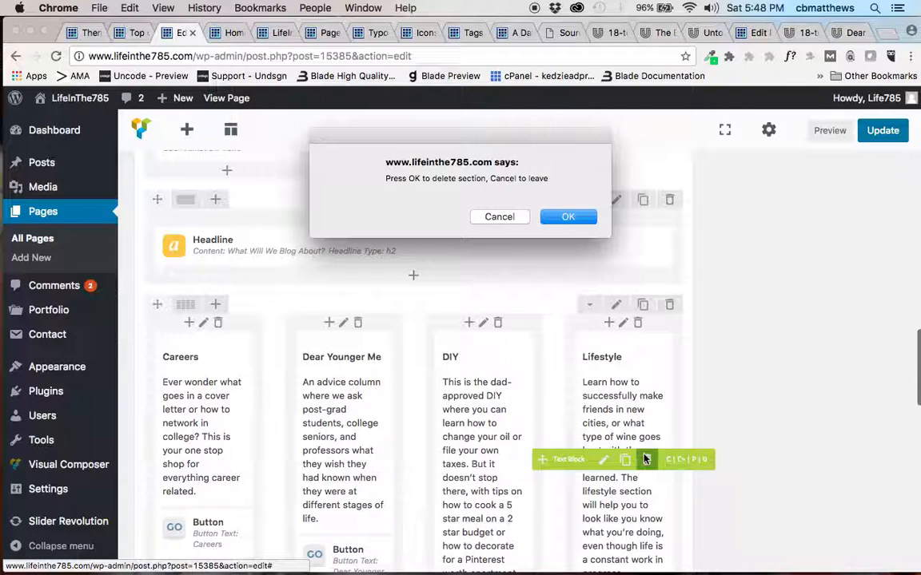
key(Escape)
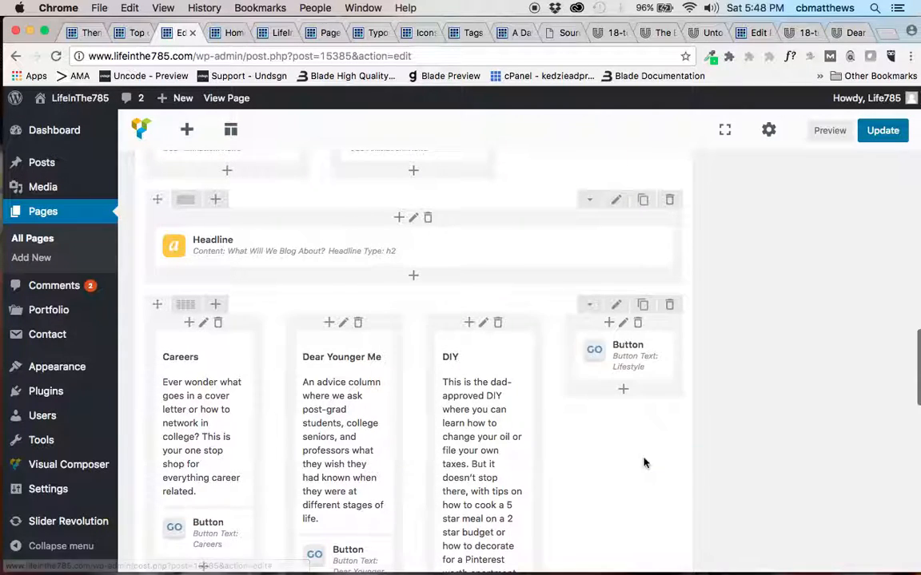
scroll(624, 335, down, 2)
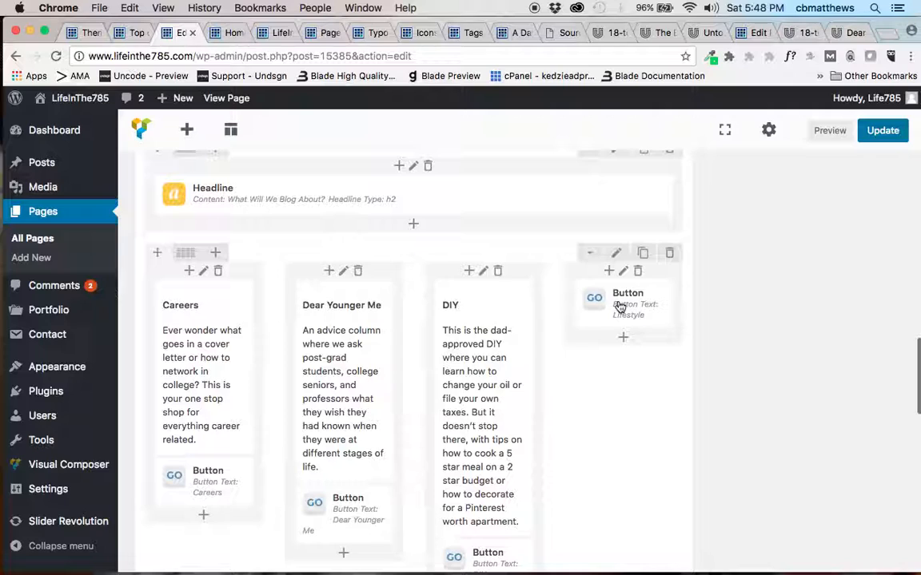
click(642, 307)
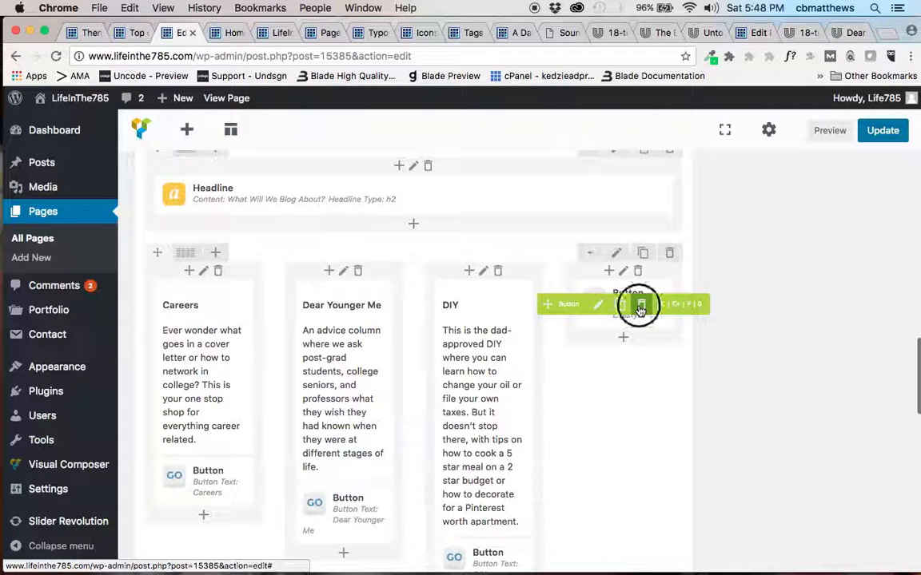
key(Return)
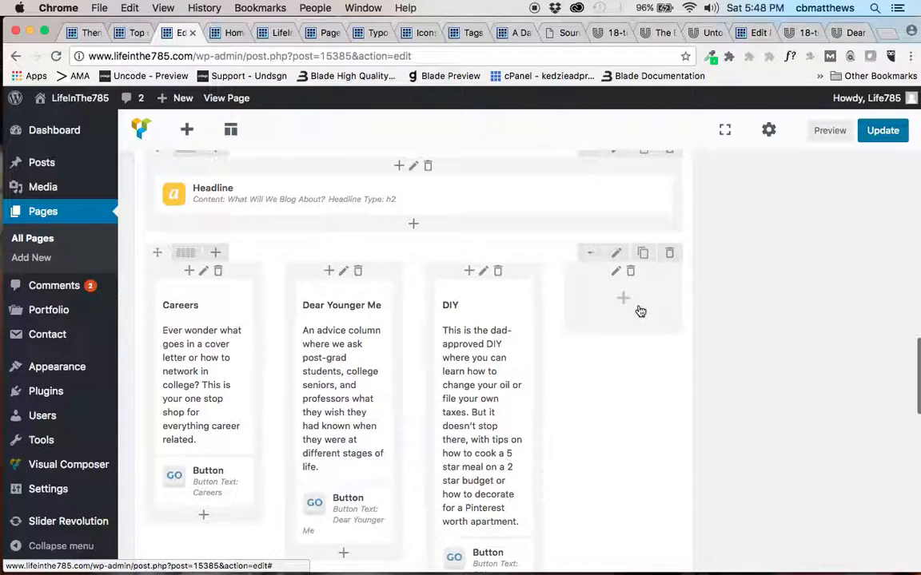
Change the blog topics row to a layout of three equal columns.
mouse_move(185, 257)
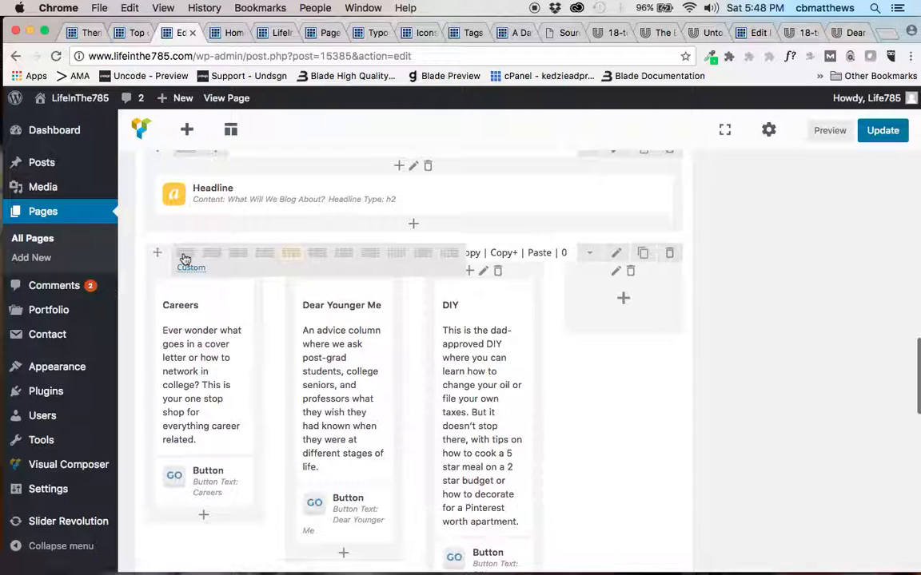
click(262, 257)
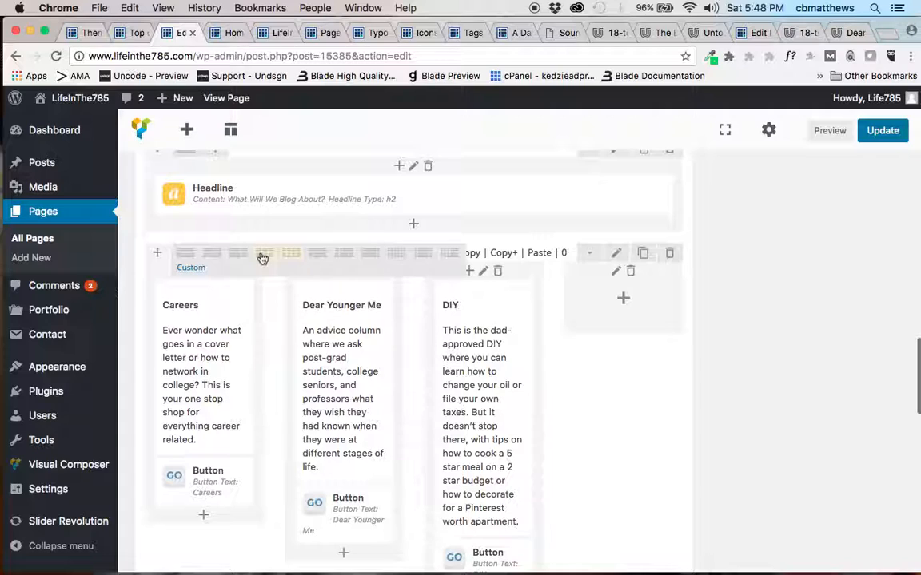
click(262, 257)
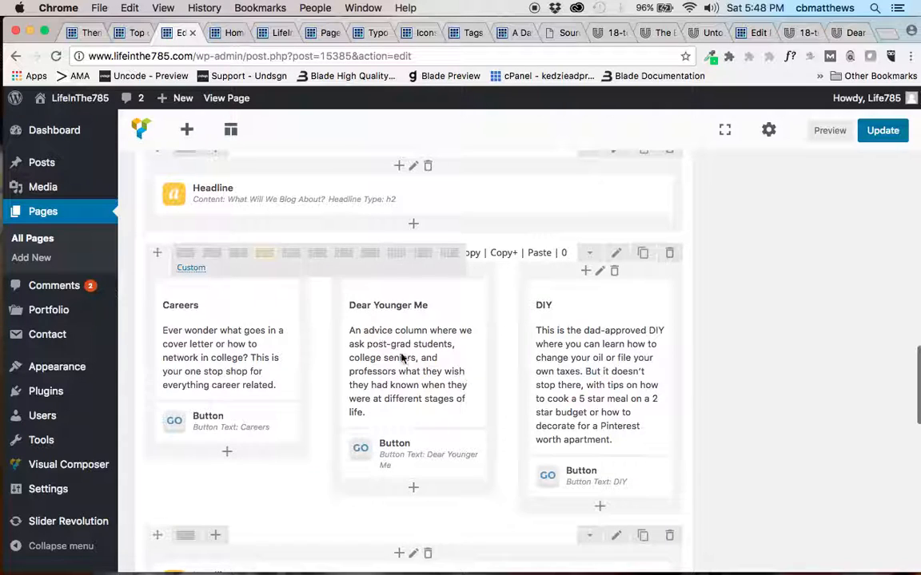
Set the solid bright-blue image from the media library as the background of the three-column blog topics row and save the row settings.
click(616, 255)
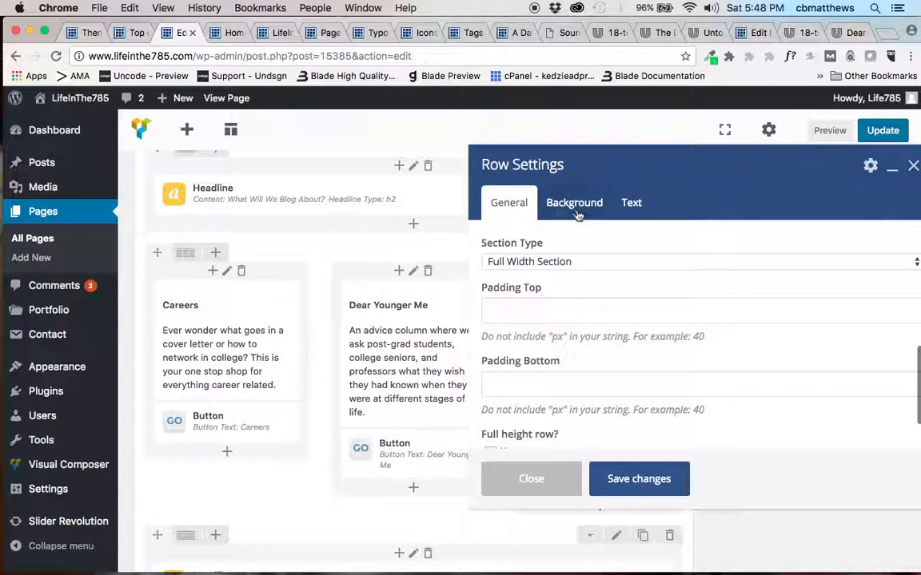
click(574, 204)
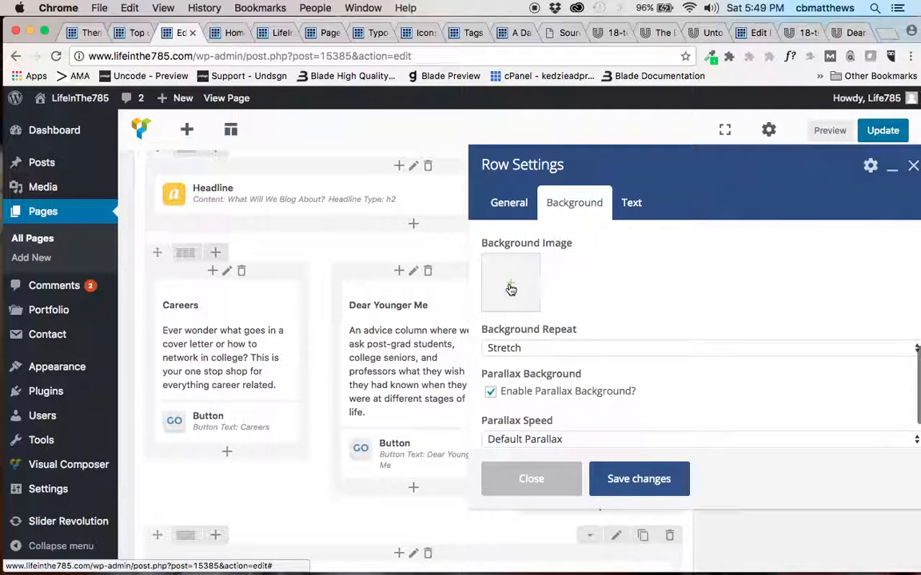
click(511, 289)
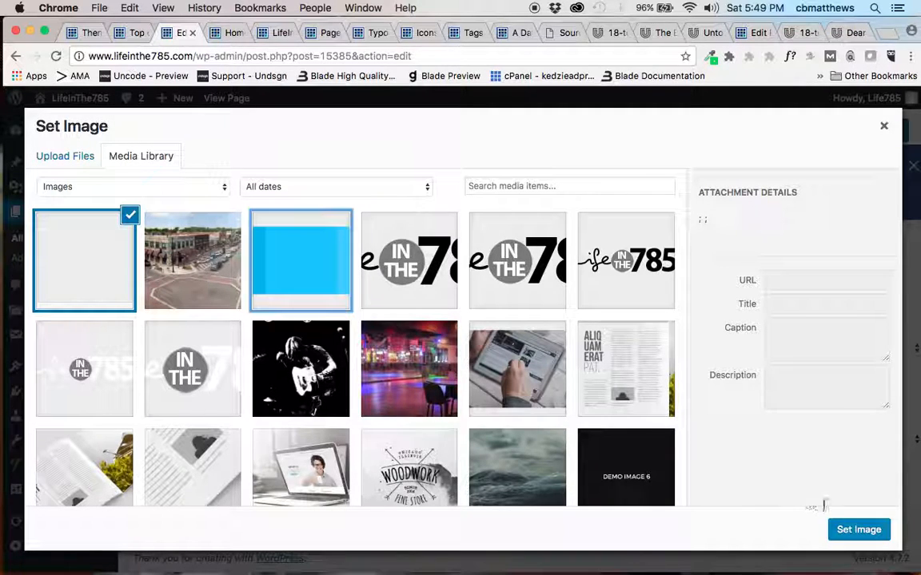
click(852, 535)
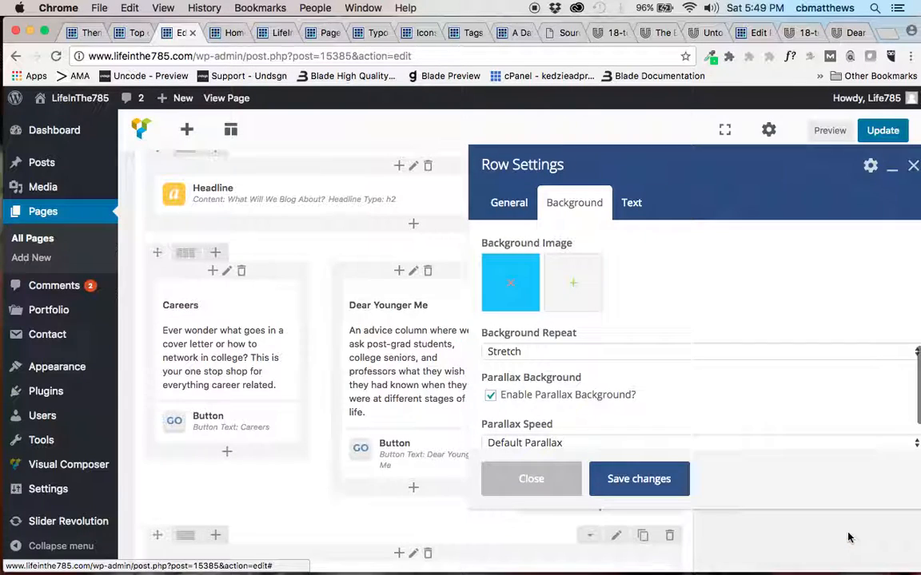
click(645, 485)
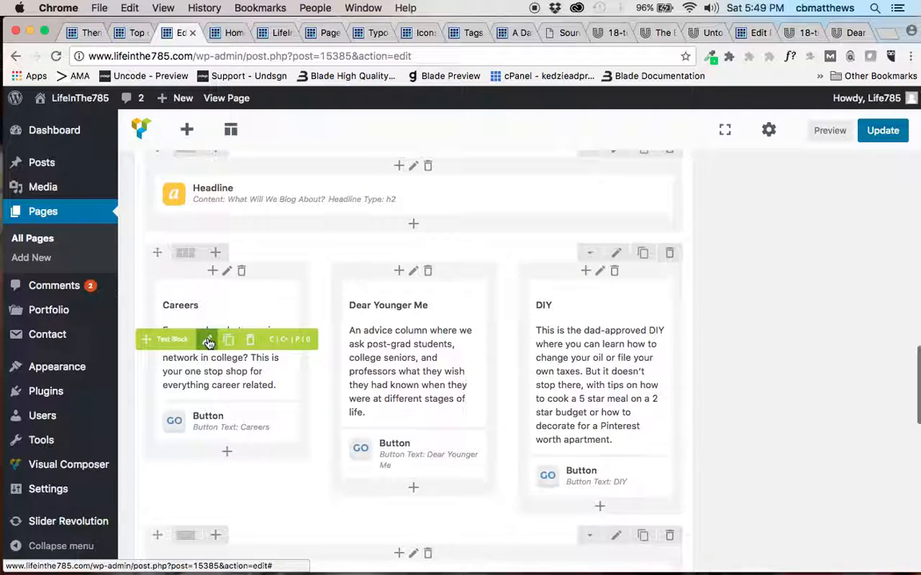
Replace the Careers text block's content with the "Food/Drinks- (restaurants, special drinks, food/drink specials)" line copied from the TextEdit notes.
click(209, 342)
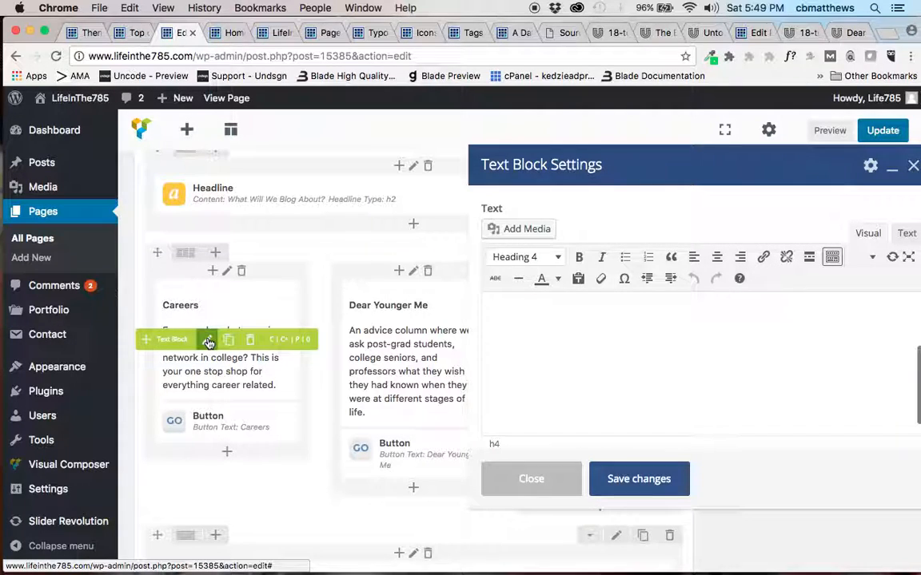
key(super+Tab)
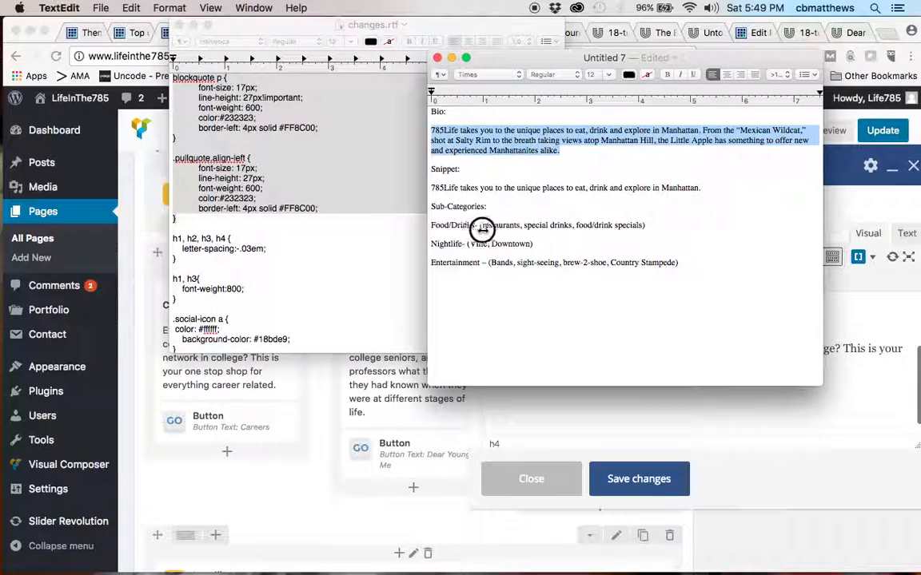
drag(429, 226, 529, 228)
drag(754, 238, 512, 233)
key(super+c)
click(514, 386)
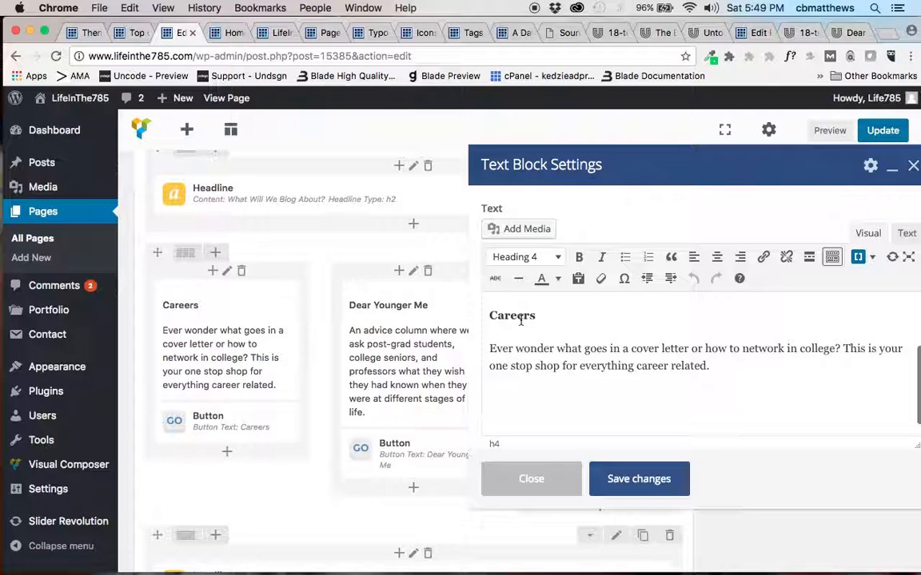
click(509, 349)
drag(710, 369, 461, 320)
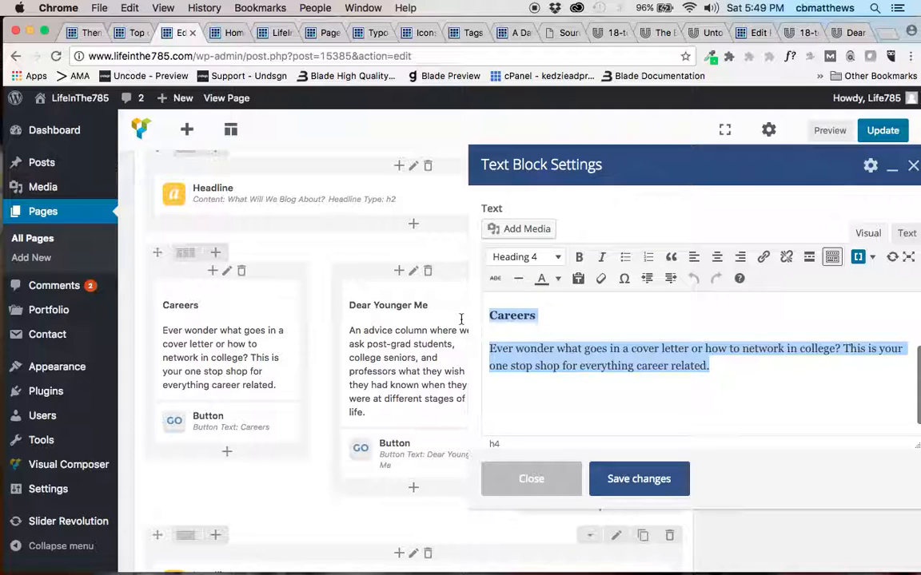
key(BackSpace)
key(super+v)
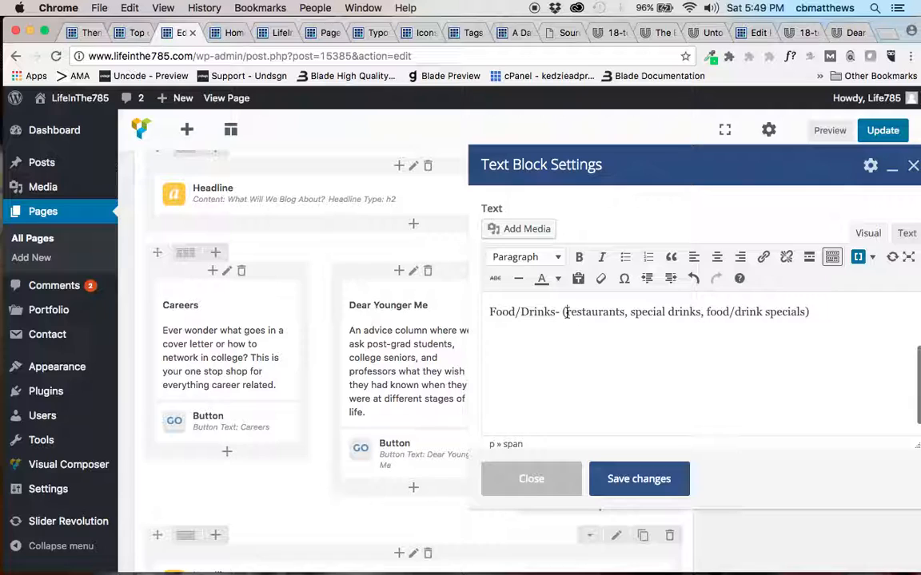
Split the pasted line into separate paragraphs for Food/Drinks, restaurants, special drinks and food/drink specials, removing the dash, opening parenthesis and commas.
key(BackSpace)
key(BackSpace)
key(BackSpace)
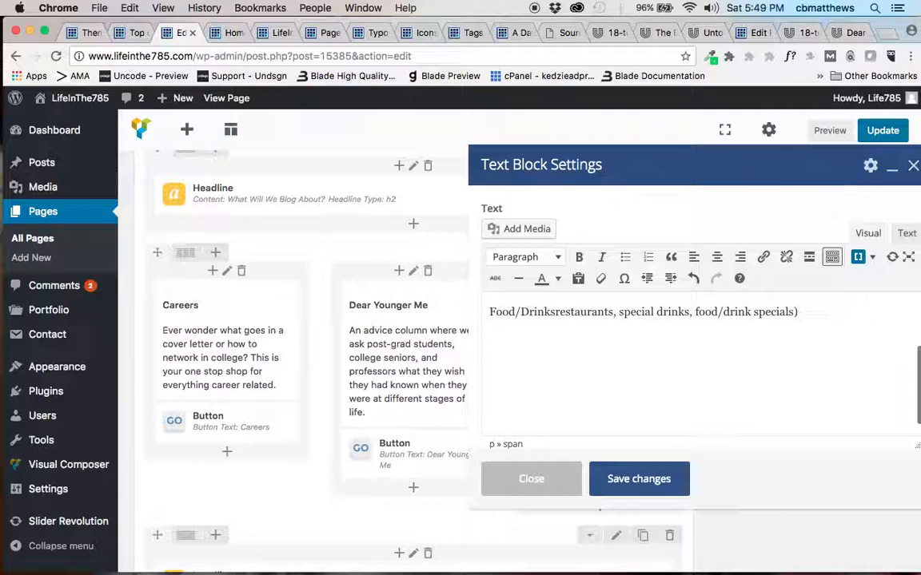
key(Return)
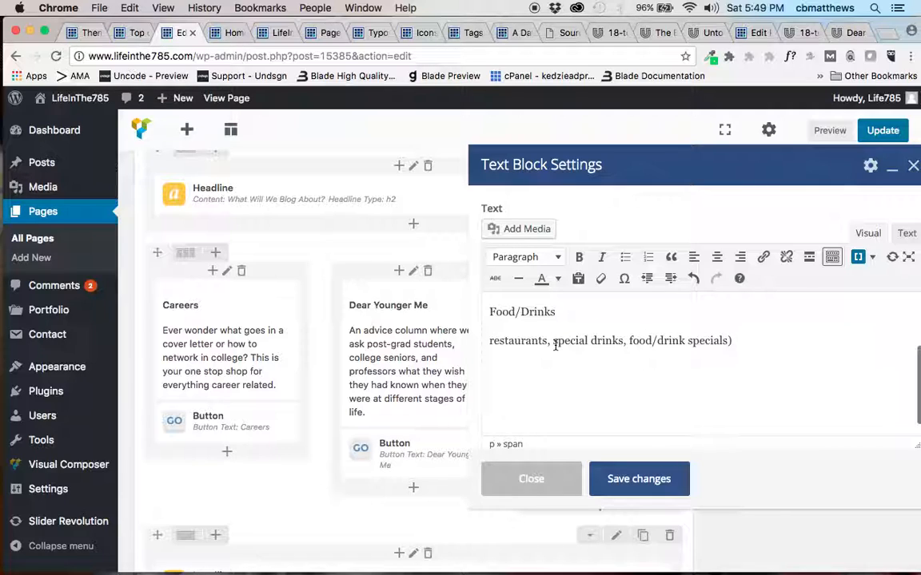
click(553, 341)
key(BackSpace)
key(BackSpace)
key(Return)
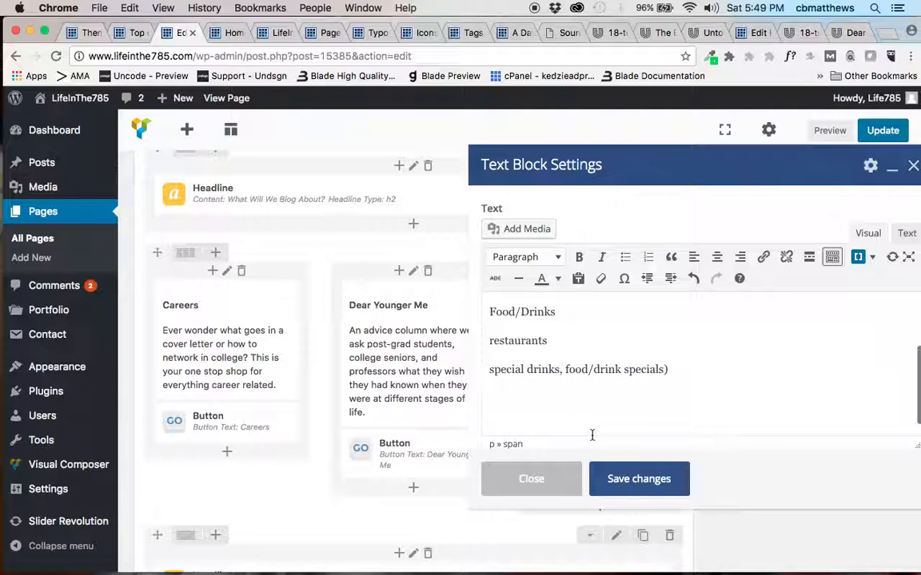
key(BackSpace)
key(BackSpace)
key(Return)
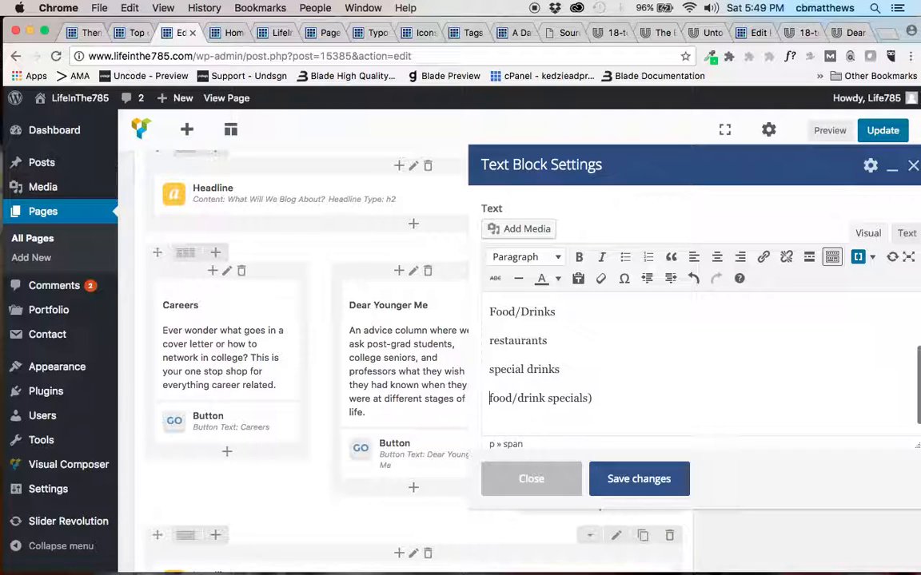
Format the three items under Food/Drinks as a bulleted list, make Food/Drinks a Heading 4, and save the text block.
drag(607, 397, 479, 342)
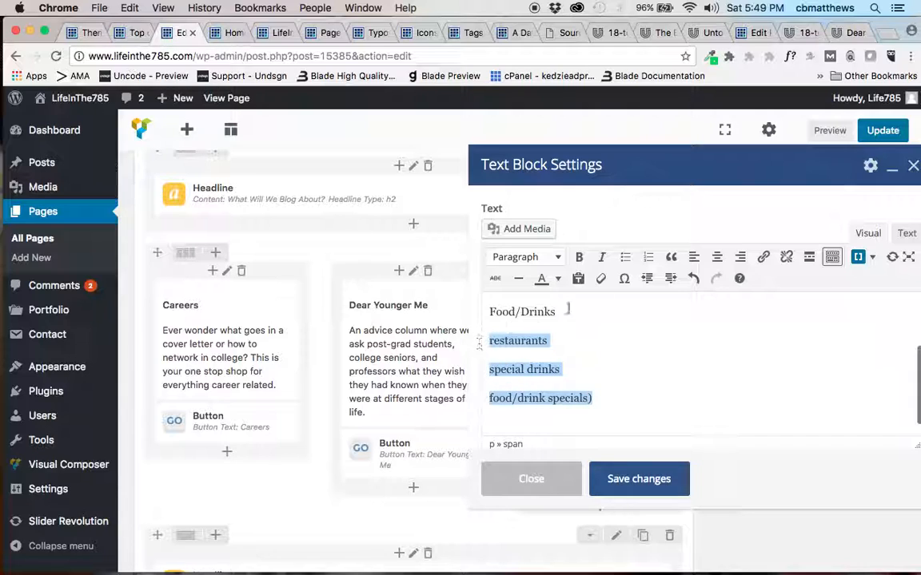
click(625, 256)
drag(555, 313, 479, 314)
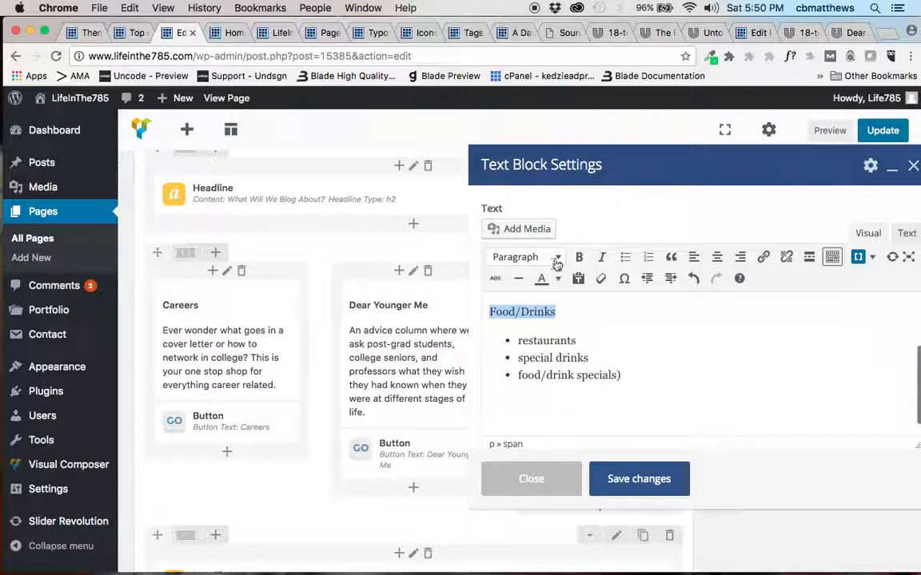
click(556, 258)
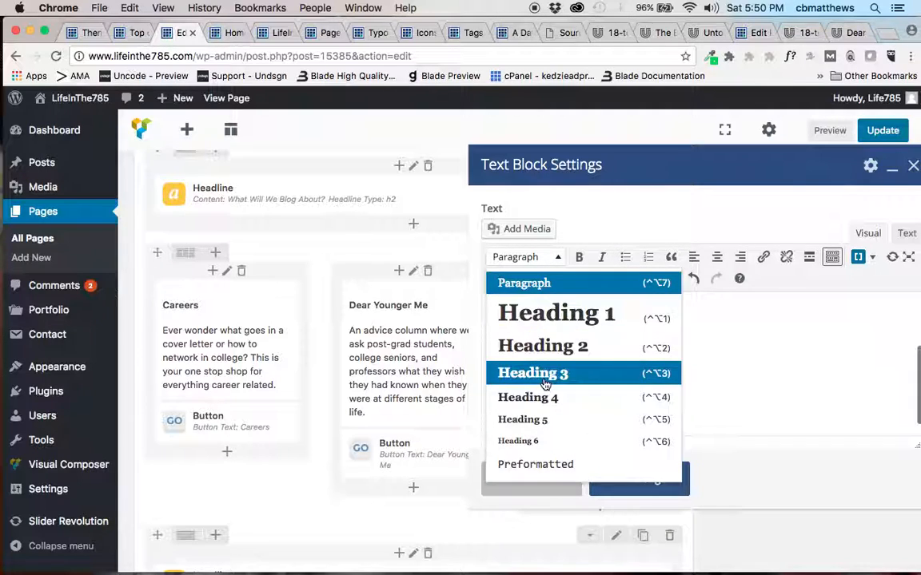
click(531, 397)
click(631, 481)
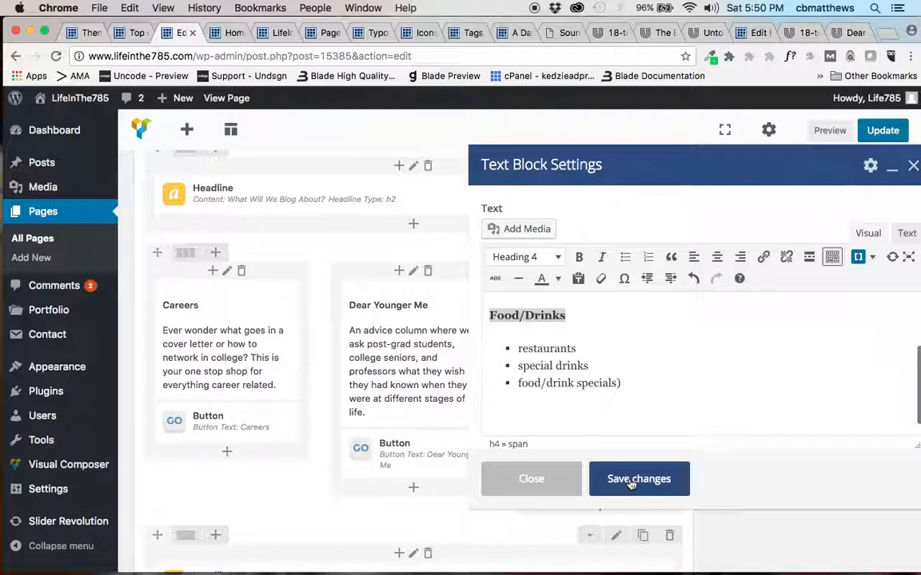
Preview the updated page and examine the author section and the blue blog topics row under "What Will We Blog About?".
click(829, 133)
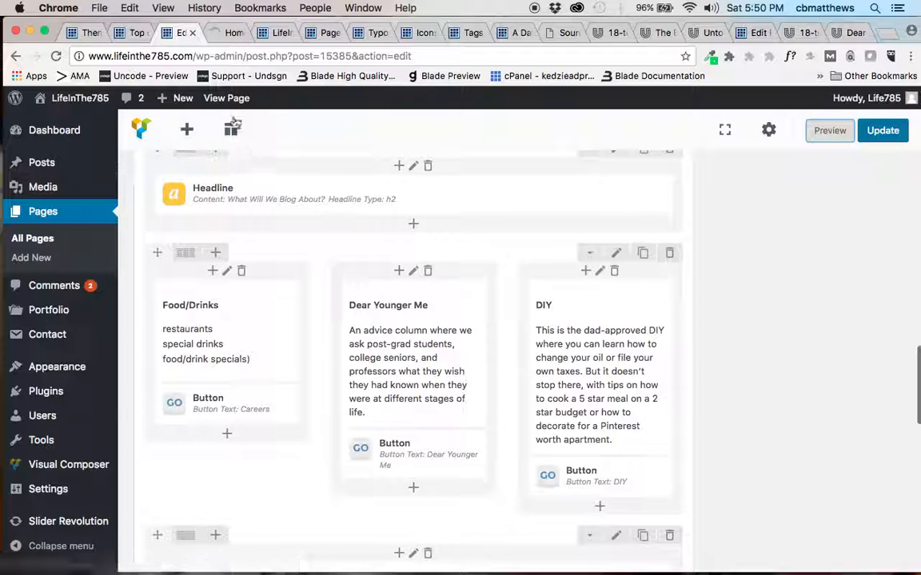
click(225, 37)
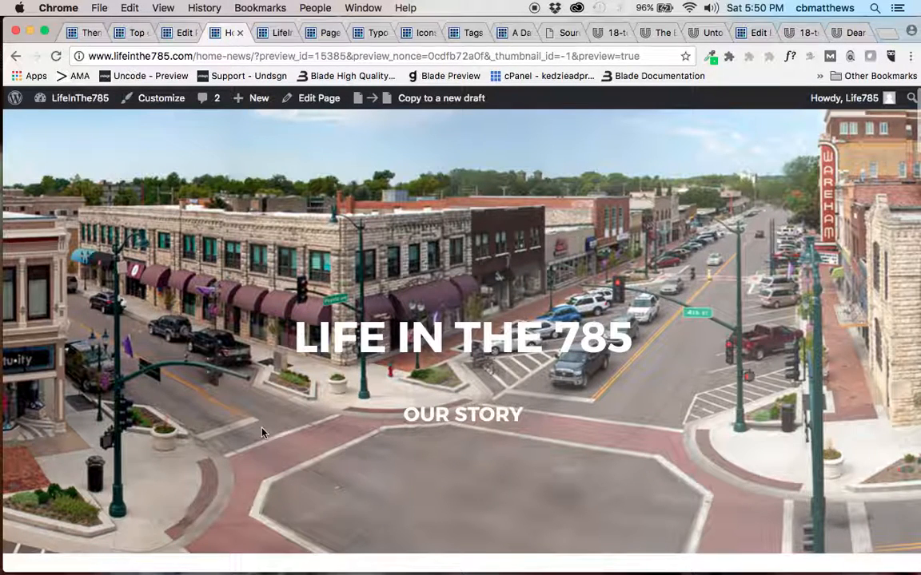
scroll(459, 424, down, 10)
scroll(459, 425, down, 6)
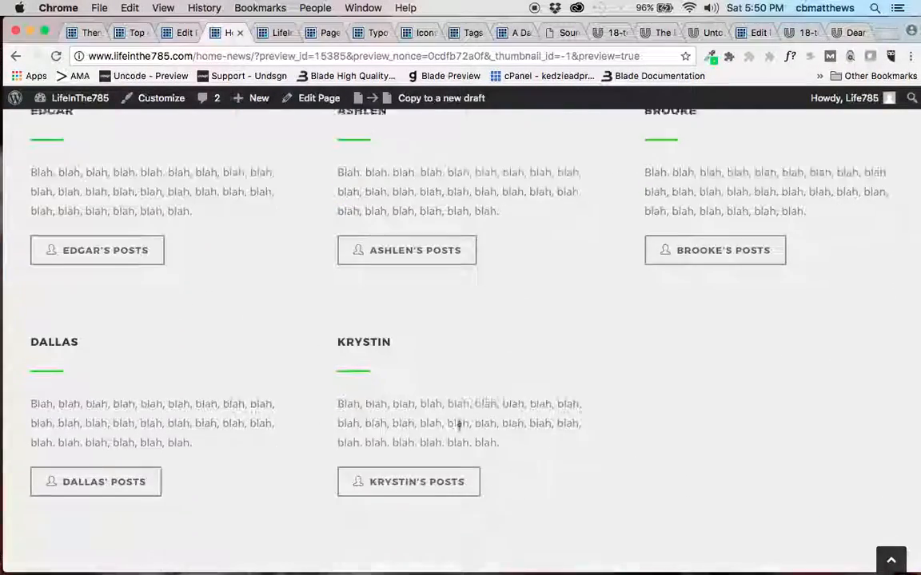
scroll(459, 424, down, 3)
scroll(459, 424, up, 3)
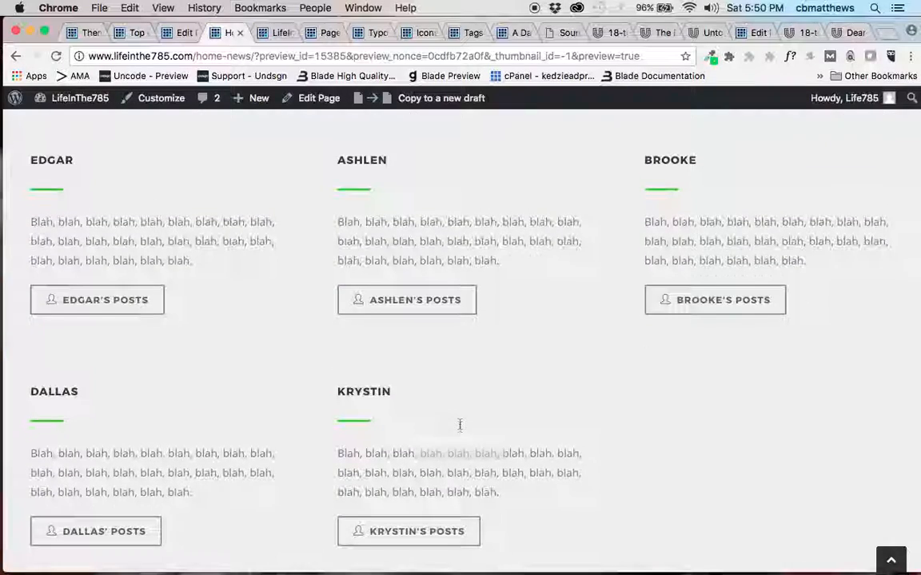
scroll(460, 425, up, 1)
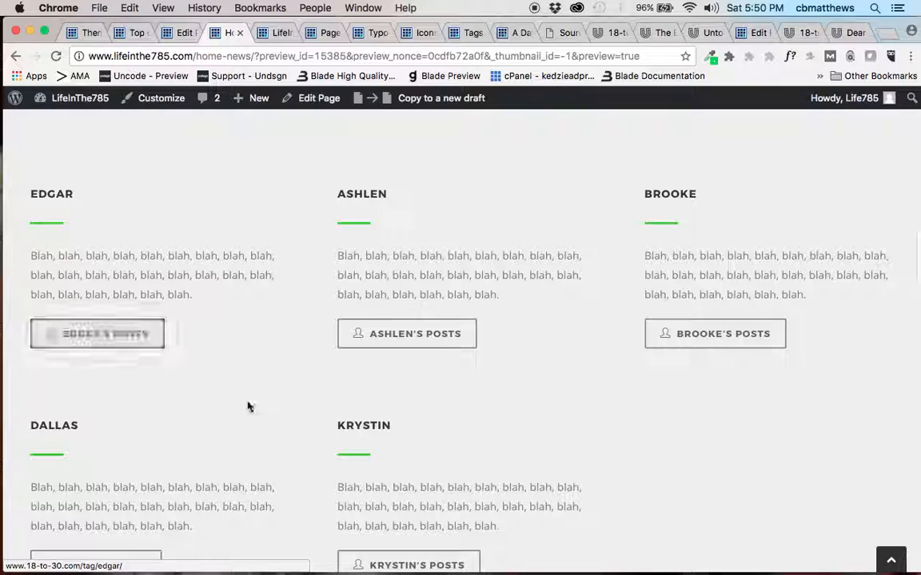
scroll(247, 407, down, 5)
scroll(247, 407, down, 7)
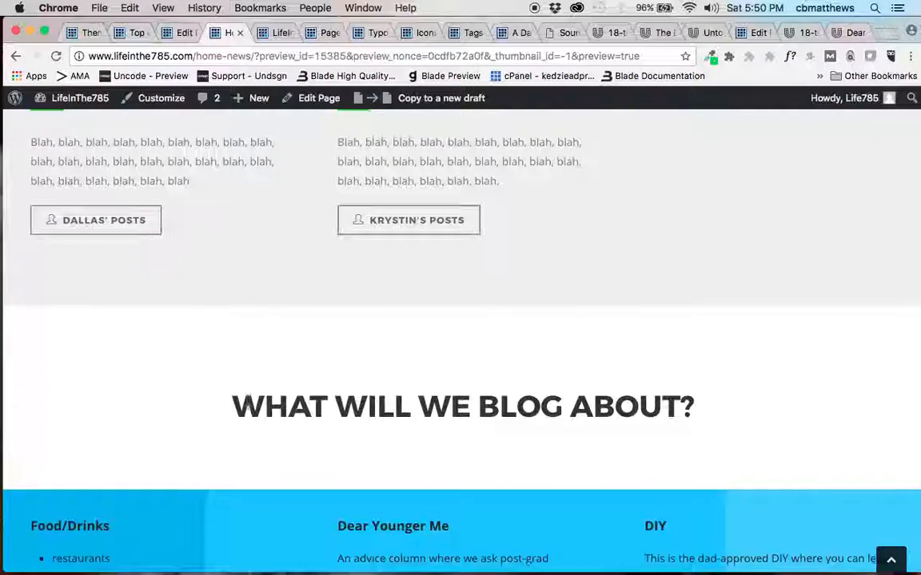
scroll(248, 402, down, 2)
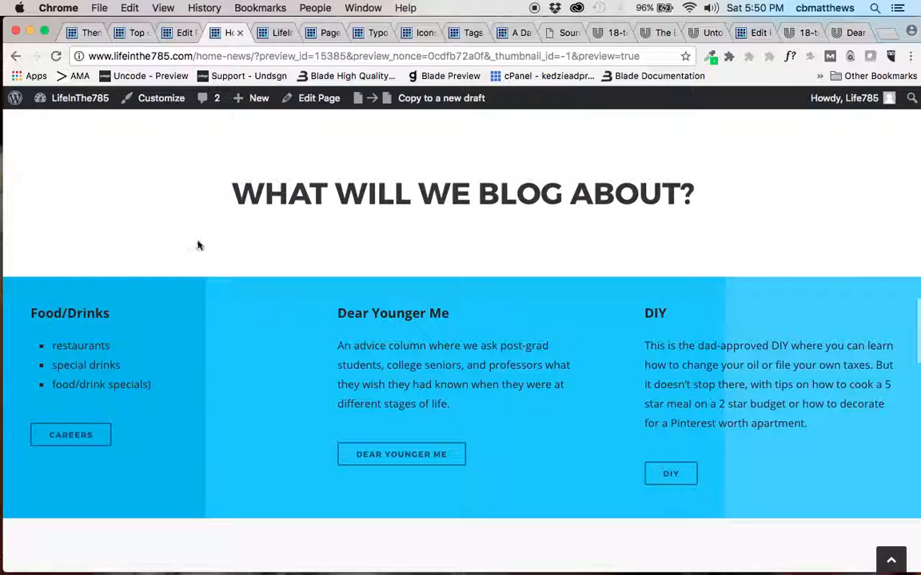
scroll(199, 246, up, 8)
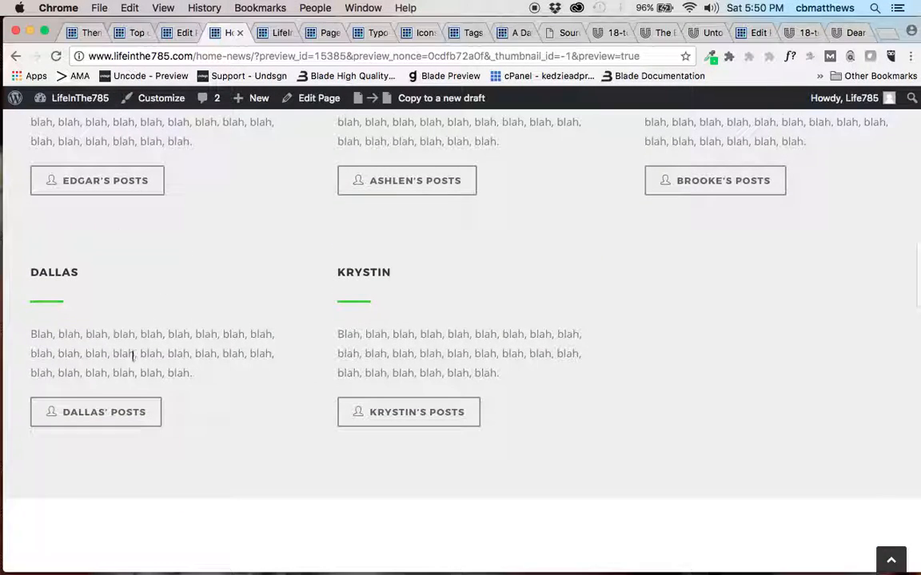
Test the first author's posts button in the preview, go back, and return to the page editor.
click(101, 181)
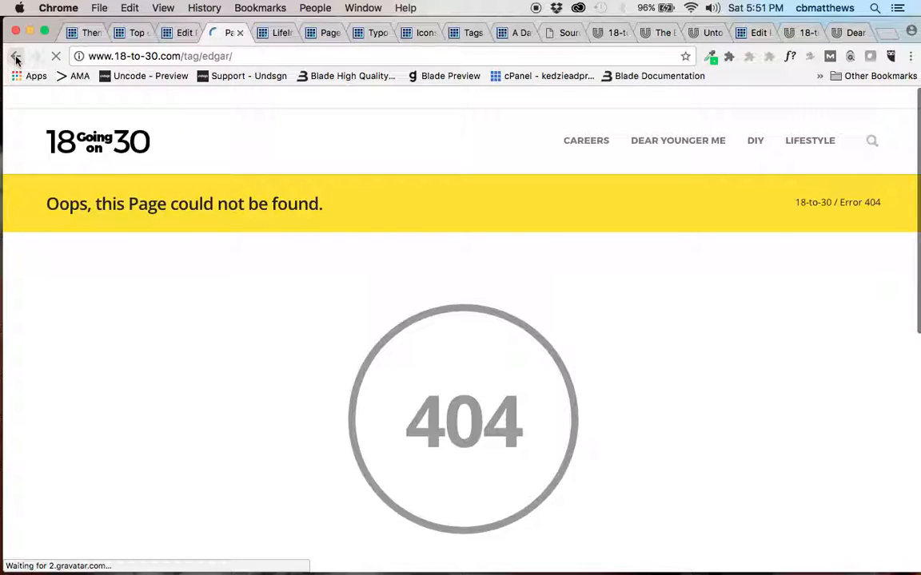
click(16, 57)
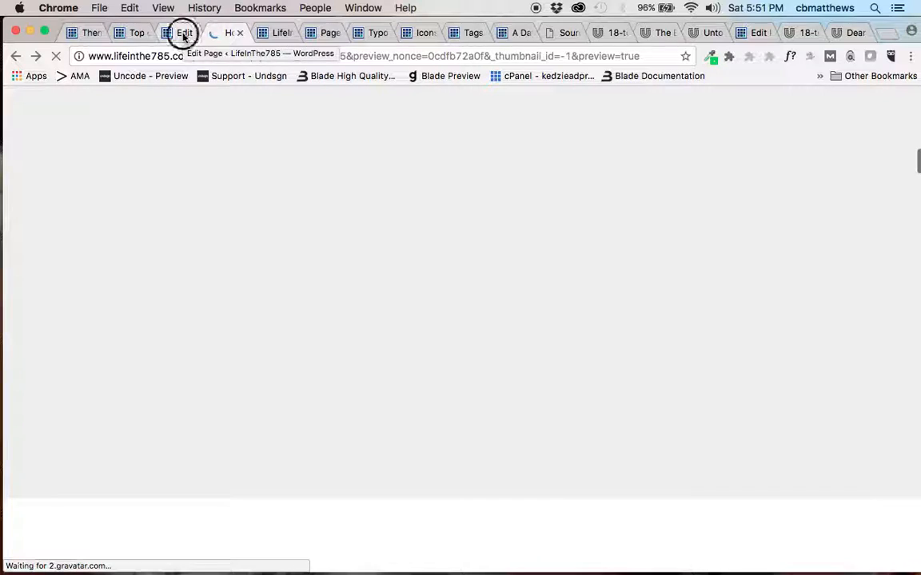
click(184, 34)
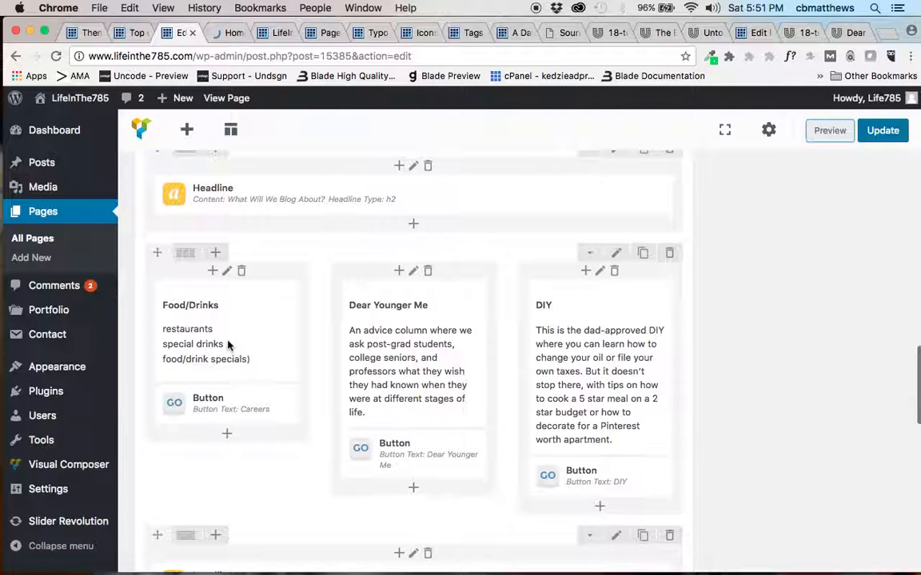
Set the text color of the Food/Drinks column to Light and save the column settings.
mouse_move(230, 310)
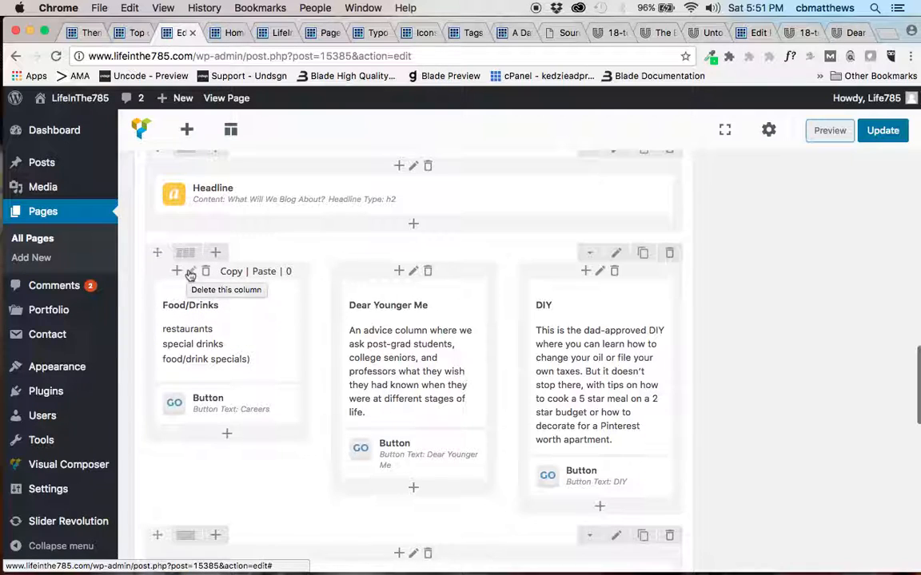
click(190, 273)
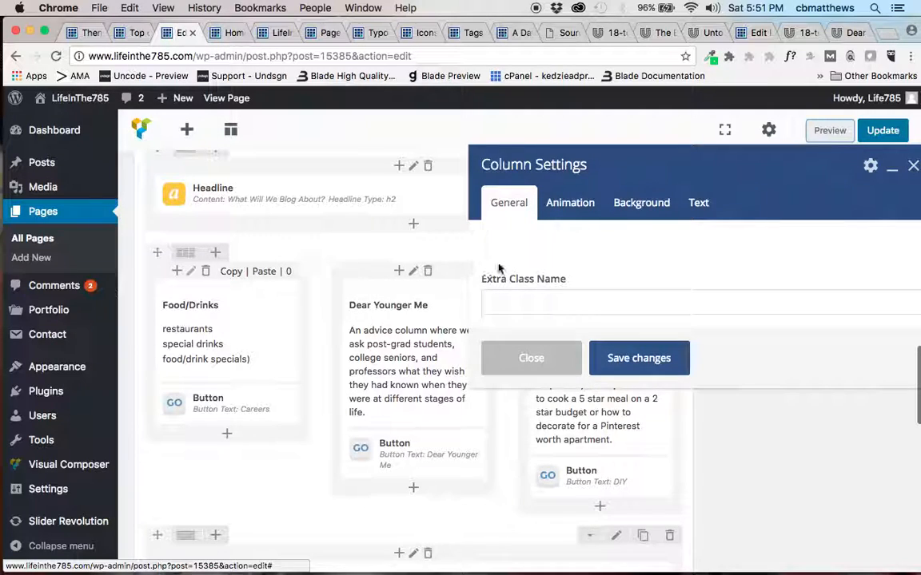
click(701, 206)
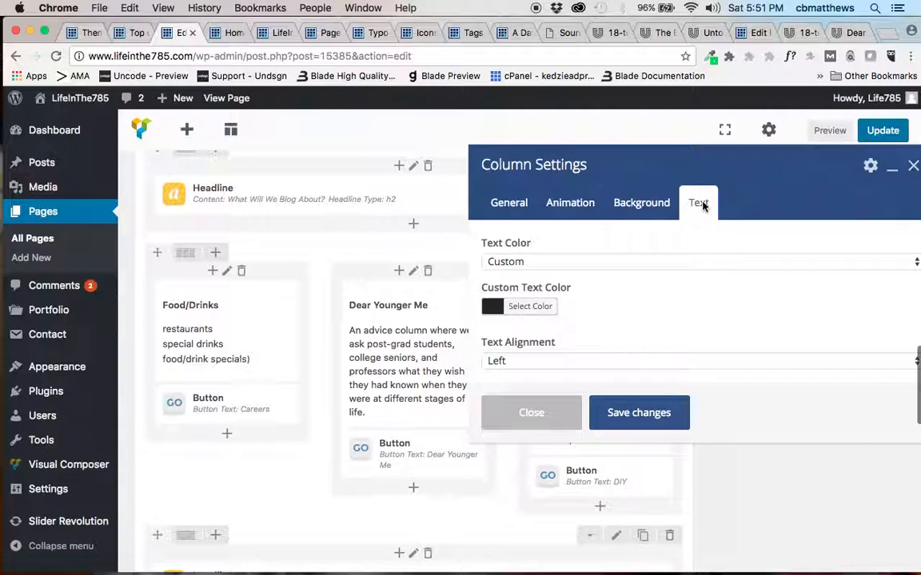
click(540, 267)
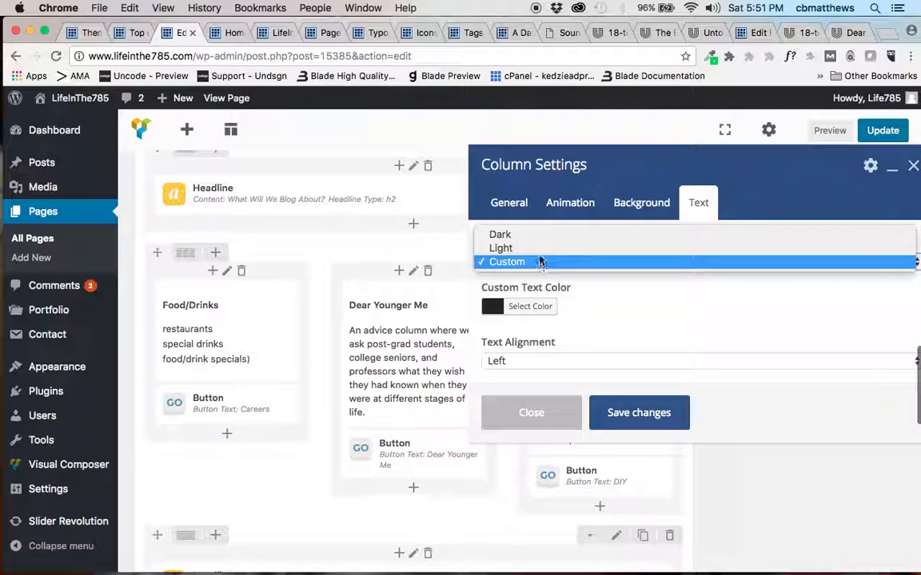
click(539, 256)
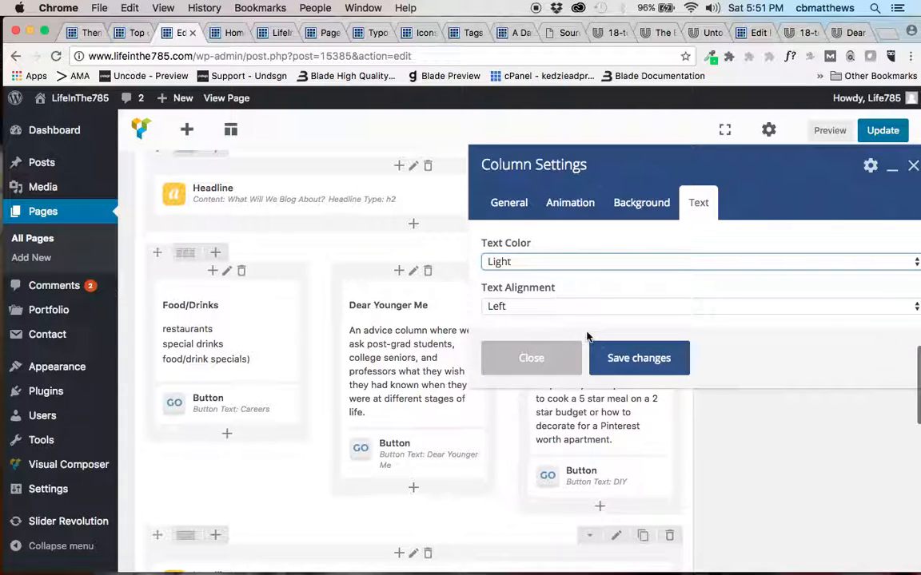
click(621, 357)
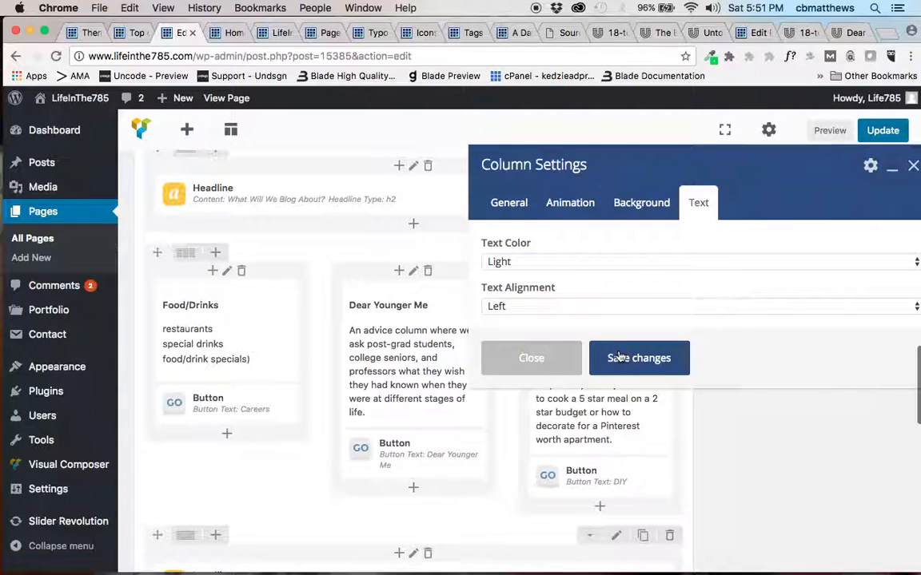
Change the text of the button in the Food/Drinks column from Careers to Food/Drinks.
mouse_move(218, 404)
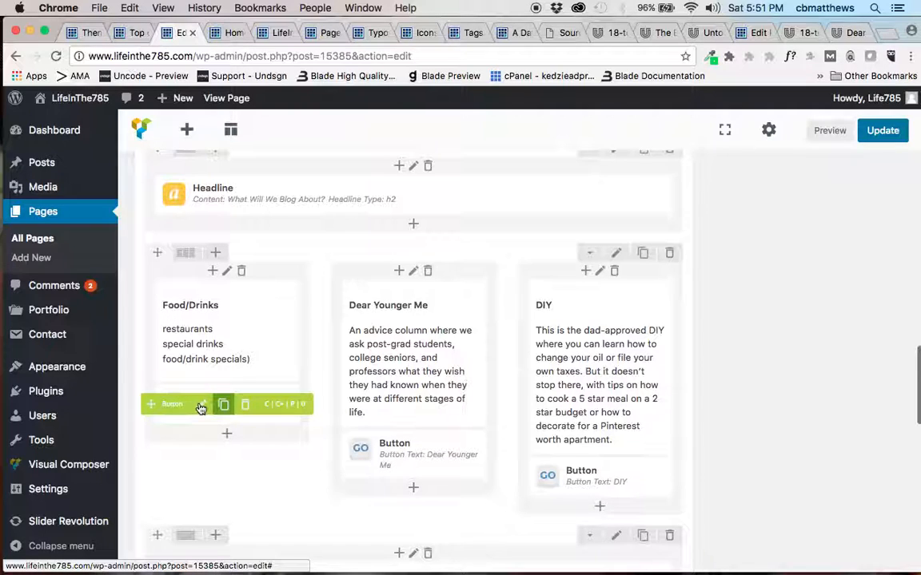
click(202, 406)
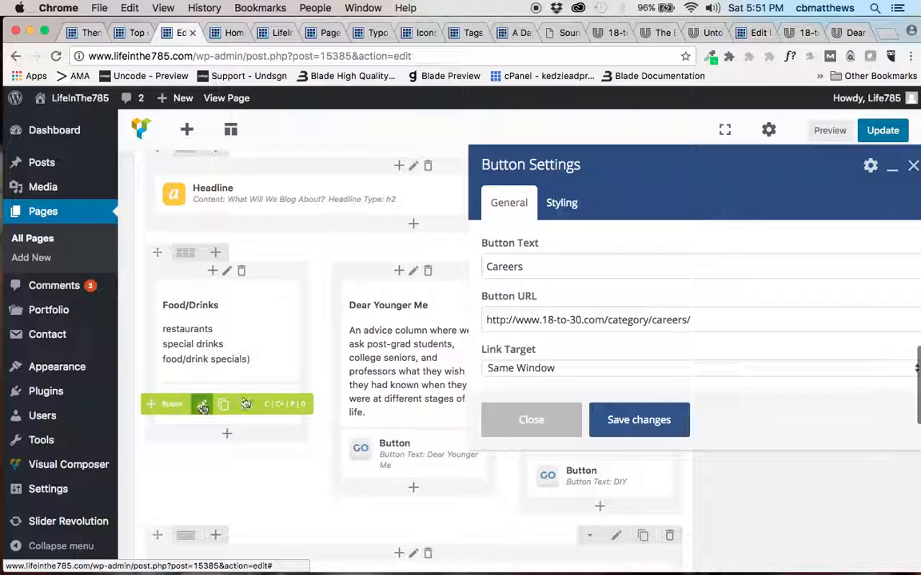
double_click(544, 270)
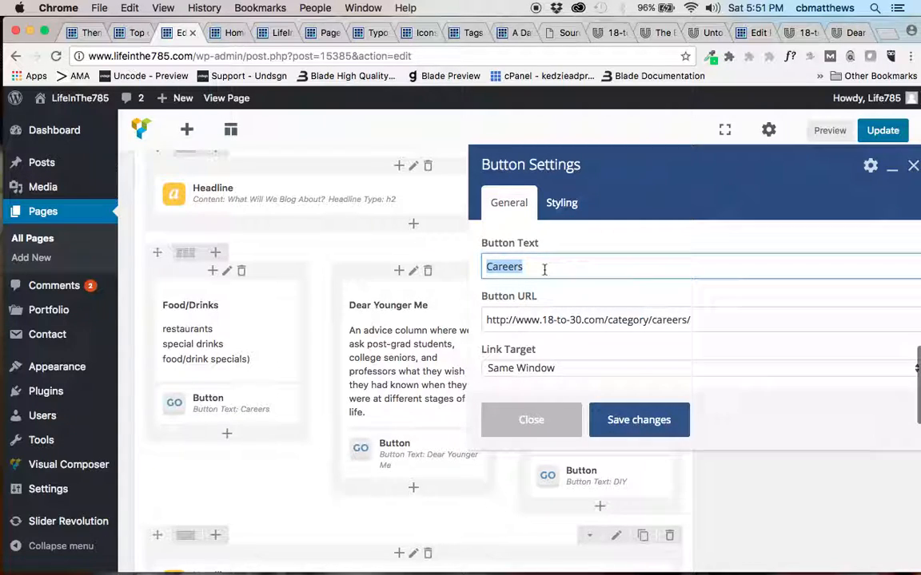
text(Foo)
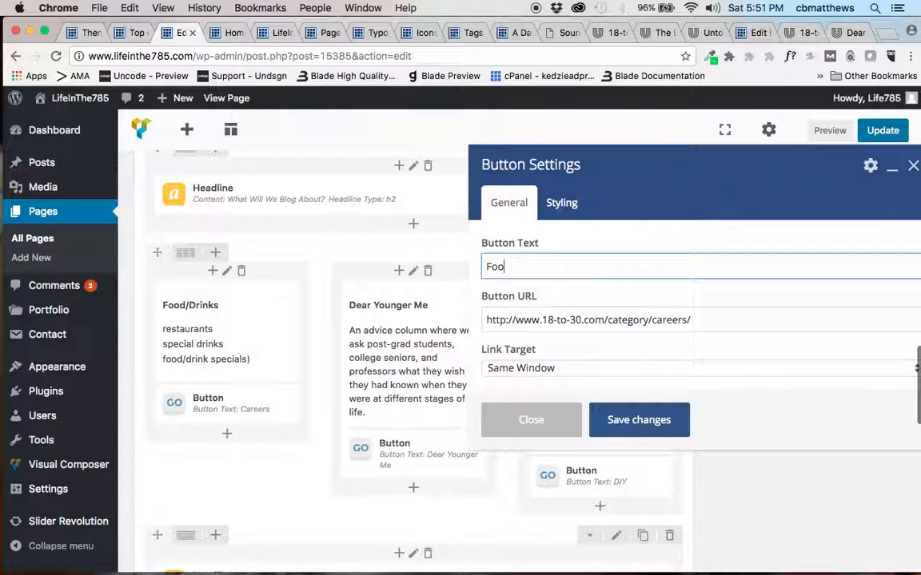
text(d/Drinks)
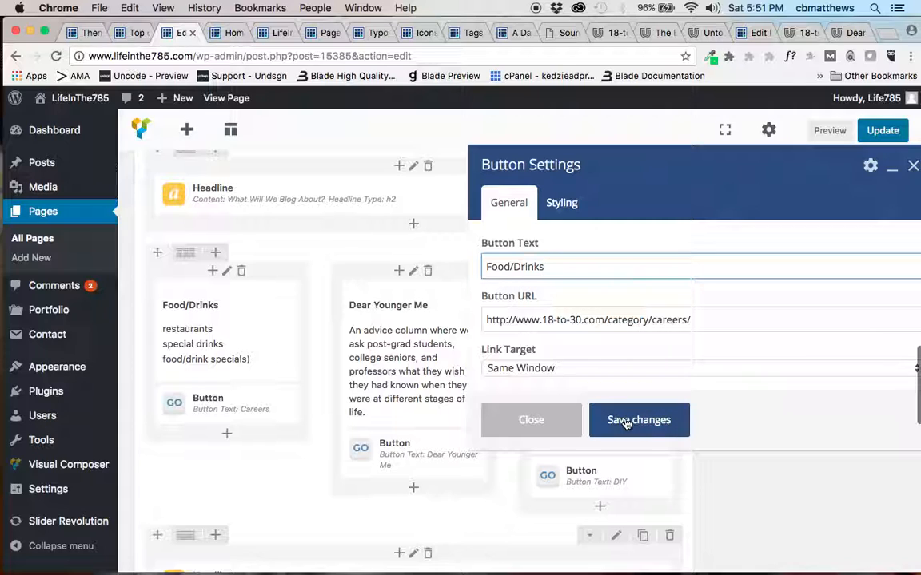
Set the Food/Drinks button's color to Transparent Outline and save the button settings.
click(560, 202)
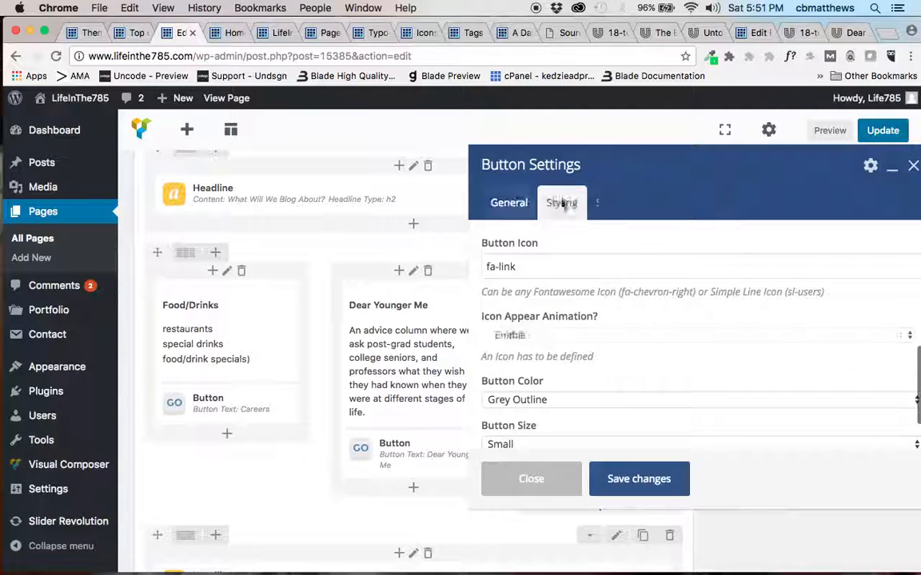
click(542, 401)
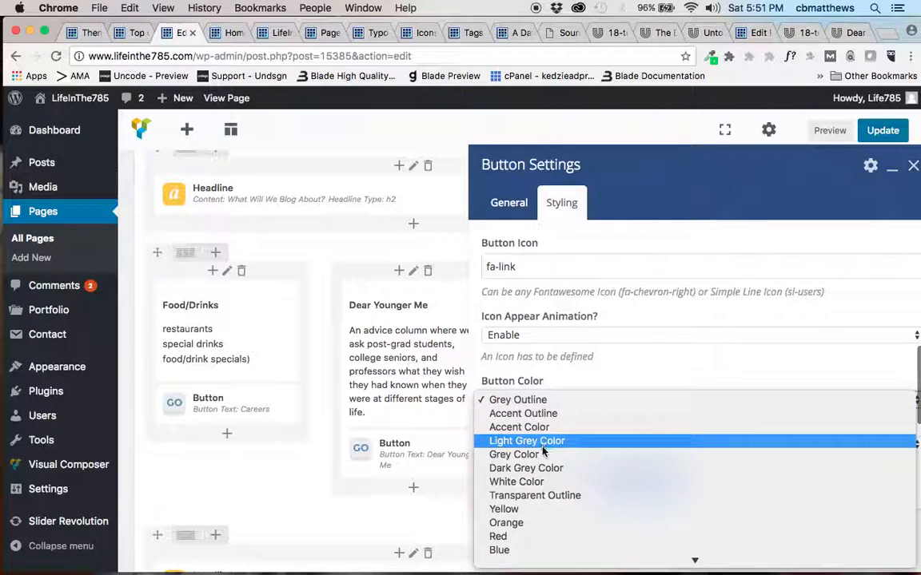
click(537, 495)
click(637, 480)
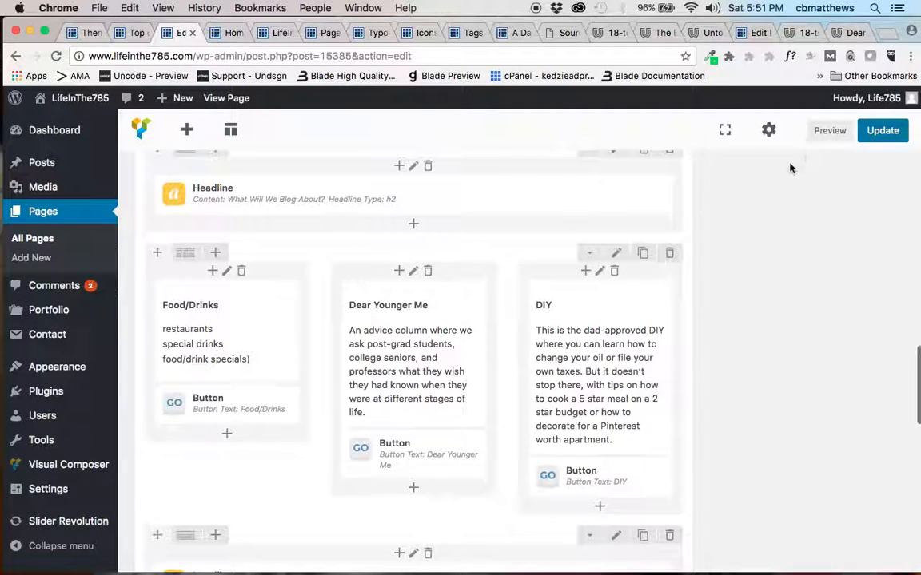
Preview the page and examine every section from the banner through the blog topics row, latest posts and contact form to the footer.
mouse_move(197, 271)
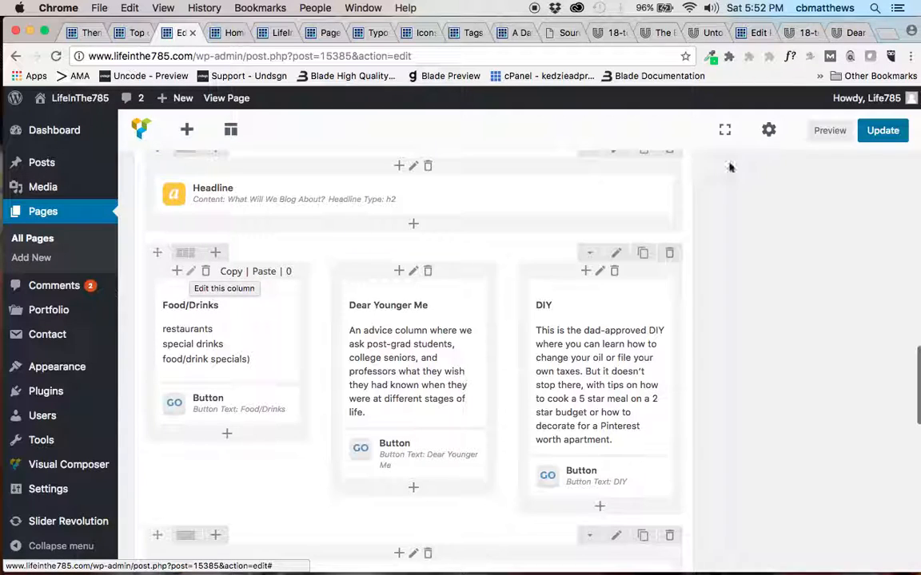
click(829, 131)
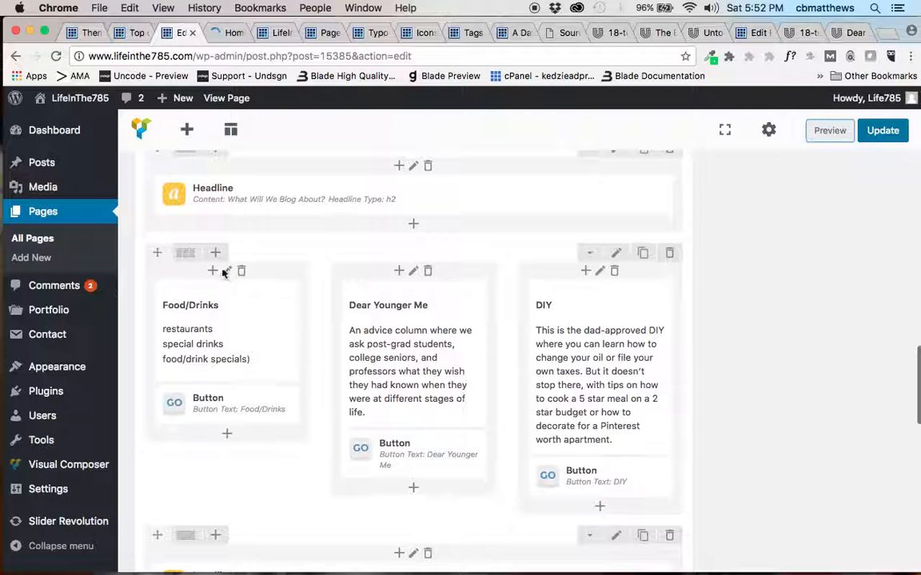
click(225, 35)
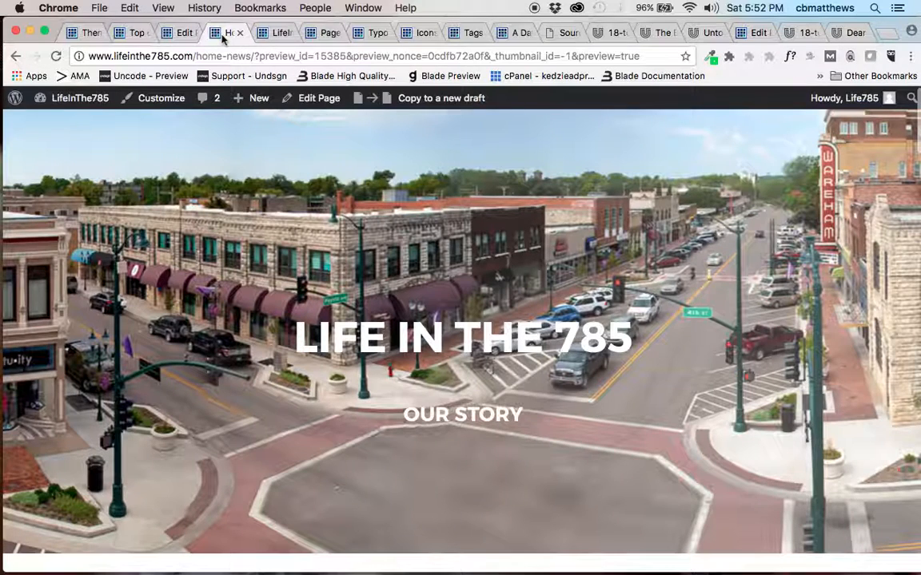
scroll(235, 357, down, 5)
scroll(236, 357, down, 10)
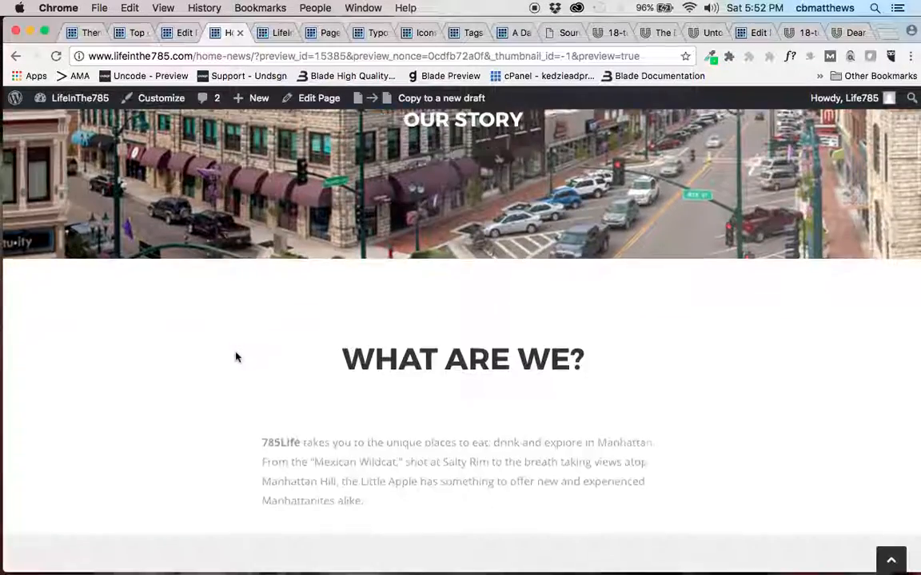
scroll(236, 357, down, 3)
scroll(236, 358, down, 10)
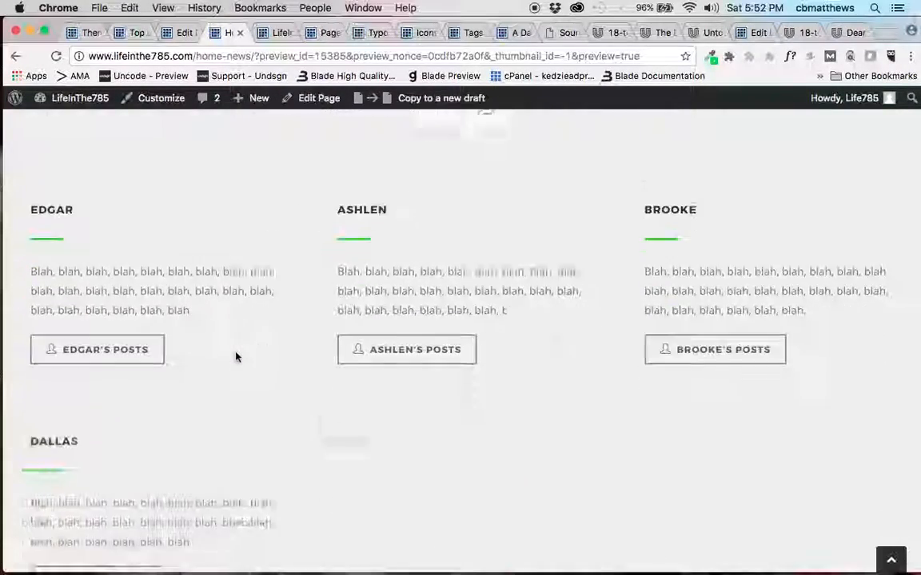
scroll(236, 352, down, 3)
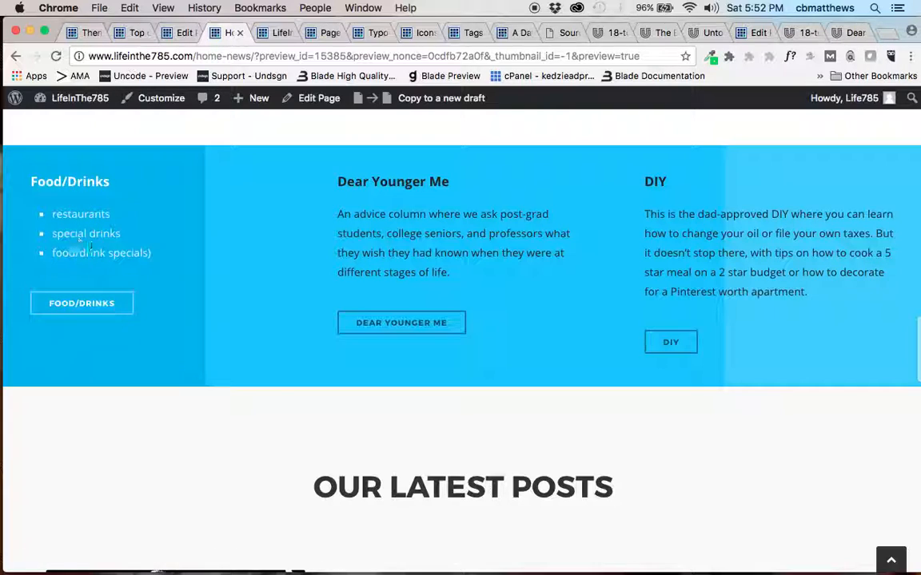
scroll(206, 434, down, 5)
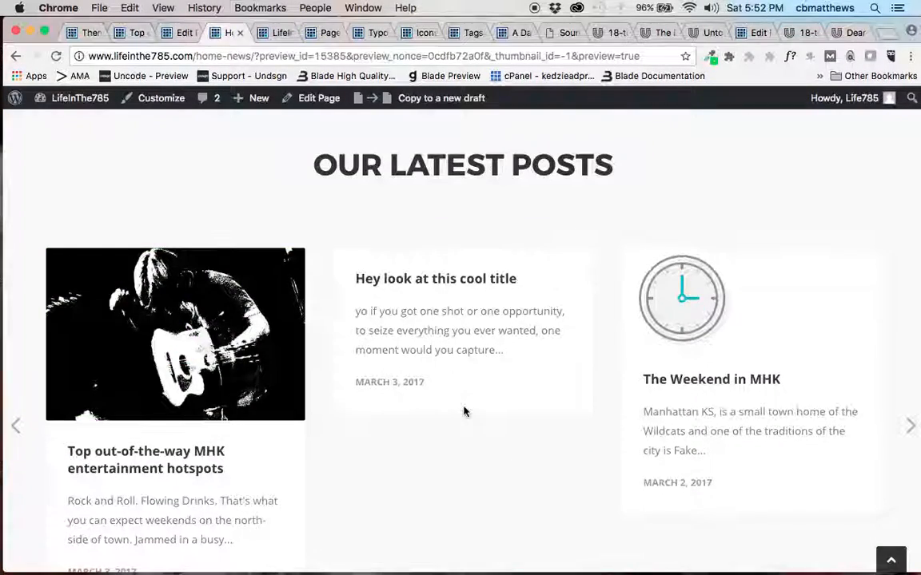
scroll(464, 411, down, 5)
scroll(465, 411, down, 3)
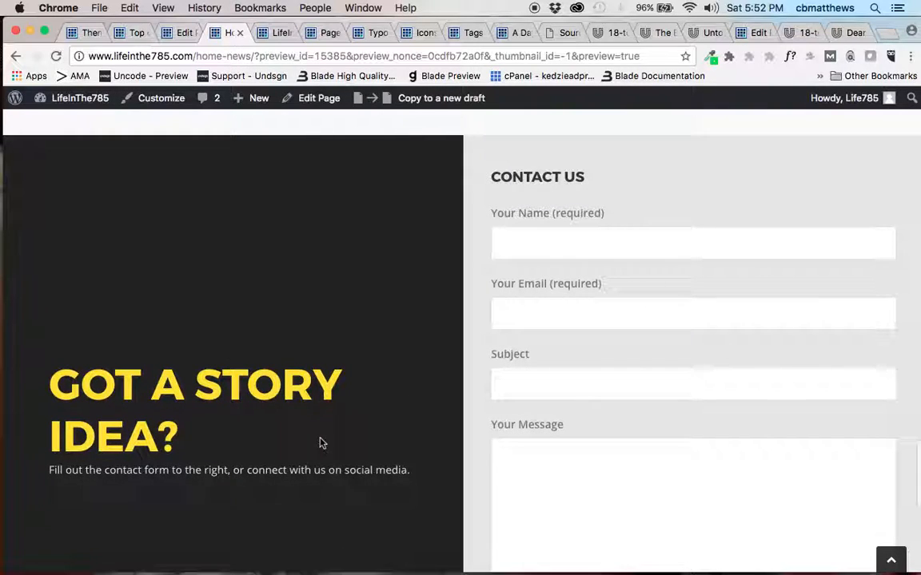
scroll(320, 443, down, 5)
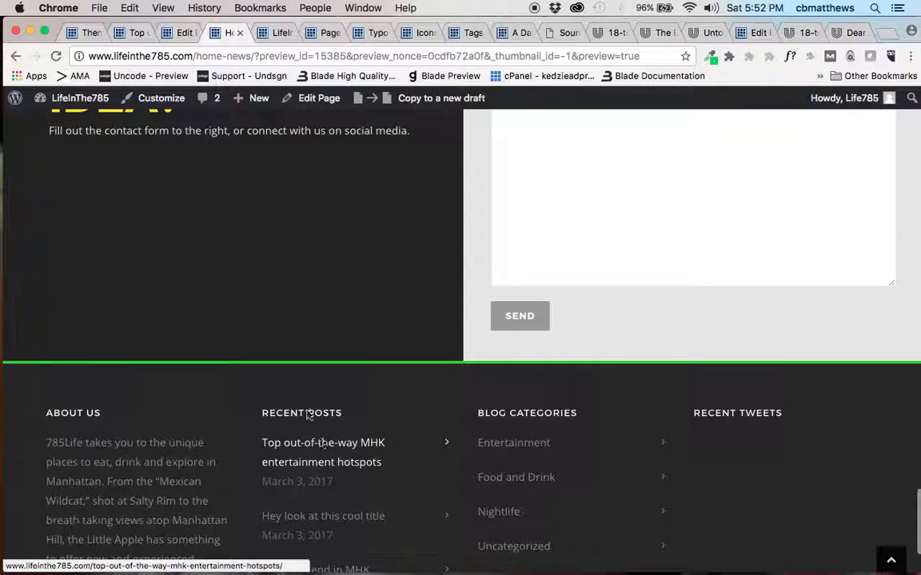
scroll(375, 429, down, 2)
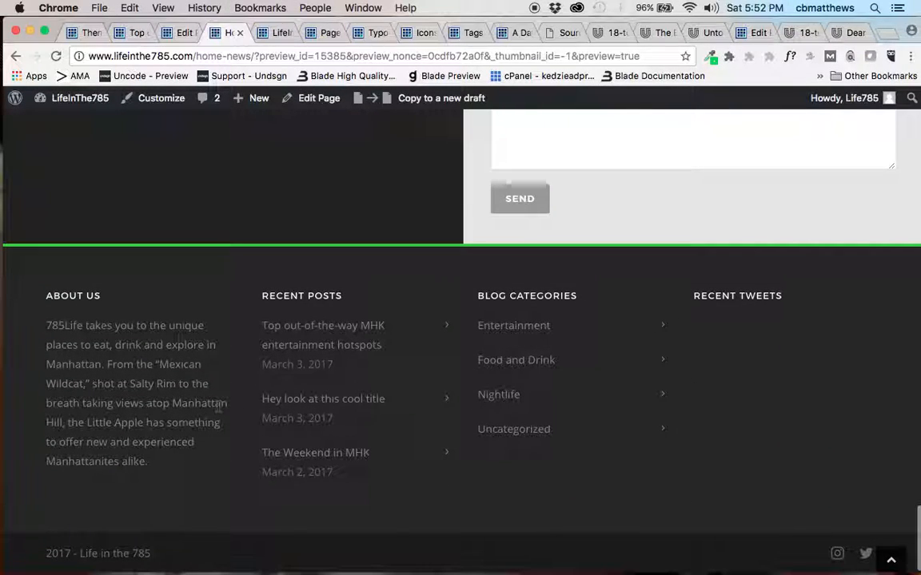
scroll(218, 406, up, 20)
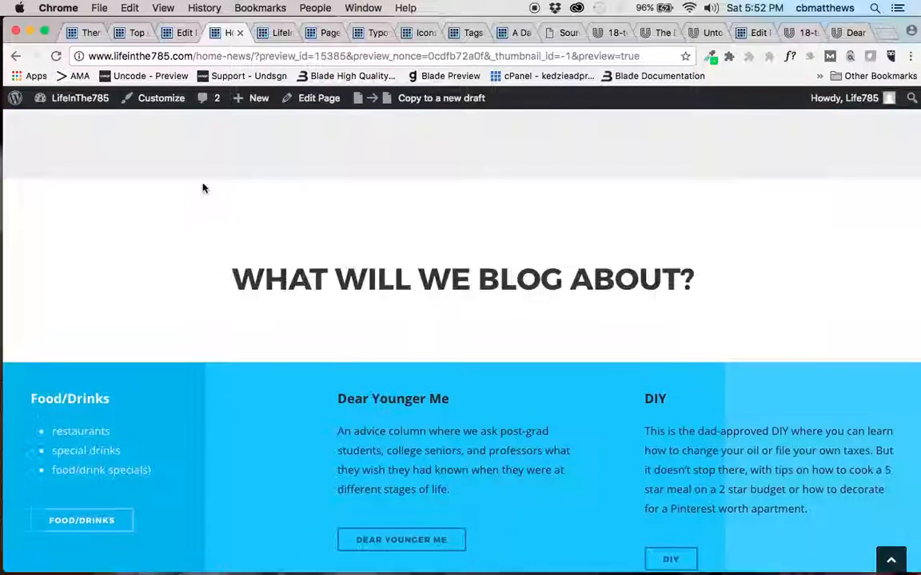
Return to the page editor and update the Home News page.
click(185, 32)
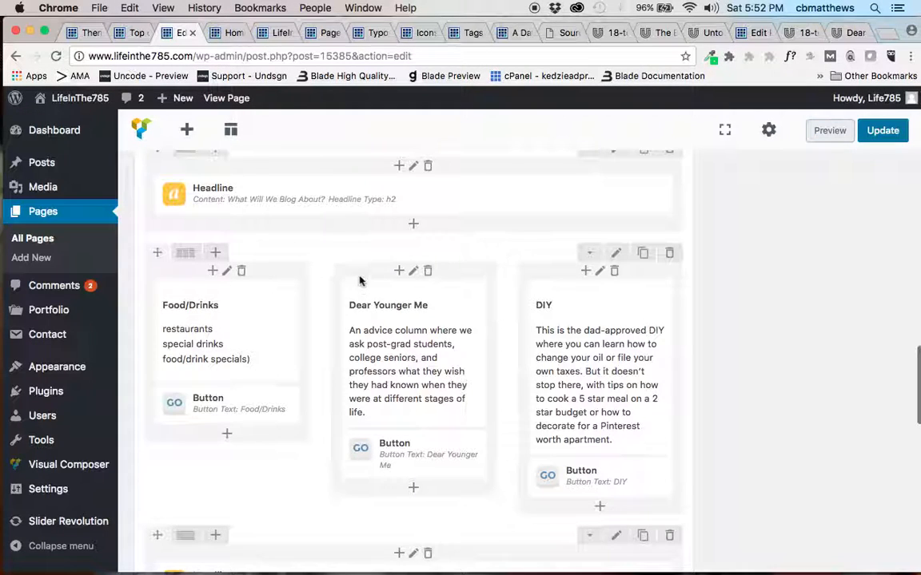
click(879, 132)
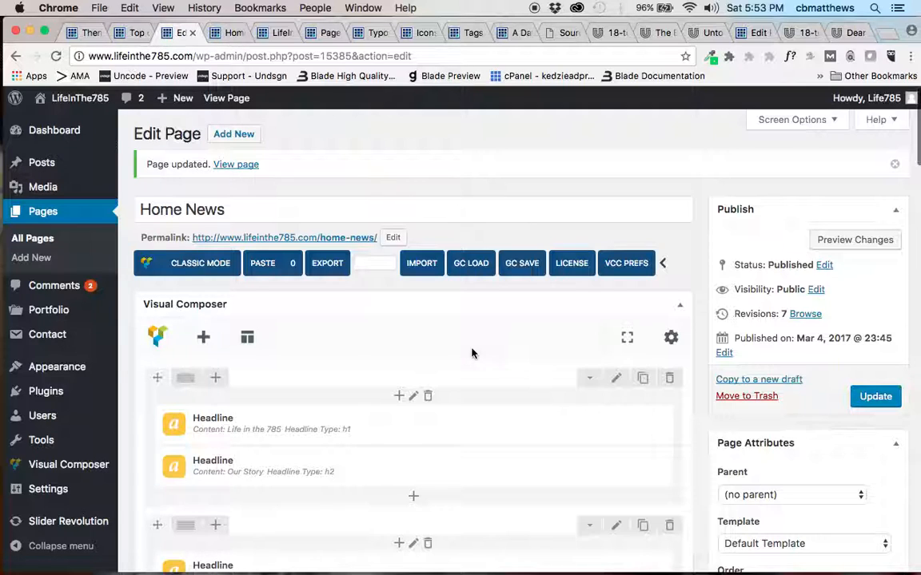
Create a new page in a separate browser tab, title it "aaaaa", and switch it to the Visual Composer backend editor.
right_click(248, 132)
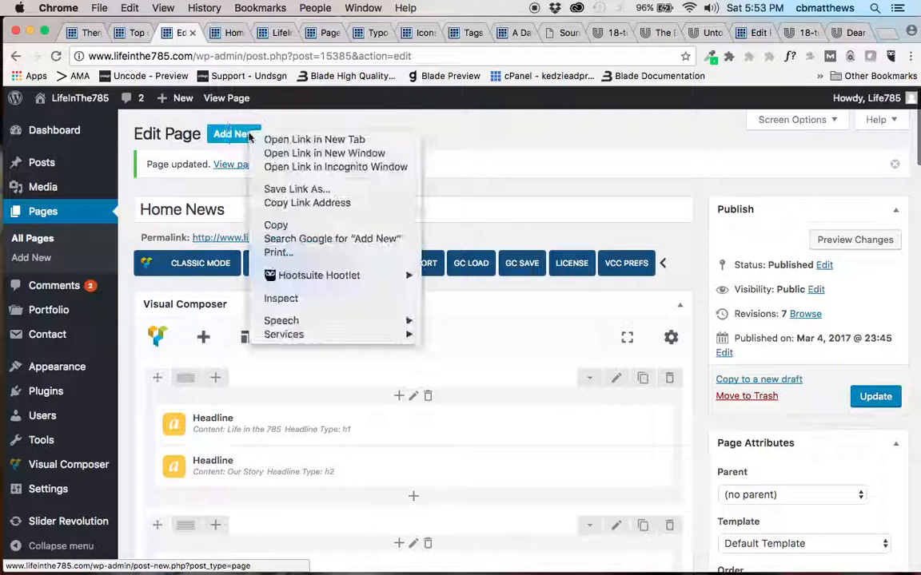
click(287, 140)
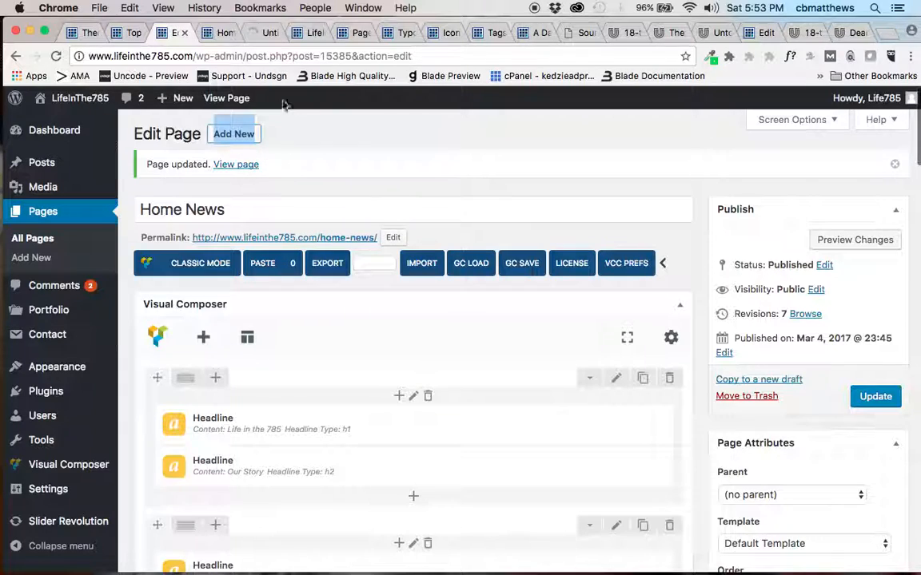
click(262, 40)
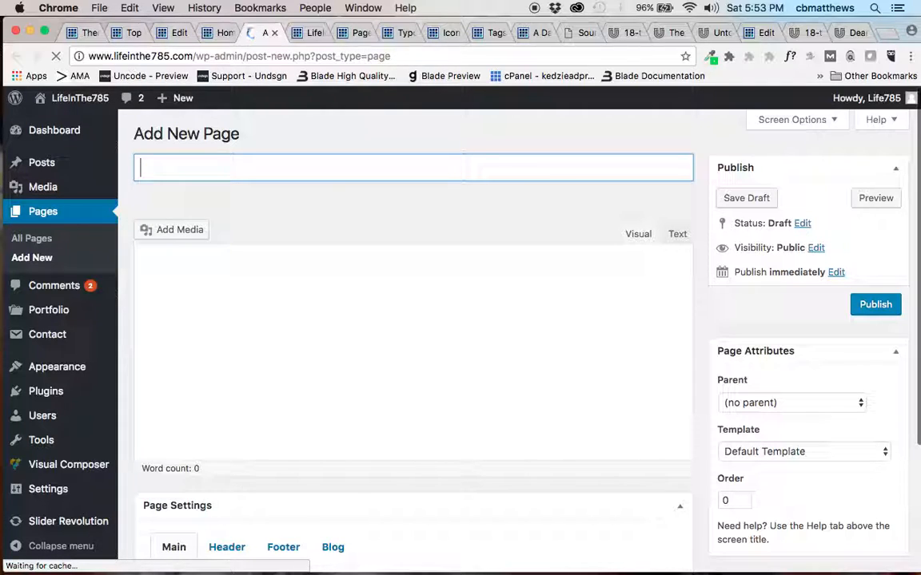
text(aaaaa)
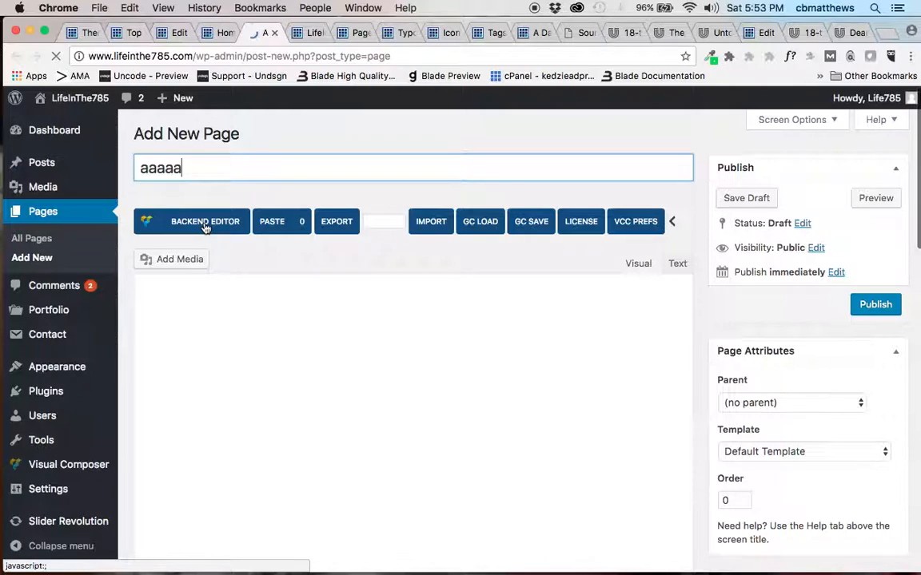
click(205, 224)
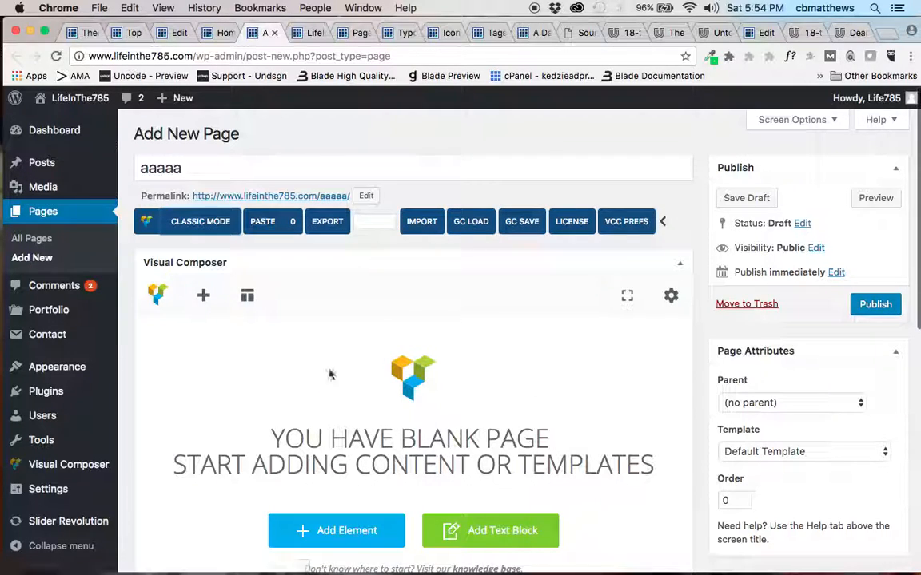
Add a Row element to the blank page and split it into three equal columns.
click(332, 532)
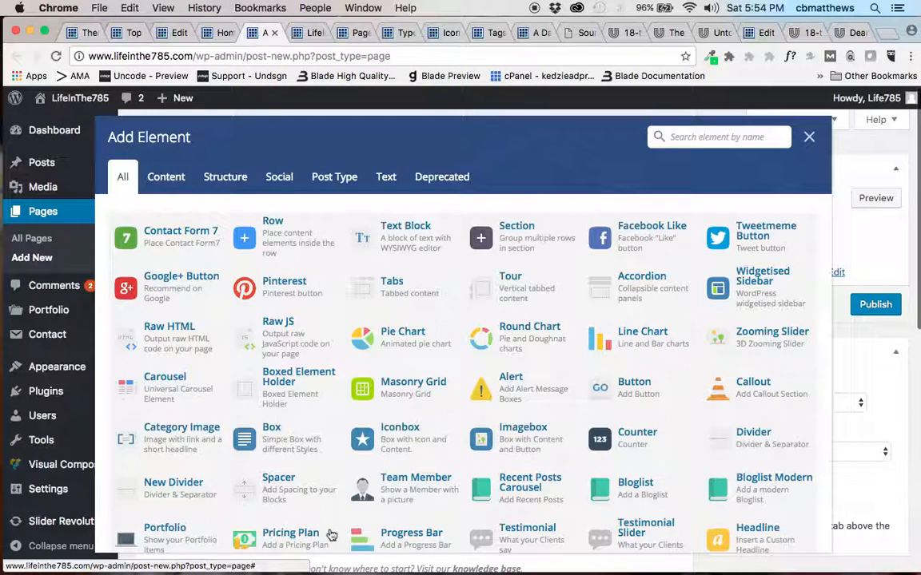
click(283, 237)
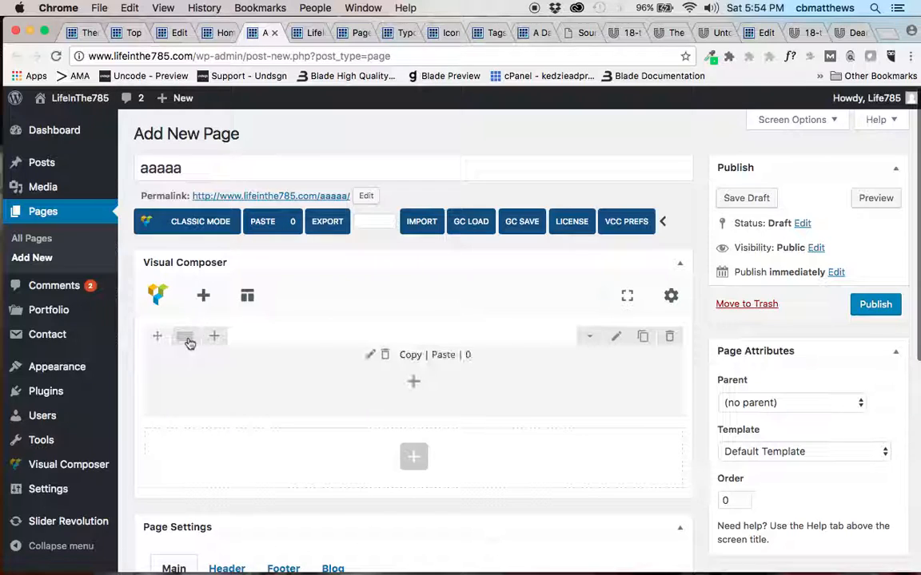
mouse_move(185, 341)
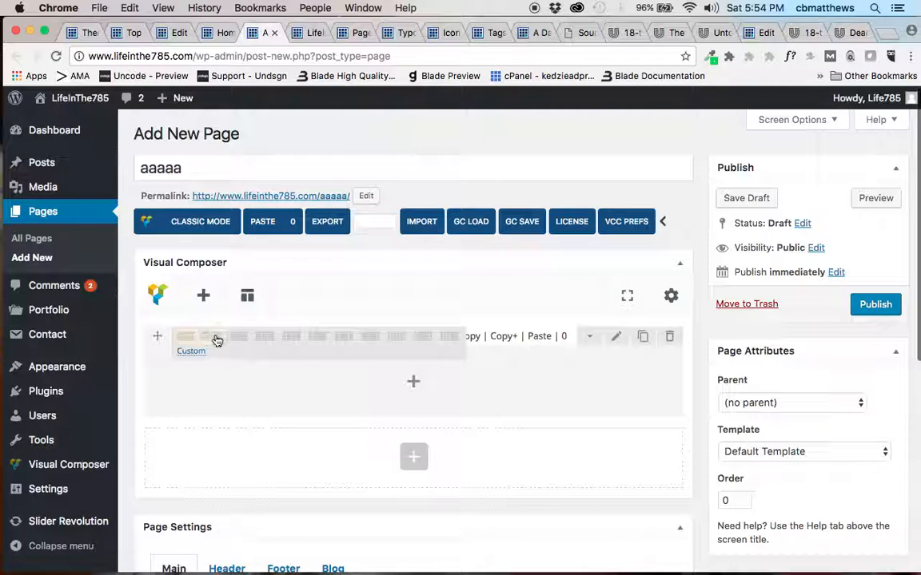
click(264, 343)
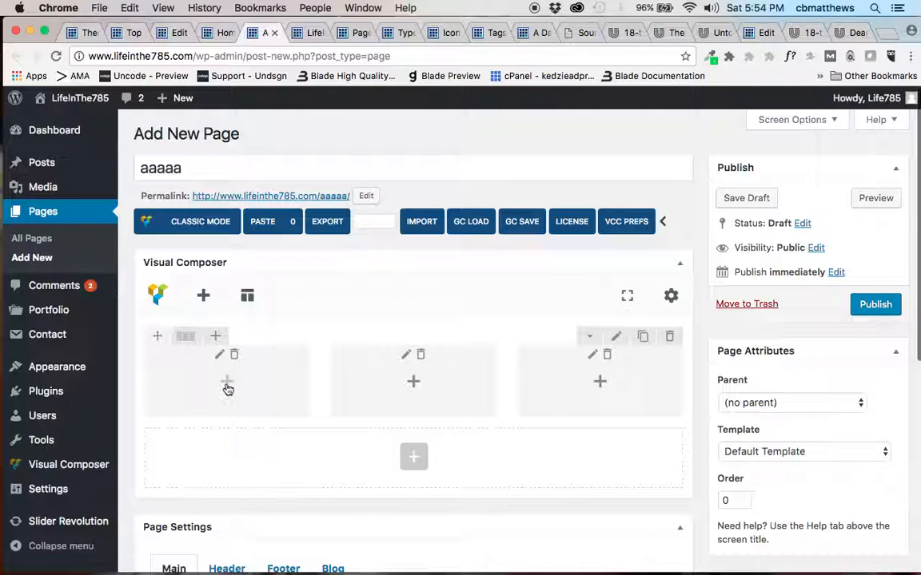
Find the Text Block element by searching for "text" and add it to the row's first column.
click(228, 387)
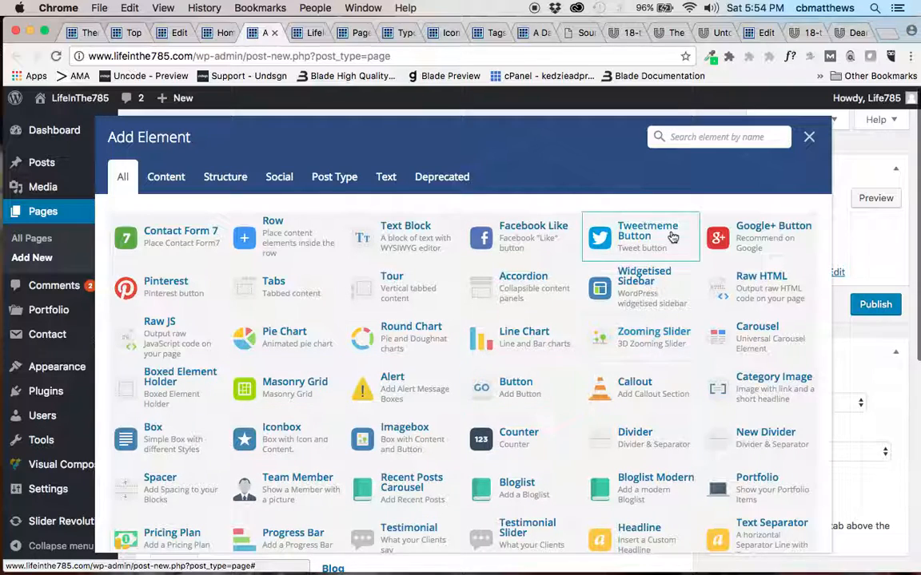
click(715, 137)
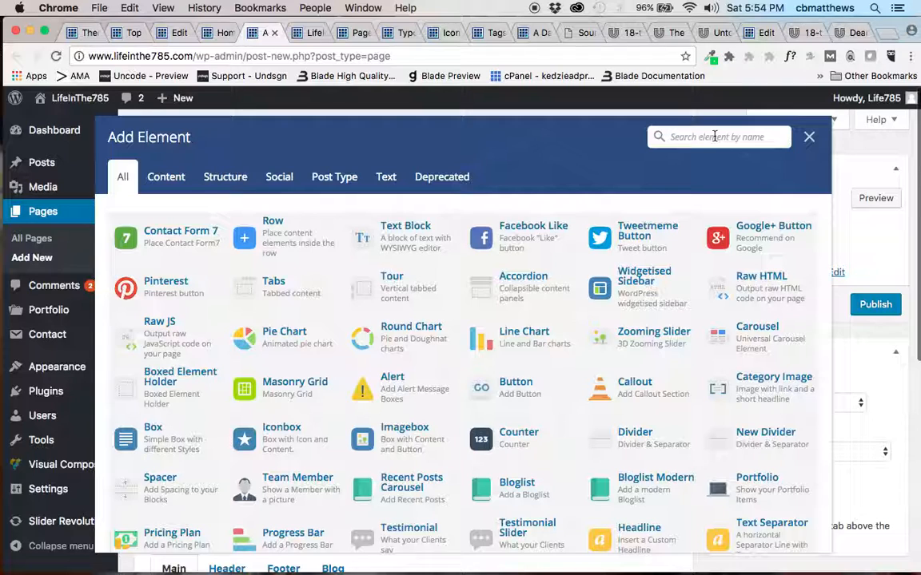
text(te)
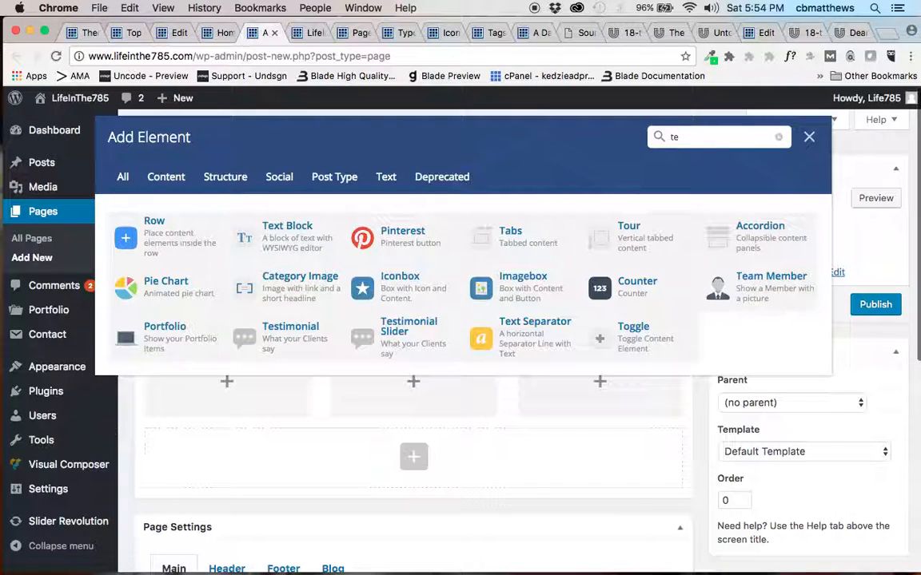
text(xt)
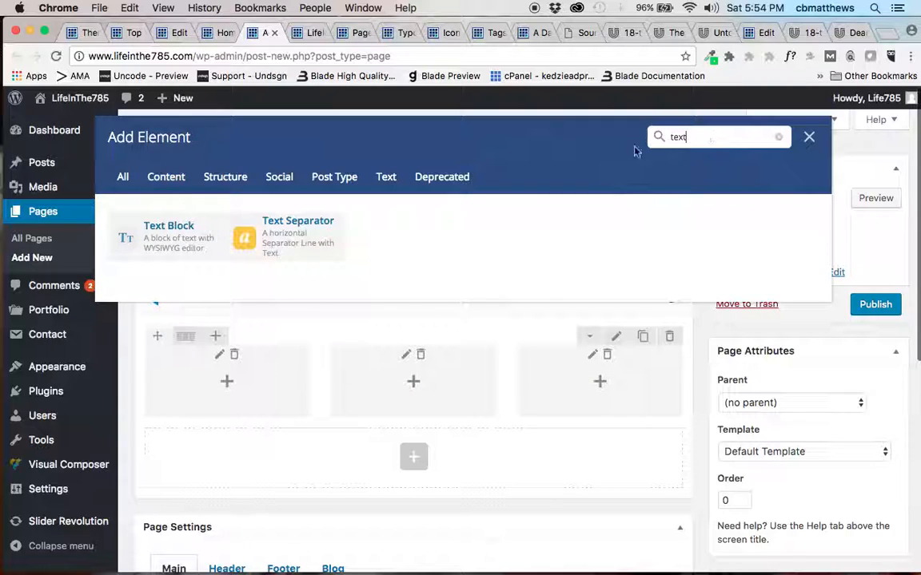
click(199, 235)
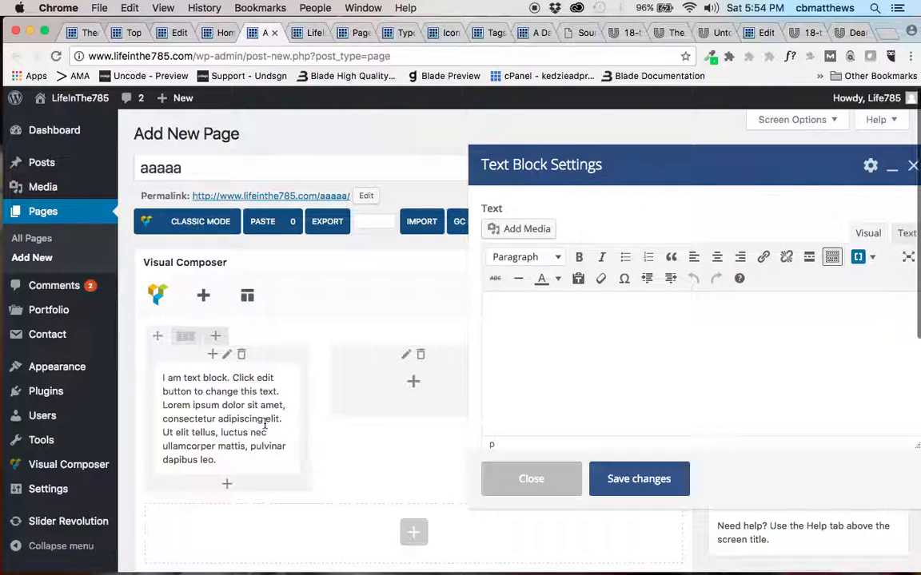
Add the line "Subhead" above the text block's placeholder text, format it as Heading 5, and save the changes.
key(Return)
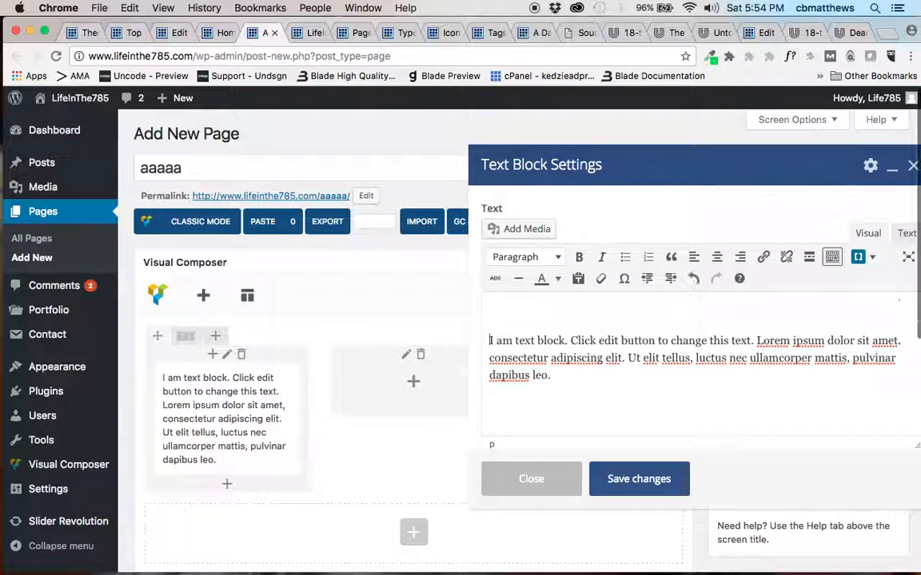
text(Subhead)
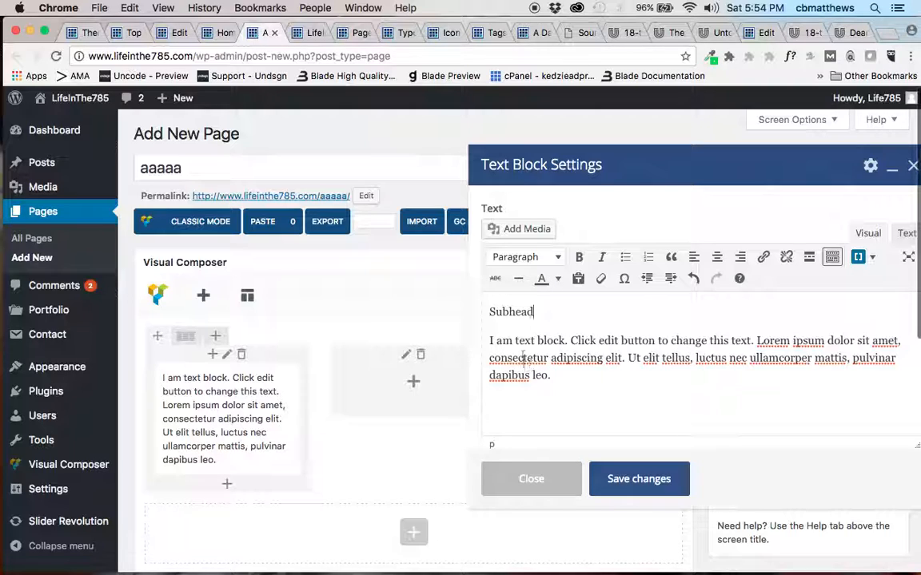
double_click(504, 313)
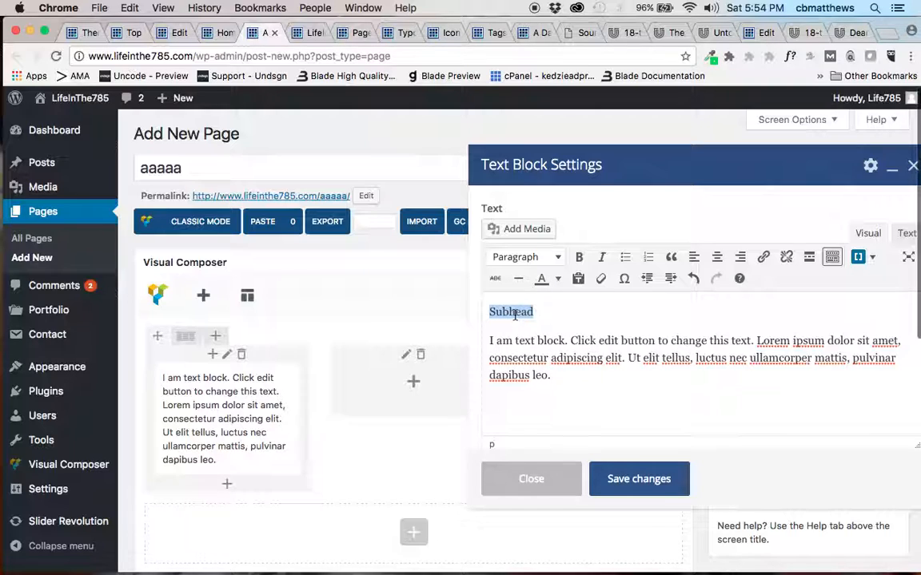
click(560, 259)
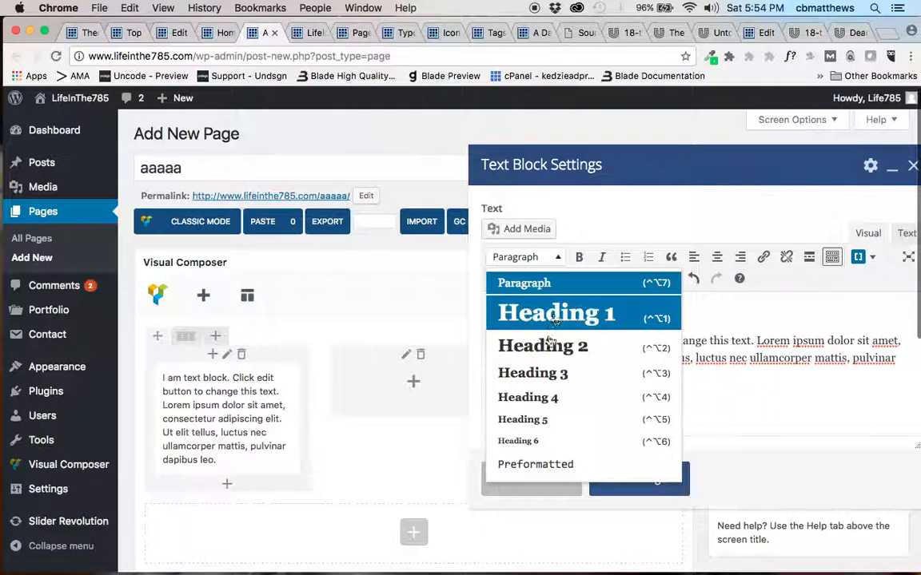
click(534, 421)
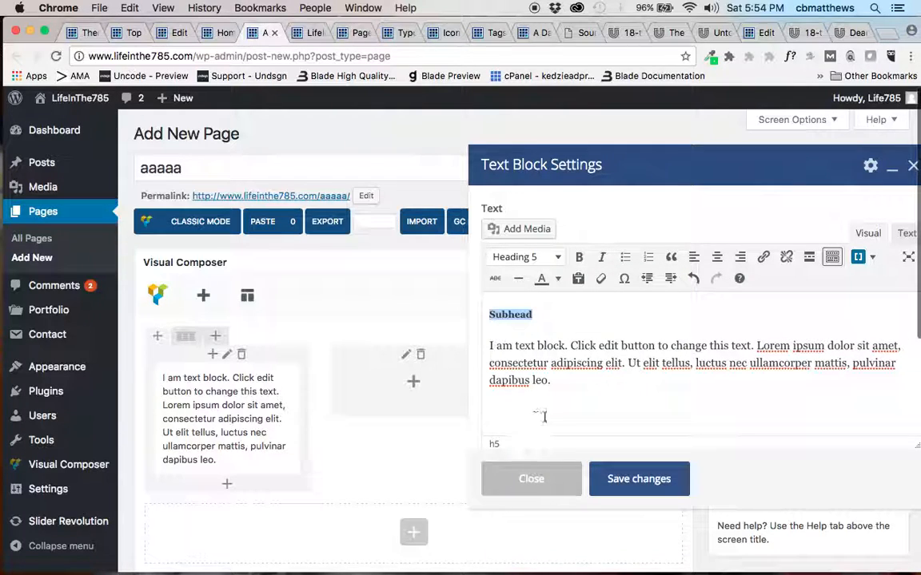
click(621, 479)
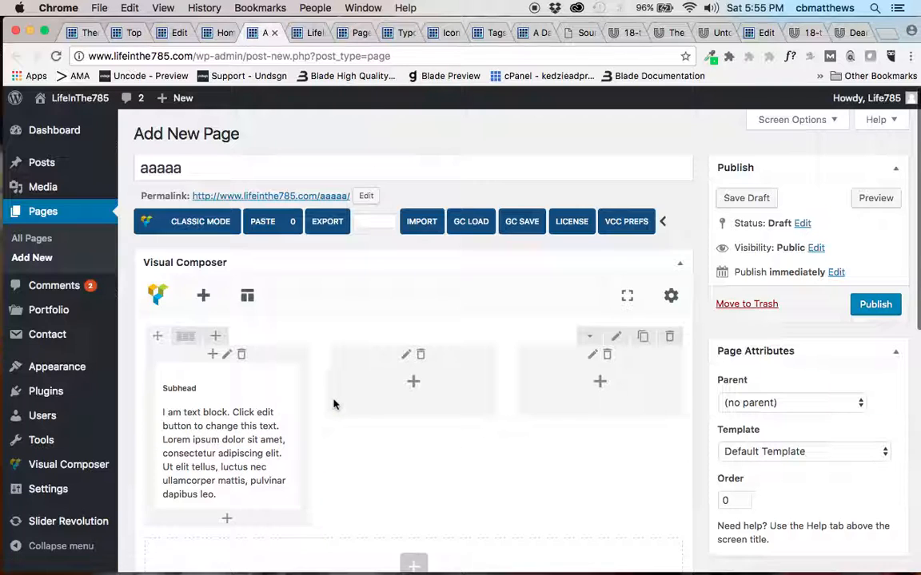
Duplicate the Subhead text block twice and place the copies in the row's second and third columns.
click(228, 438)
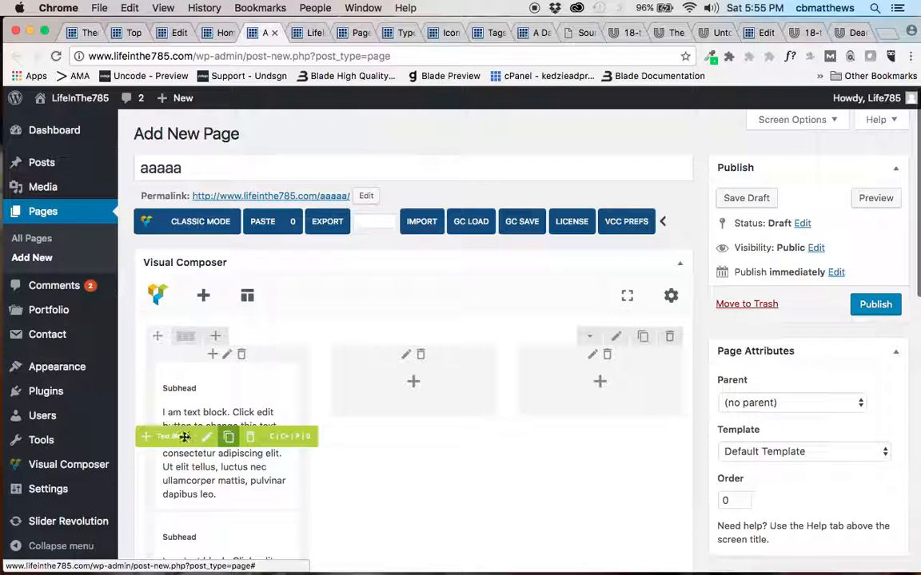
mouse_move(165, 437)
mouse_down()
mouse_move(294, 427)
mouse_move(391, 392)
mouse_up()
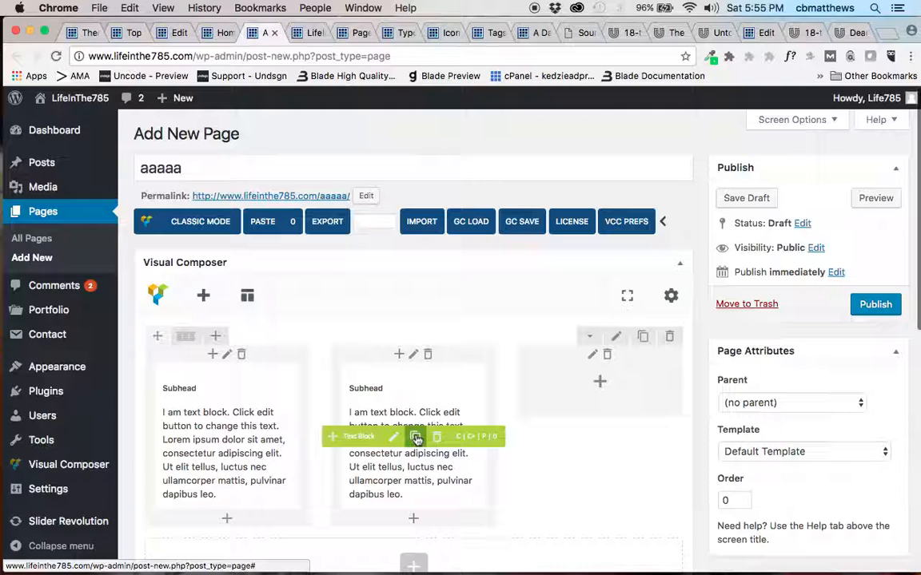
click(416, 437)
drag(352, 437, 594, 392)
Preview the three-column page in its own browser tab, and return to the page editor.
click(866, 199)
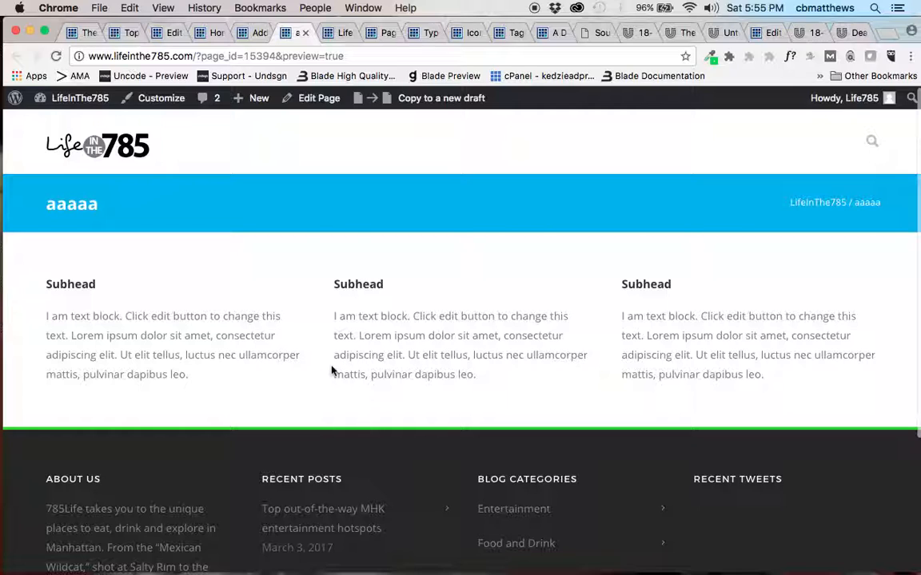
click(255, 33)
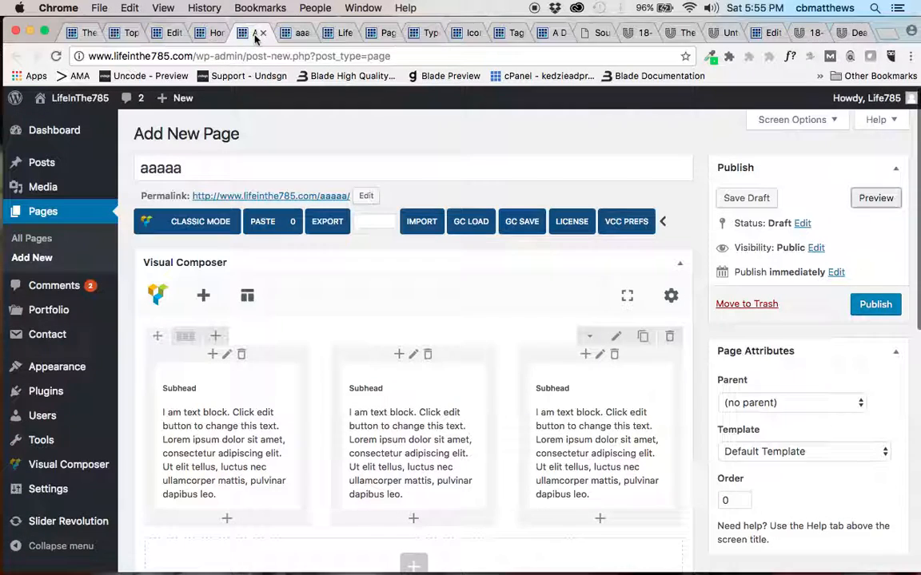
drag(261, 438, 553, 405)
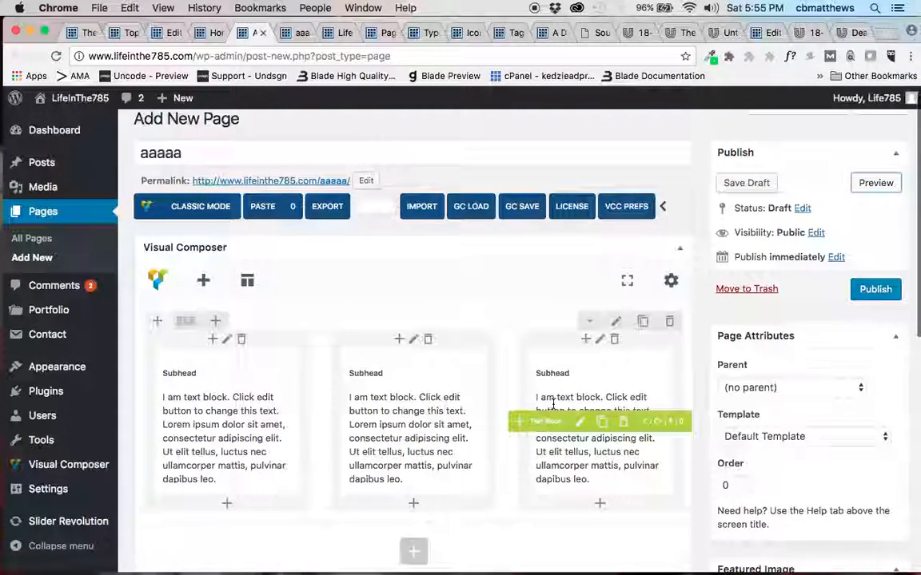
Add a second Row element below the three-column text row.
scroll(553, 404, down, 5)
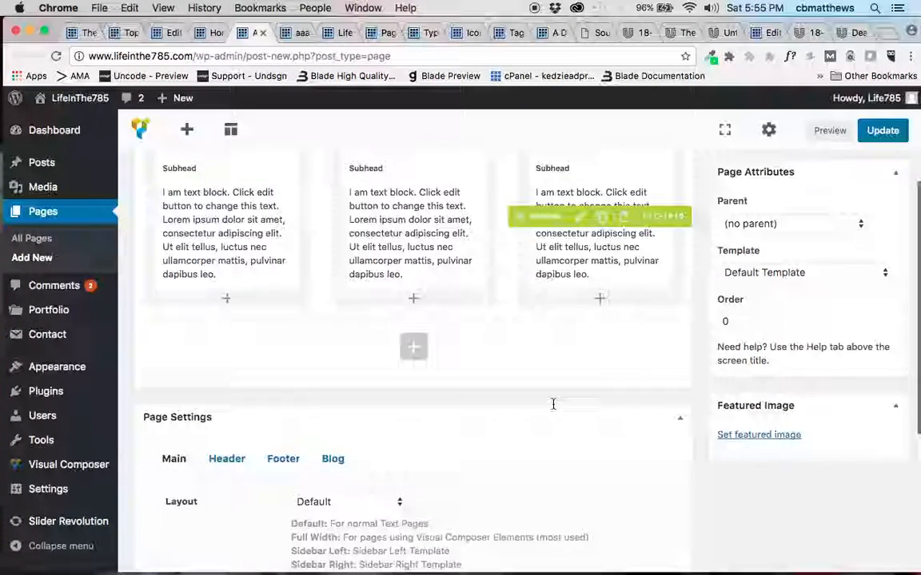
click(414, 345)
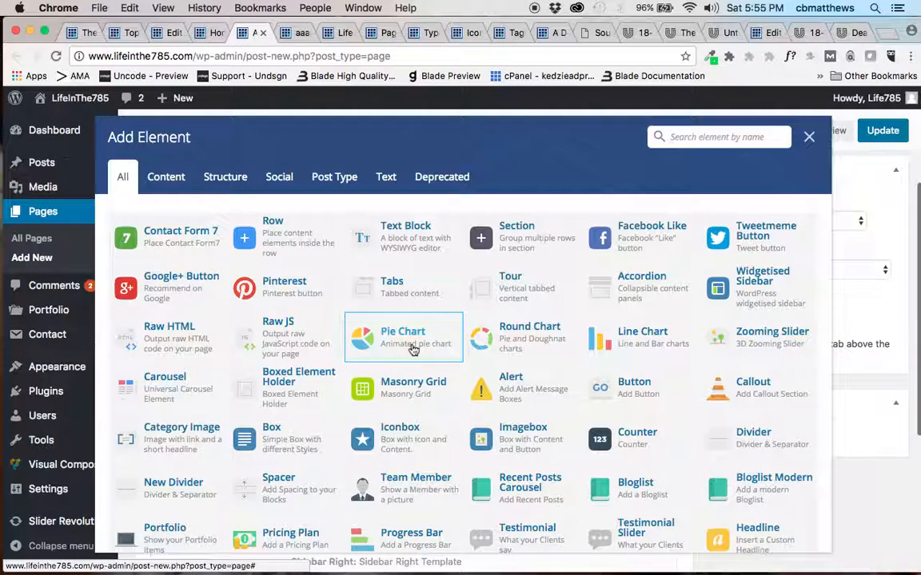
click(303, 244)
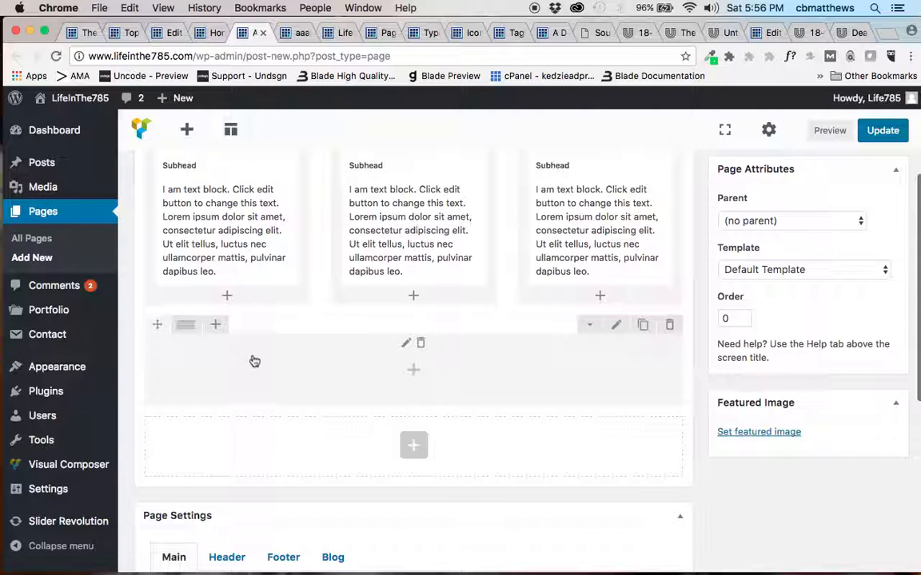
mouse_move(185, 325)
key(super+Tab)
key(super+Tab)
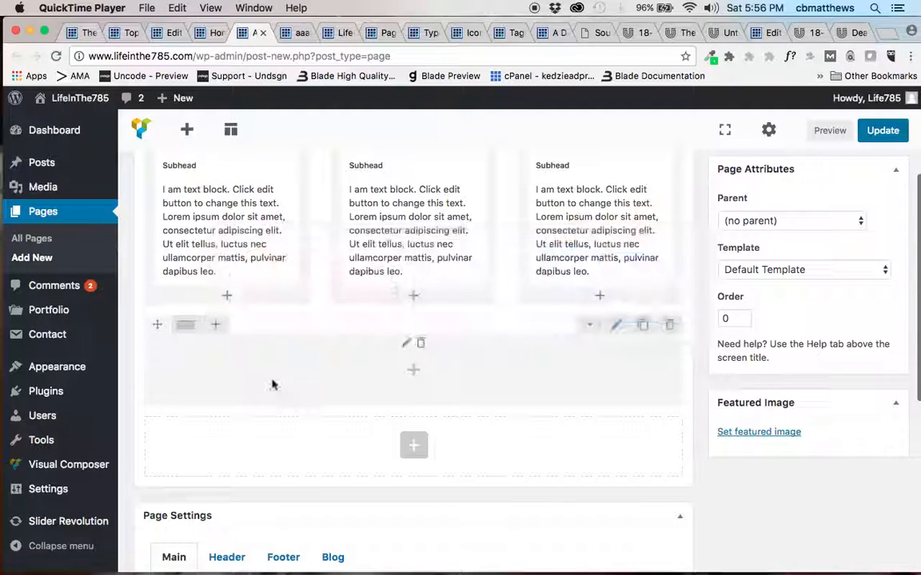